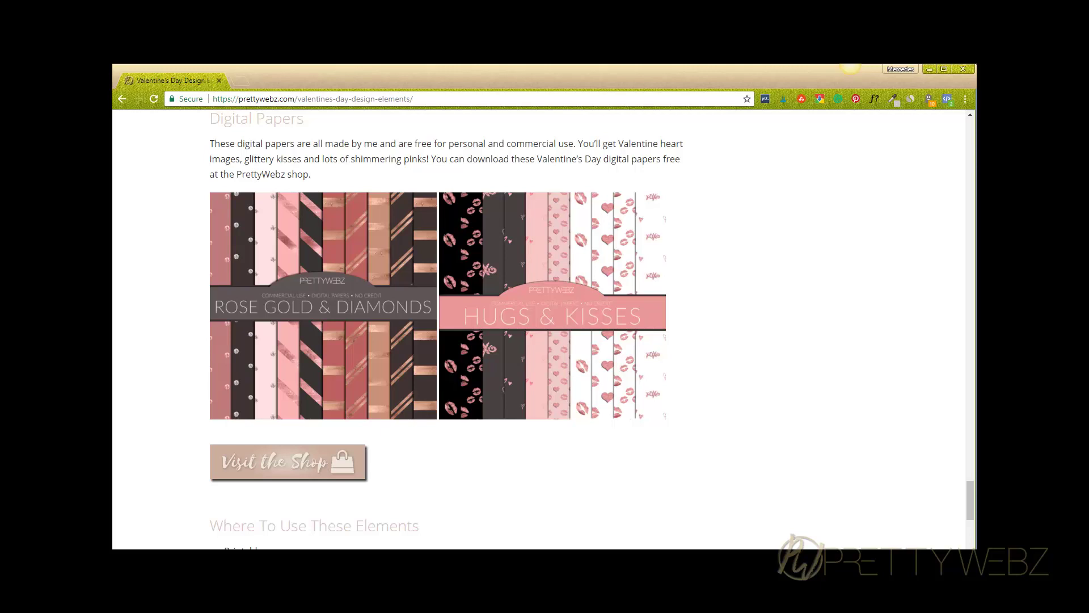
Browse the Valentine's Day design elements page, examining its free photos, textures and digital papers
scroll(447, 329, "up", 5)
scroll(447, 329, "down", 3)
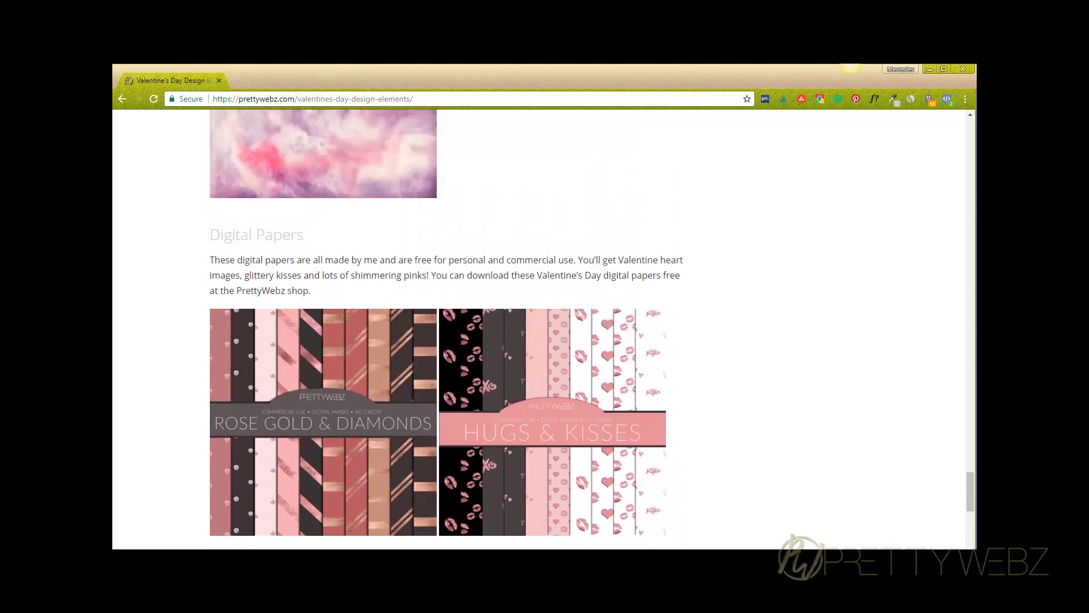
scroll(446, 330, "up", 1)
scroll(446, 329, "down", 2)
scroll(446, 329, "up", 20)
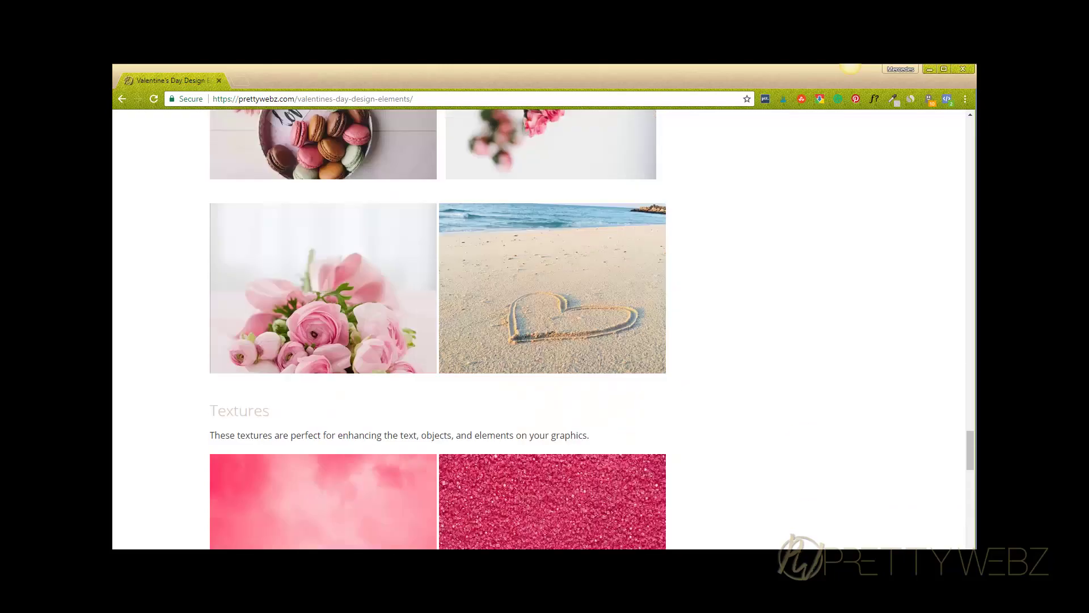
scroll(425, 398, "up", 6)
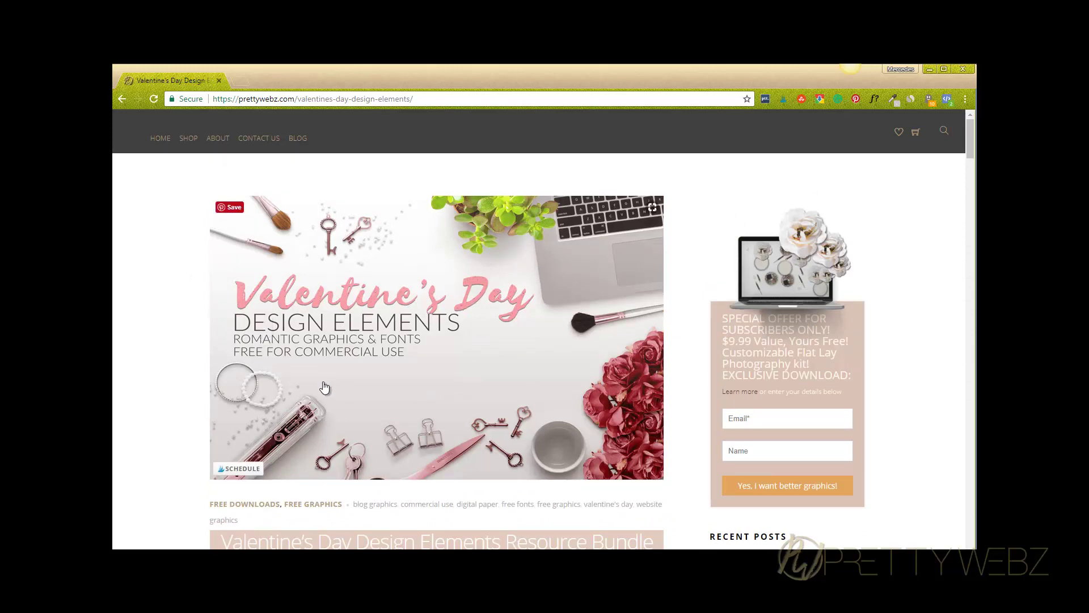
scroll(340, 410, "down", 20)
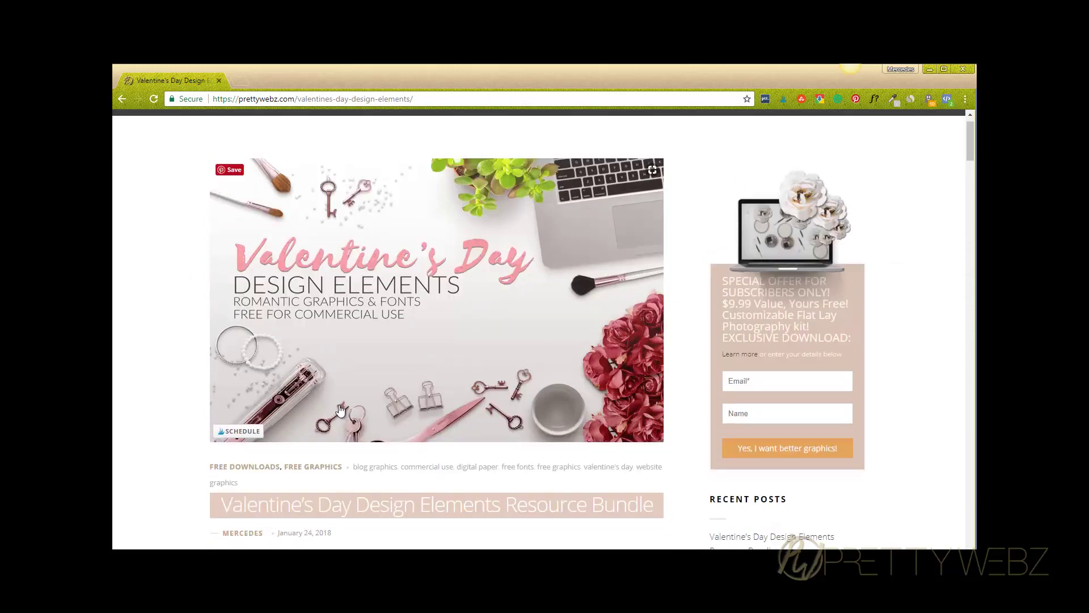
scroll(340, 410, "down", 20)
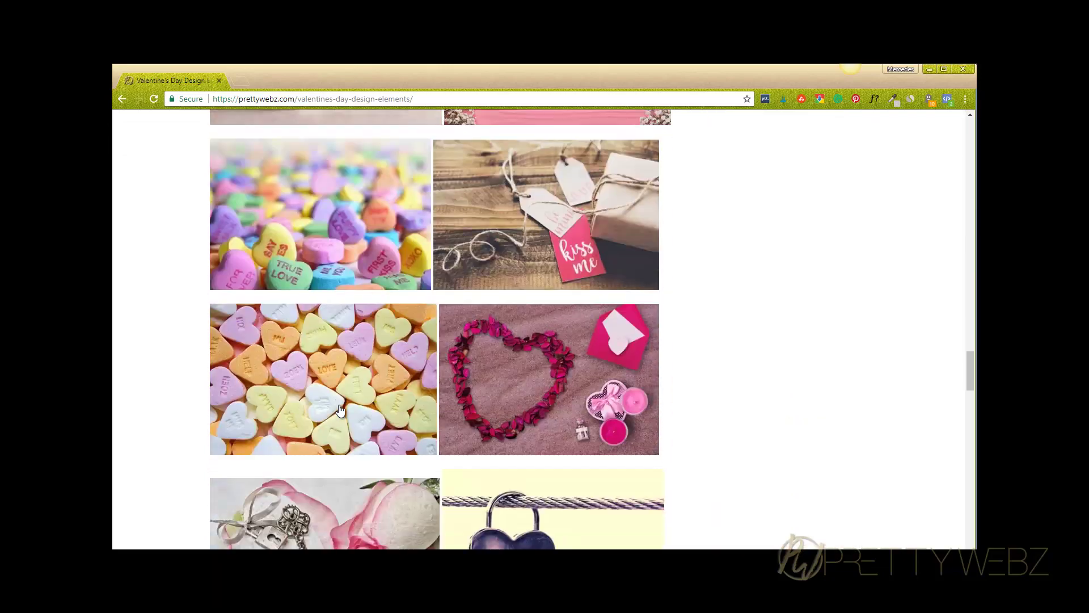
scroll(341, 410, "down", 7)
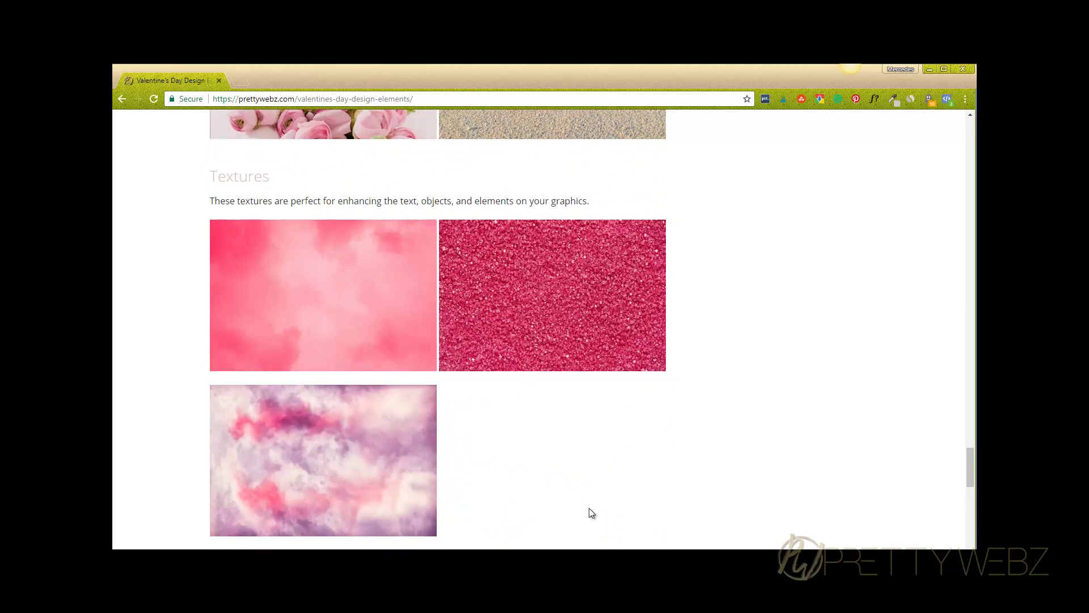
mouse_move(301, 478)
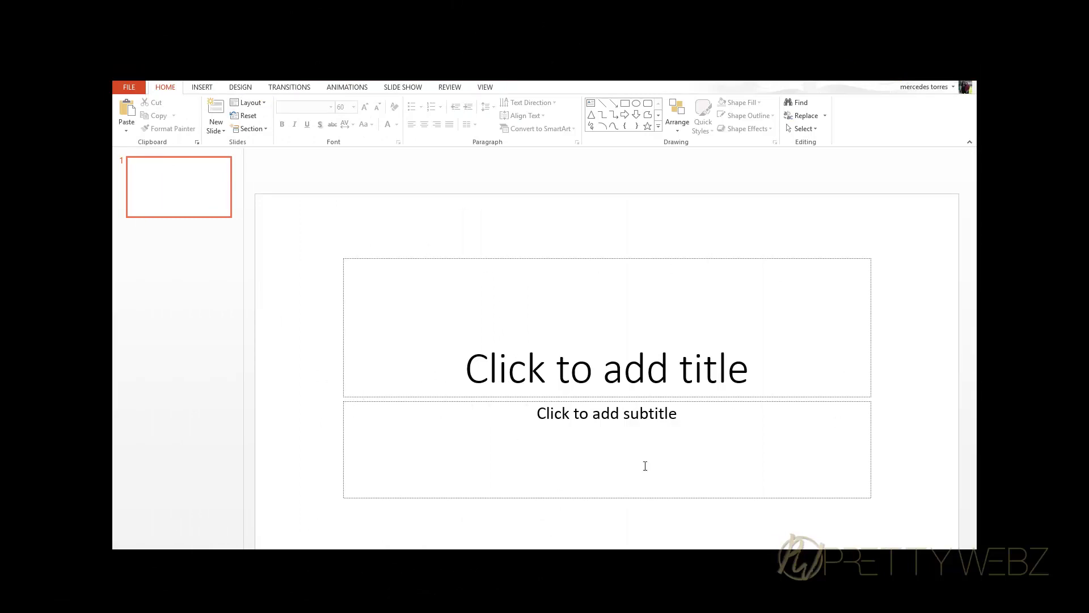
In PowerPoint, delete the subtitle placeholder from the blank title slide
left_click_drag(307, 216, 911, 519)
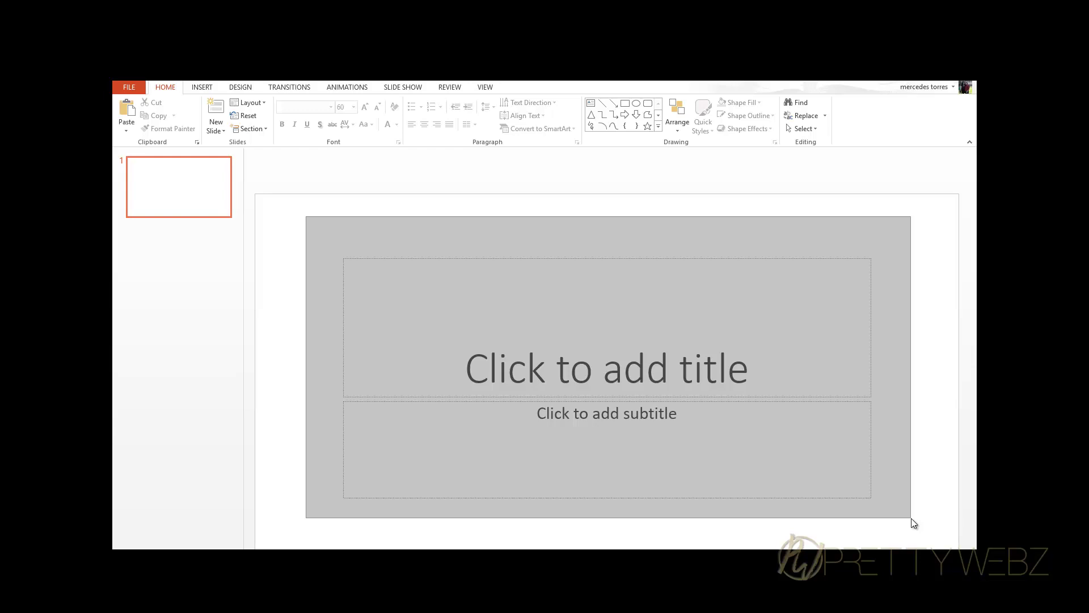
left_click_drag(911, 518, 911, 519)
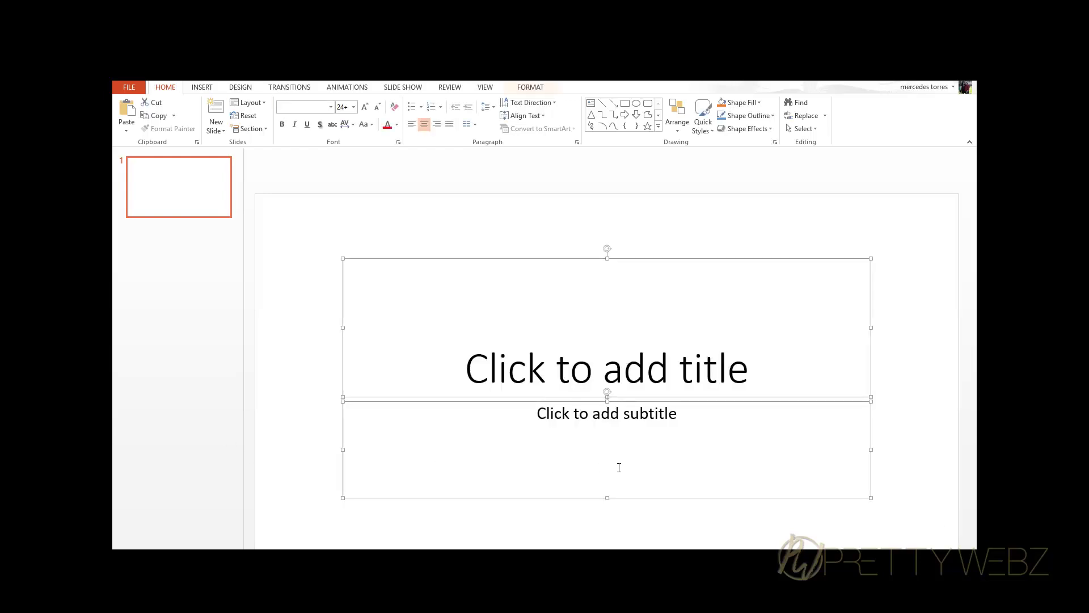
left_click(486, 539)
left_click_drag(327, 447, 585, 533)
left_click(575, 497)
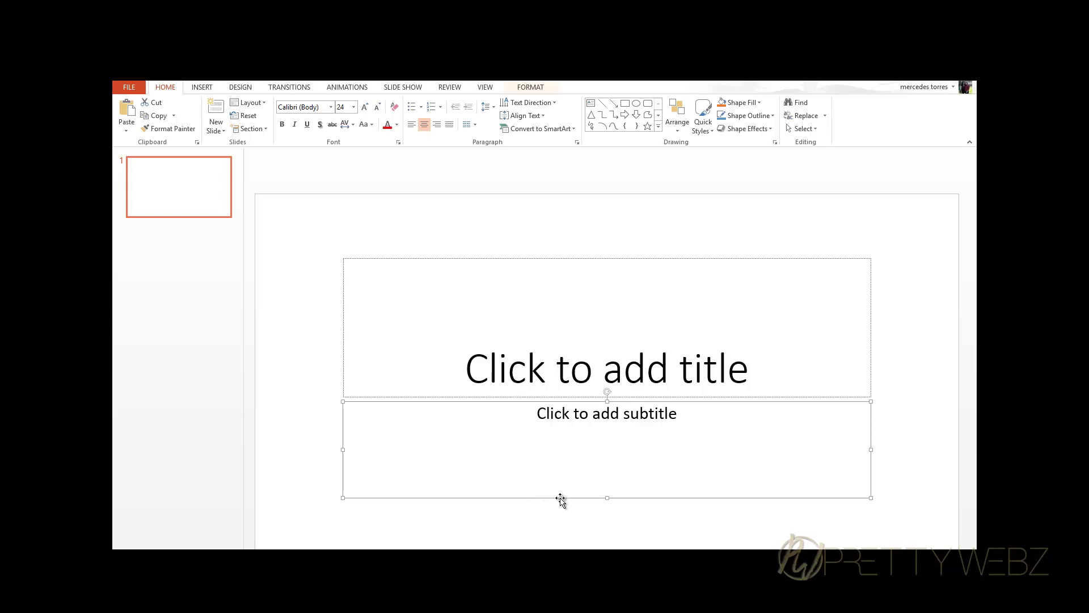
key("Delete")
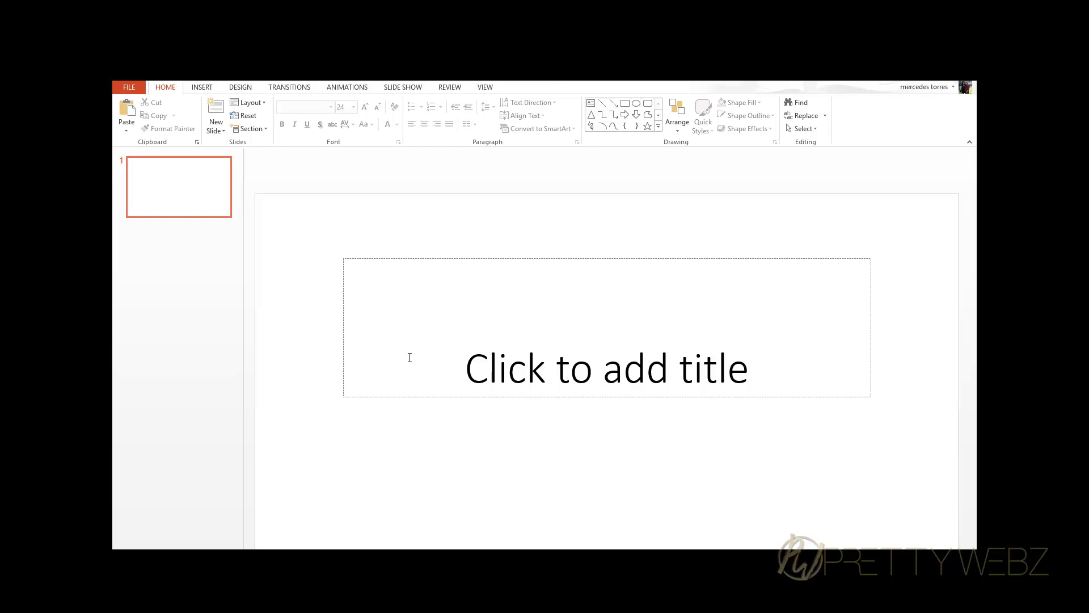
Enter "love" as the text of the title placeholder
left_click(473, 365)
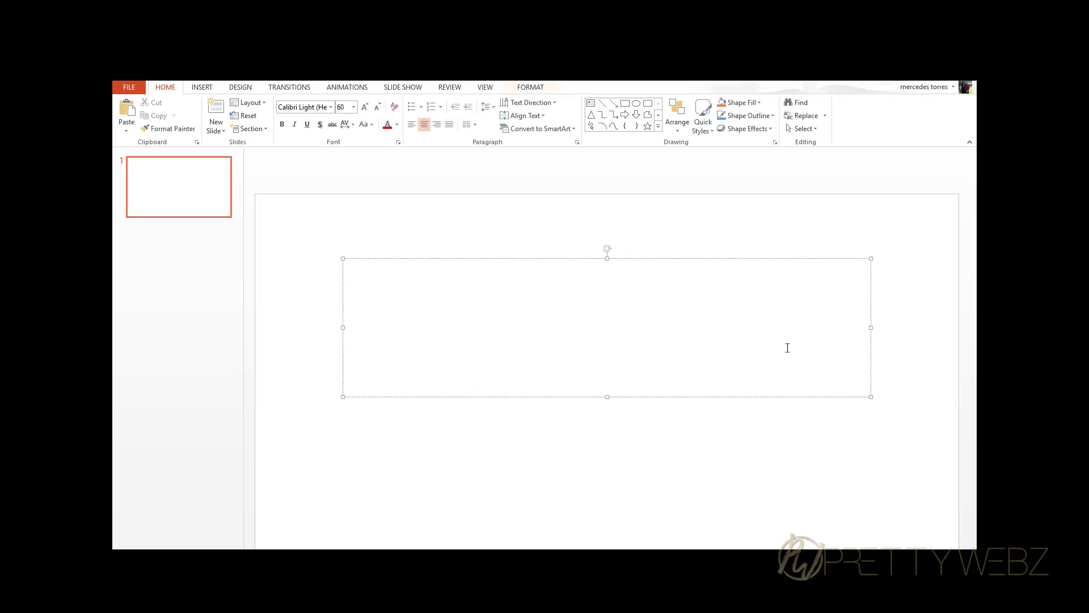
type("love")
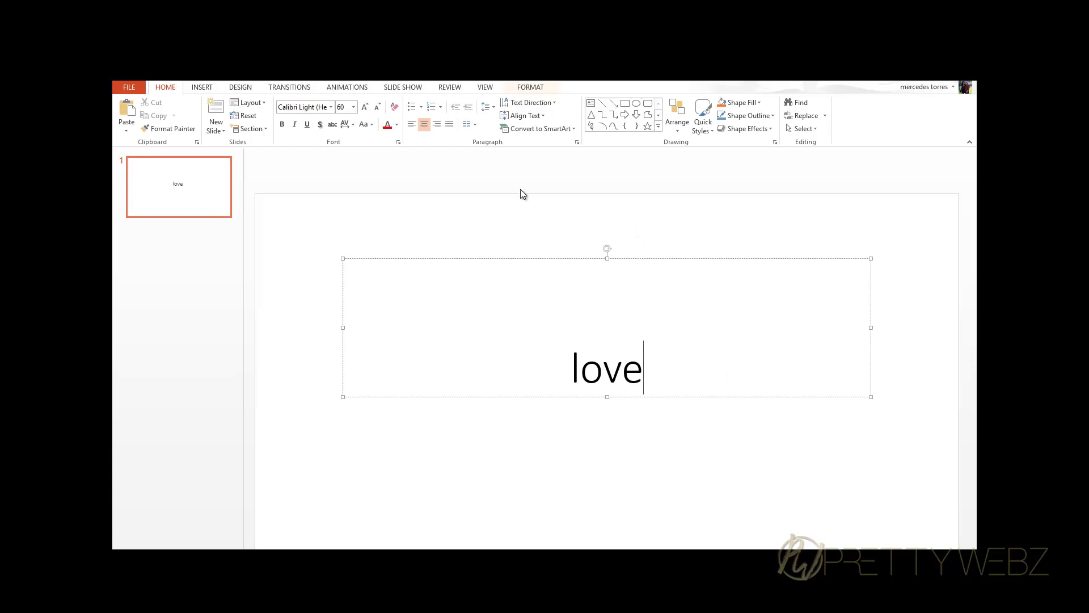
left_click(470, 238)
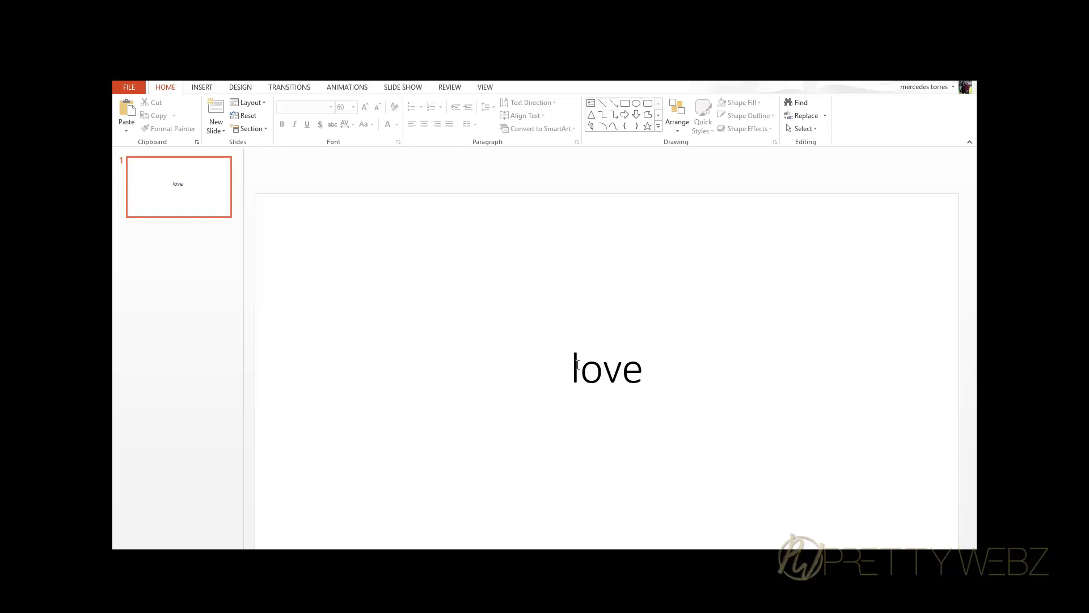
Format the word "love" in the Broadway font at size 250
left_click_drag(577, 365, 663, 370)
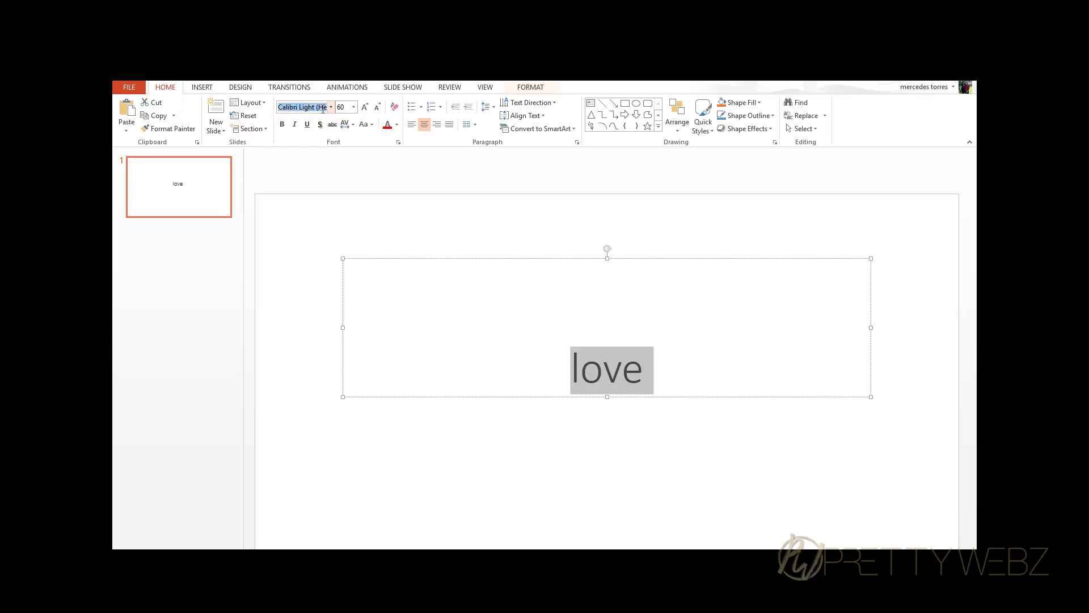
type("Broadway")
key("Return")
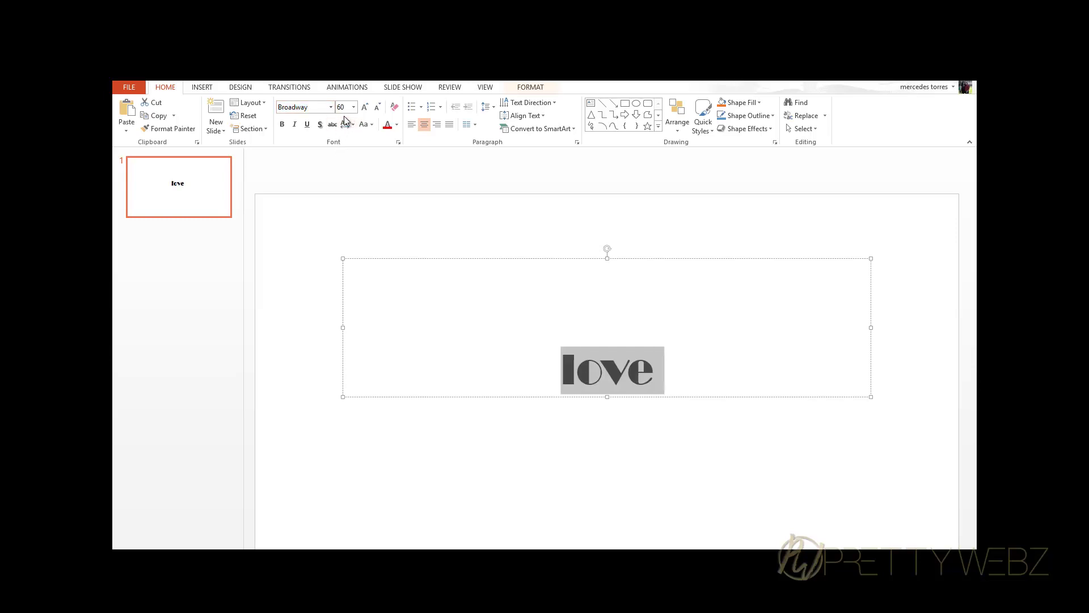
left_click(346, 108)
type("250")
key("Return")
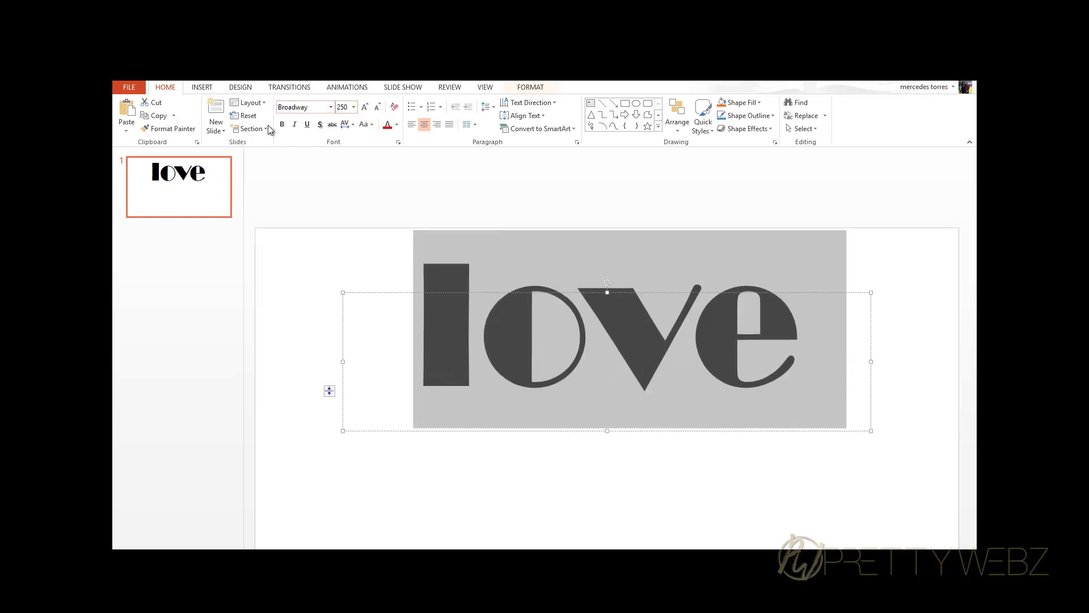
Change the title word to UPPERCASE so it reads "LOVE", and deselect it
left_click(369, 126)
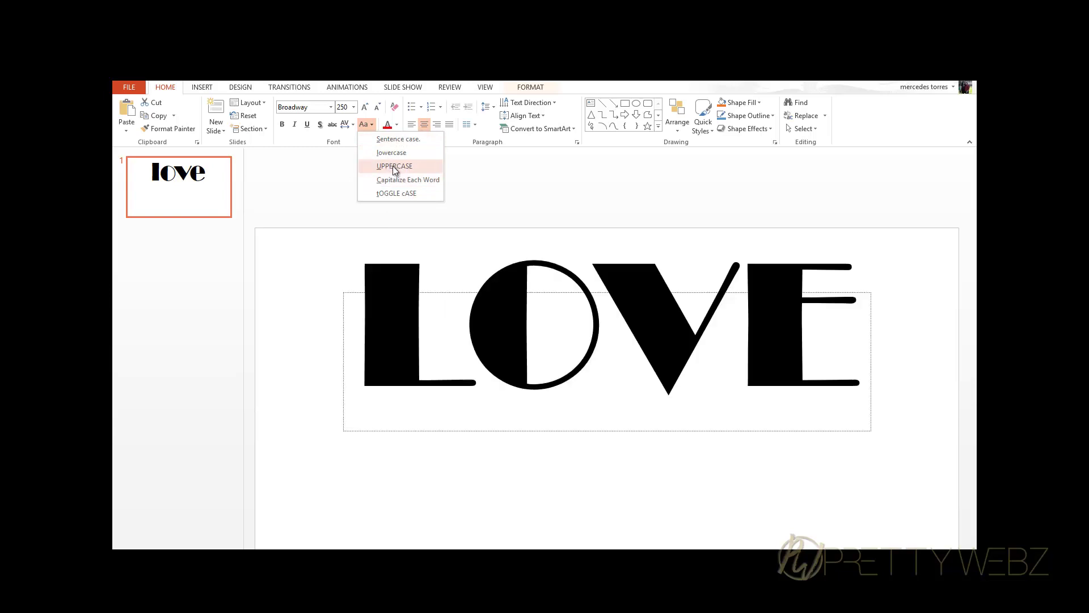
left_click(394, 166)
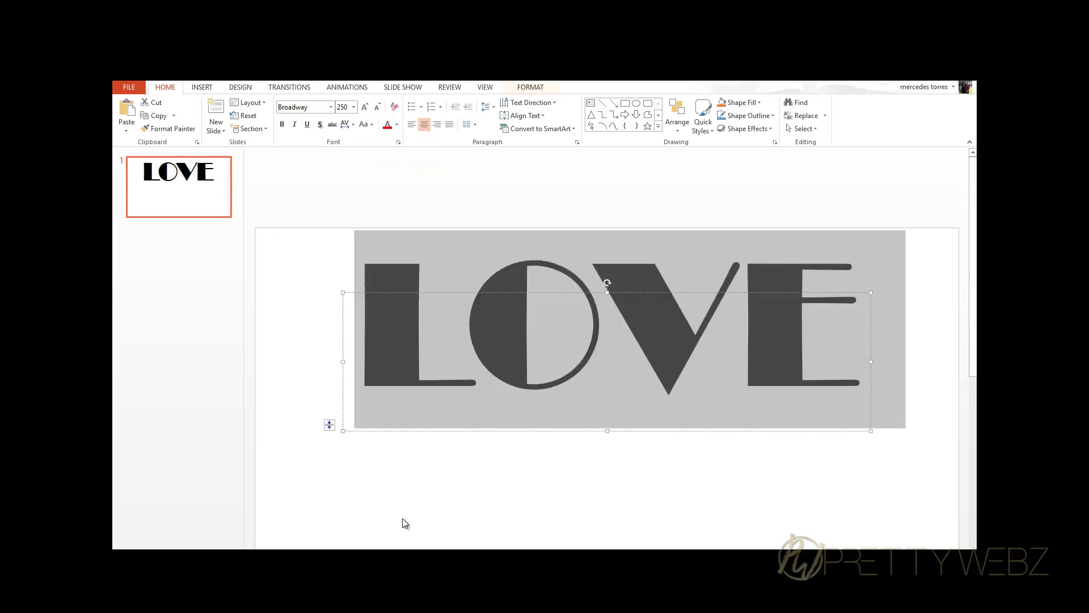
left_click(413, 516)
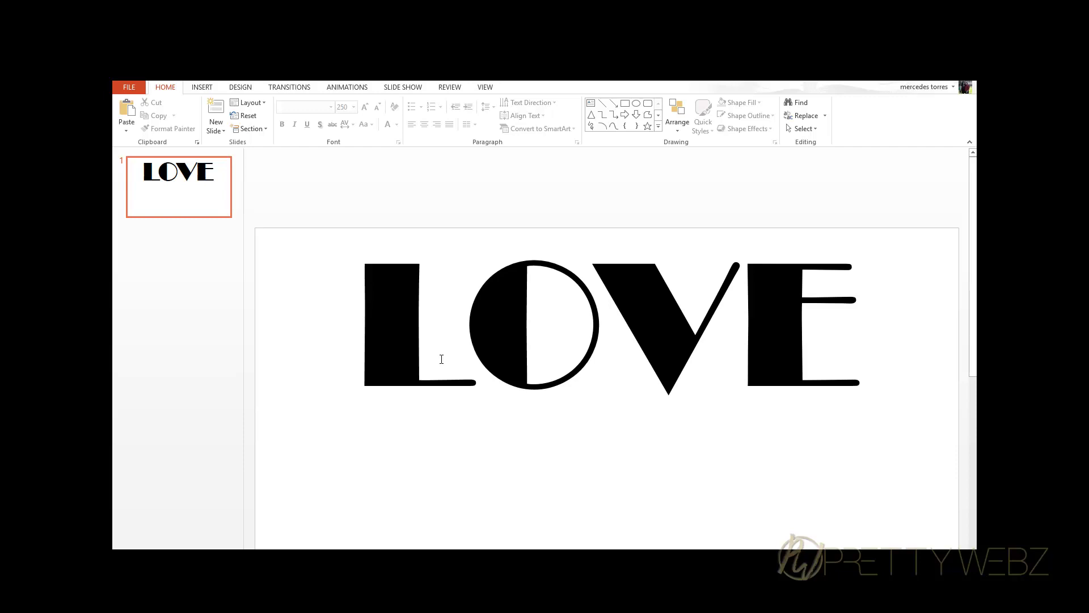
Set the font size of the whole word "LOVE" to 400 and check how it fits the slide
left_click_drag(376, 312, 843, 321)
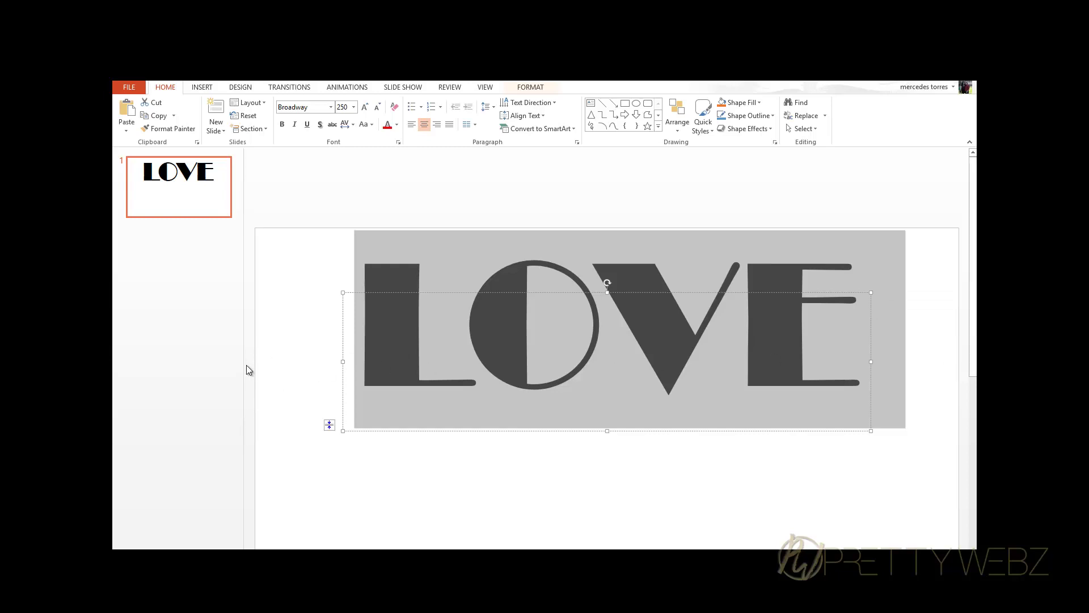
left_click(351, 107)
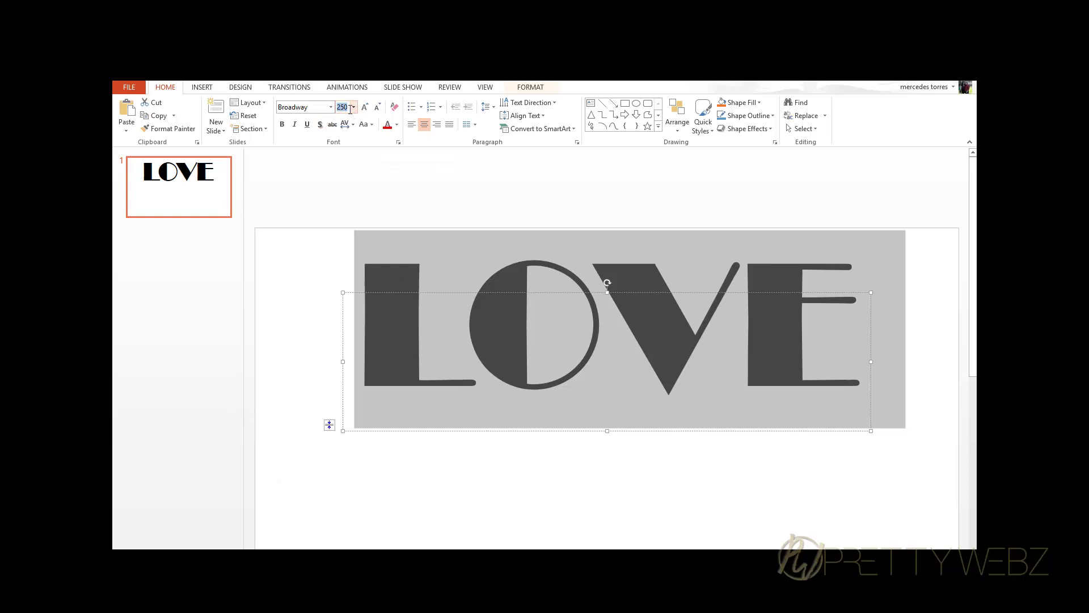
type("400")
key("Return")
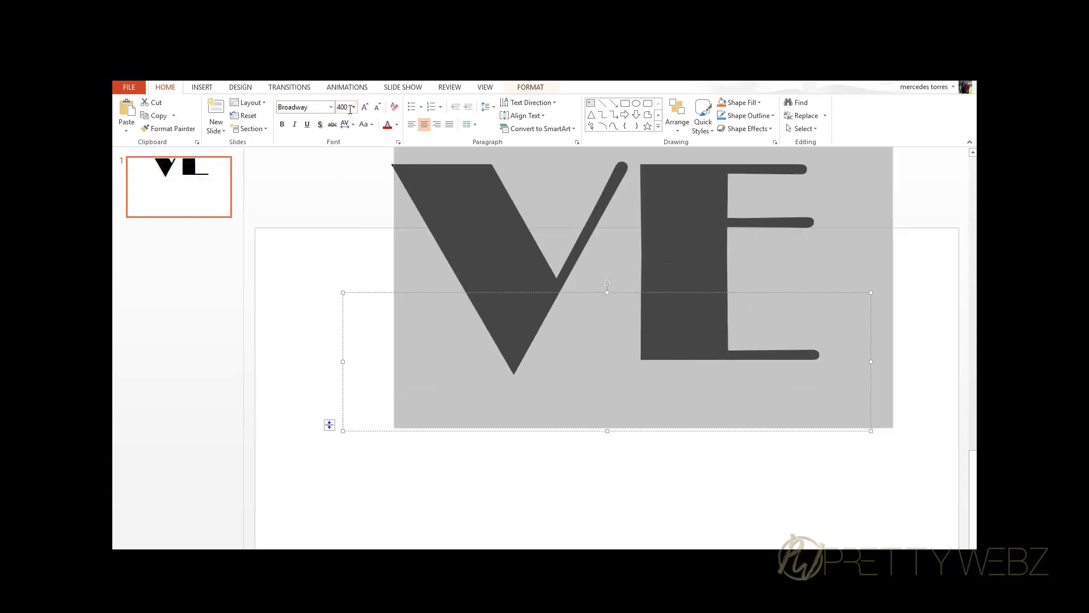
scroll(434, 308, "up", 5)
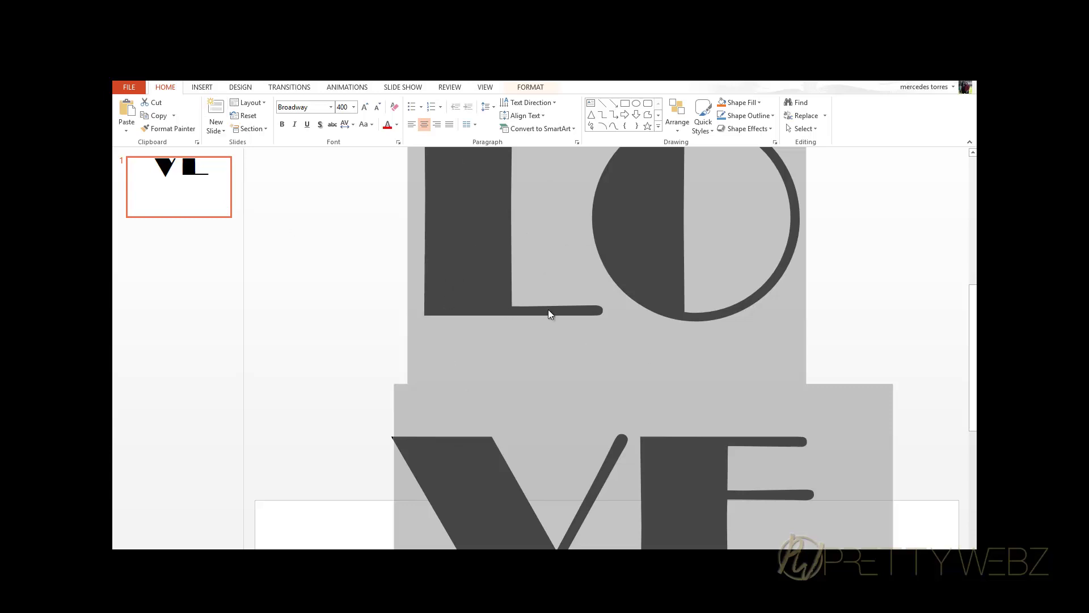
scroll(509, 404, "down", 2)
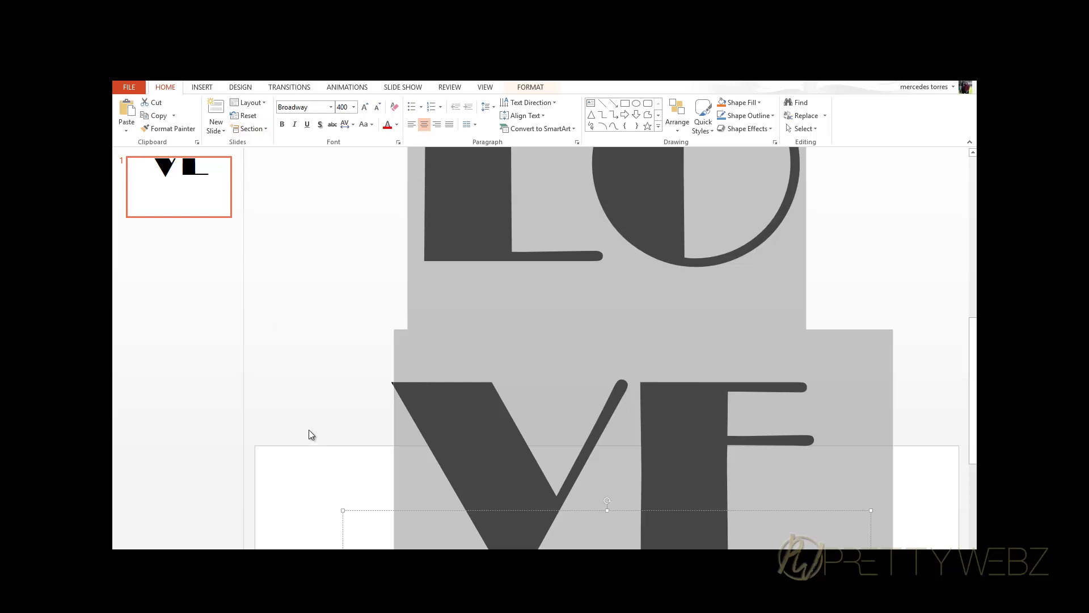
Resize the slide to a custom square format with a width of 21 inches
left_click(240, 87)
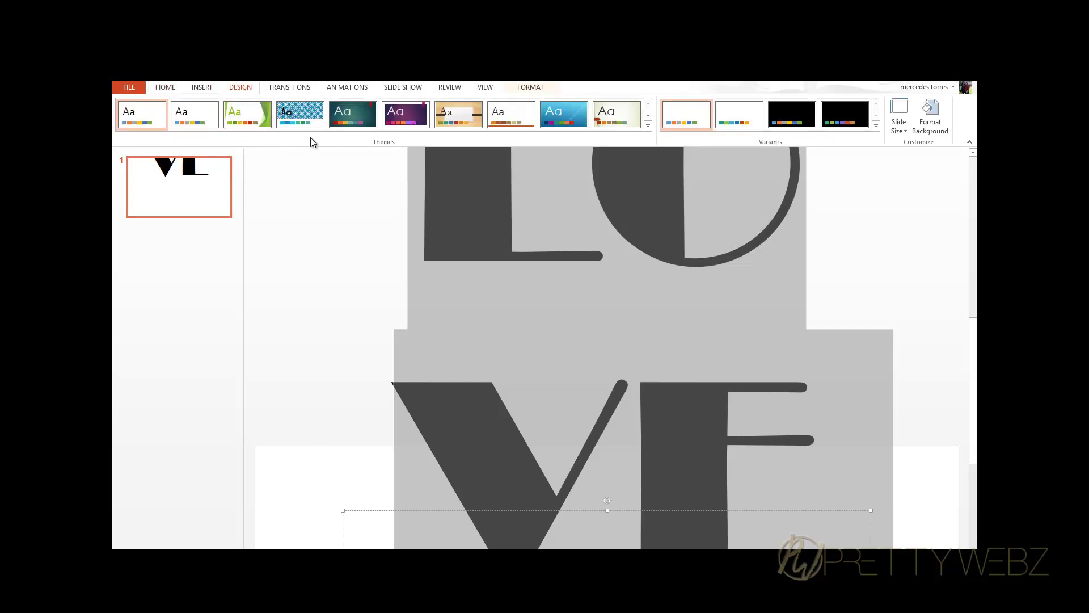
left_click(904, 129)
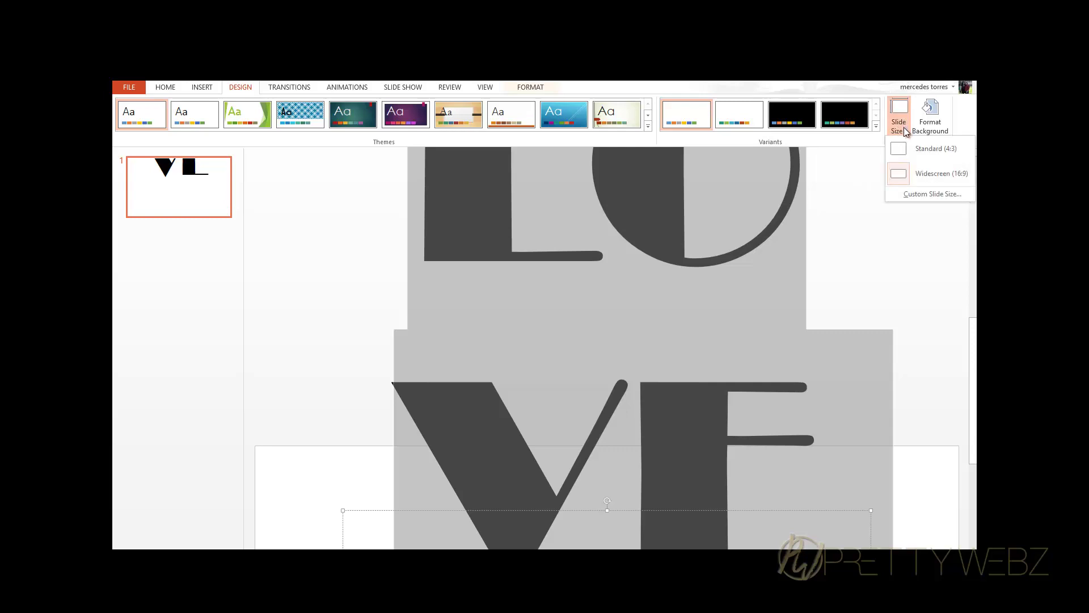
left_click(943, 193)
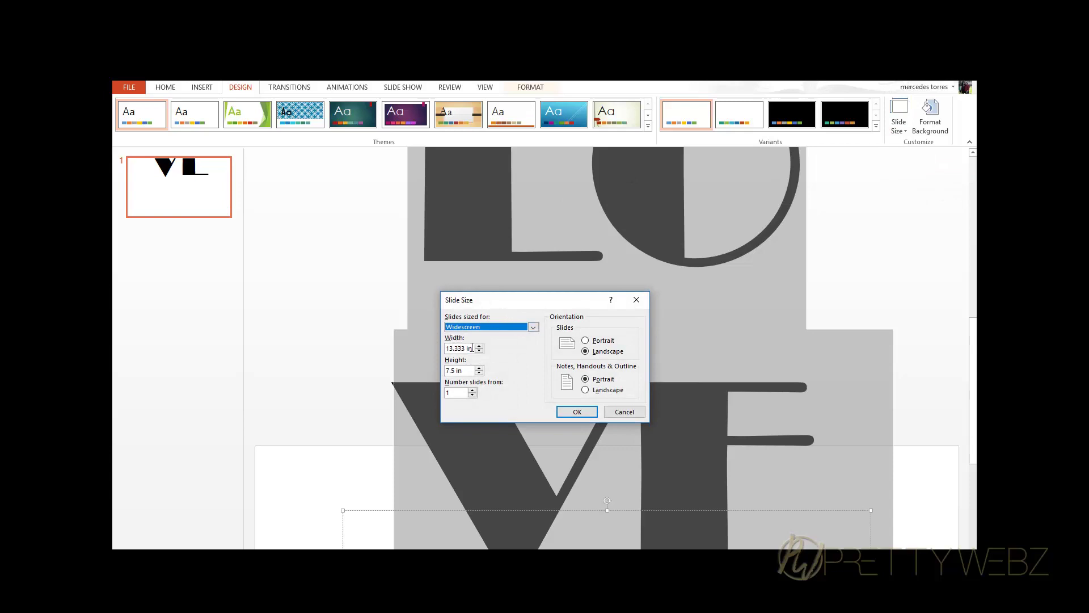
left_click_drag(472, 347, 434, 346)
type("21")
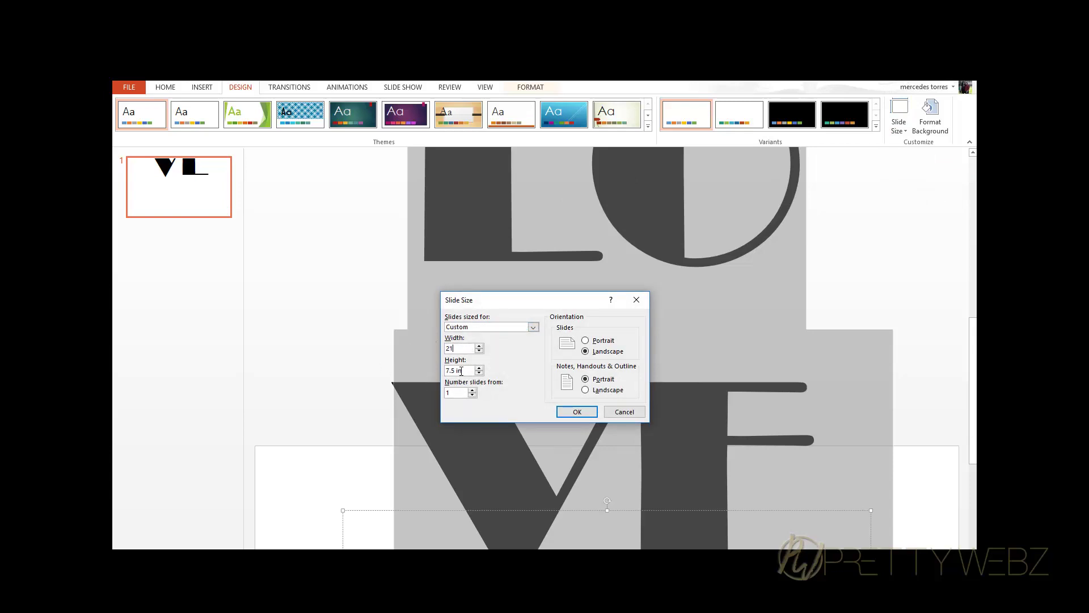
left_click_drag(469, 370, 434, 367)
key("Return")
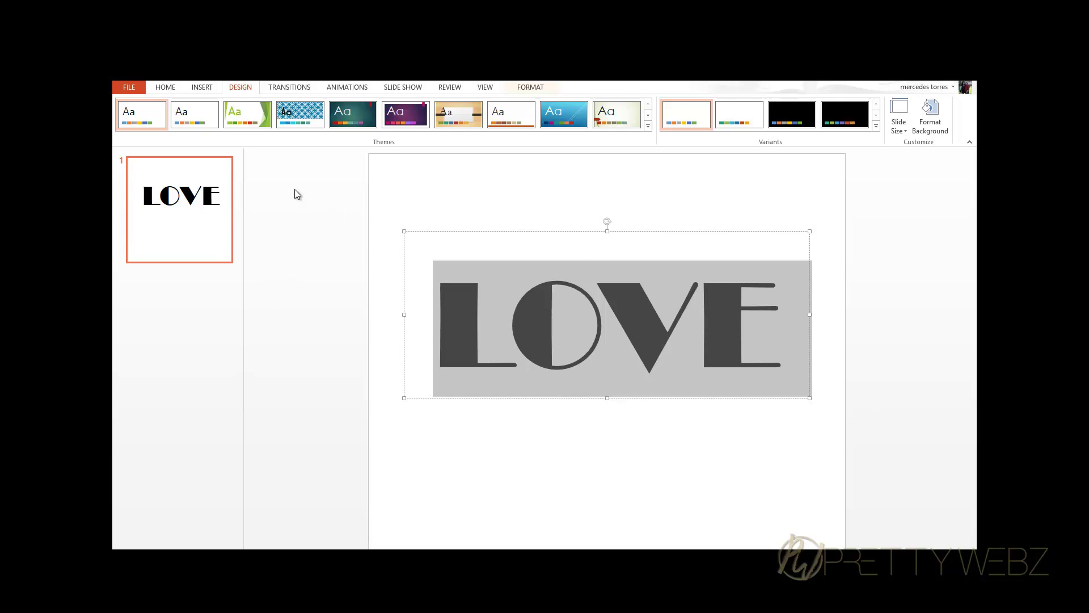
Increase the font size of the "LOVE" text to 450 and then to 500
left_click(165, 87)
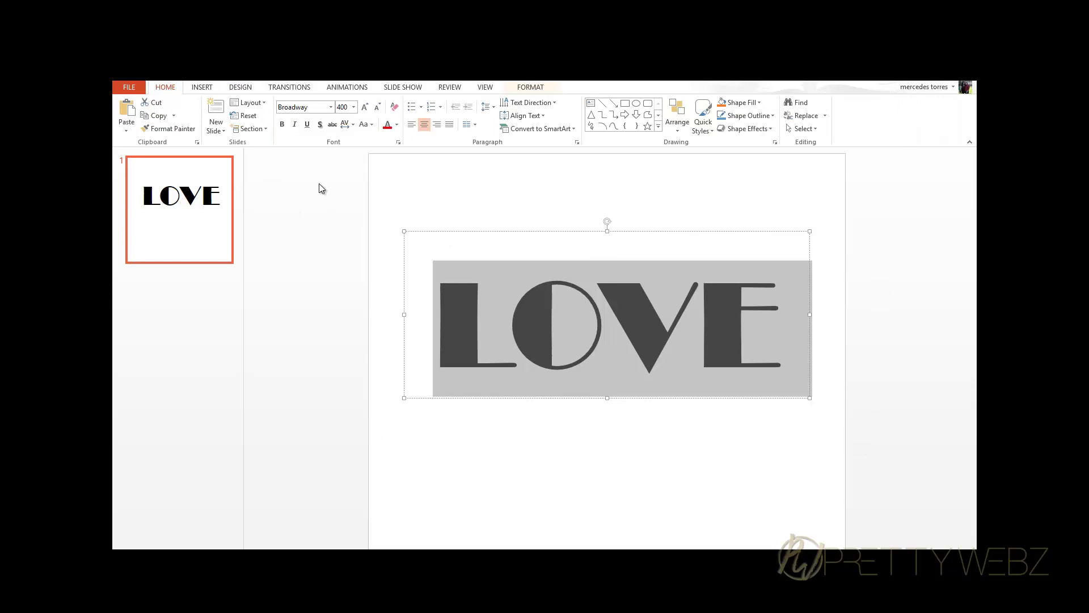
left_click(349, 108)
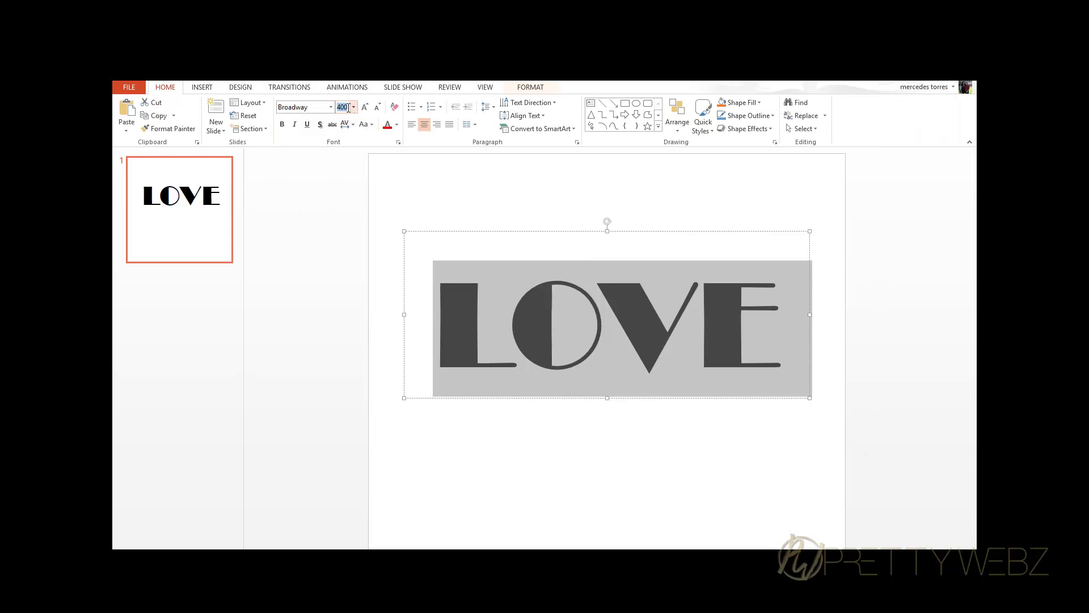
type("450")
key("Return")
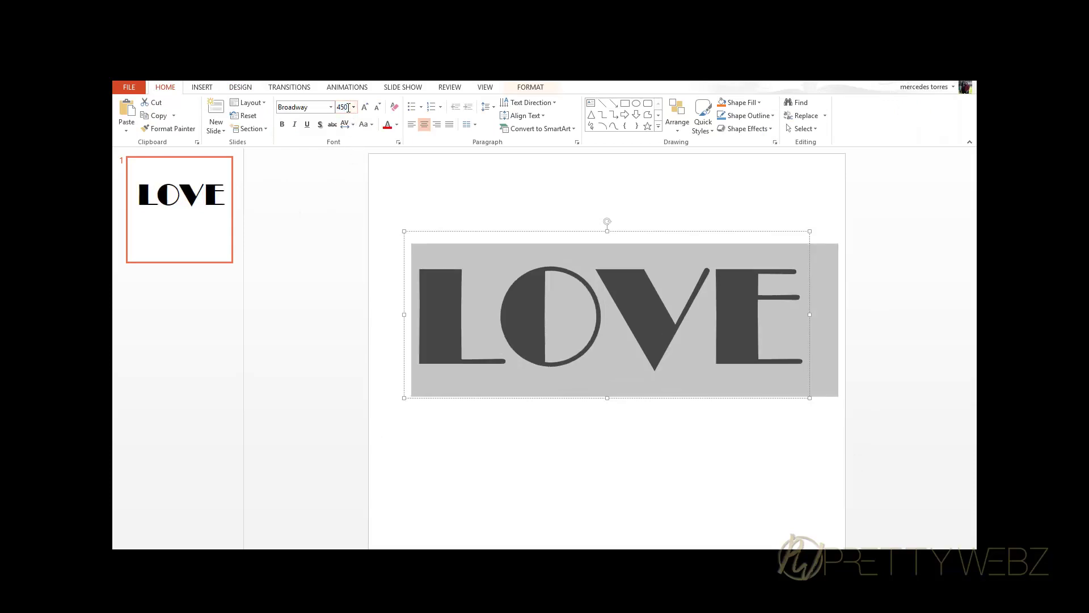
left_click(348, 107)
type("500")
key("Return")
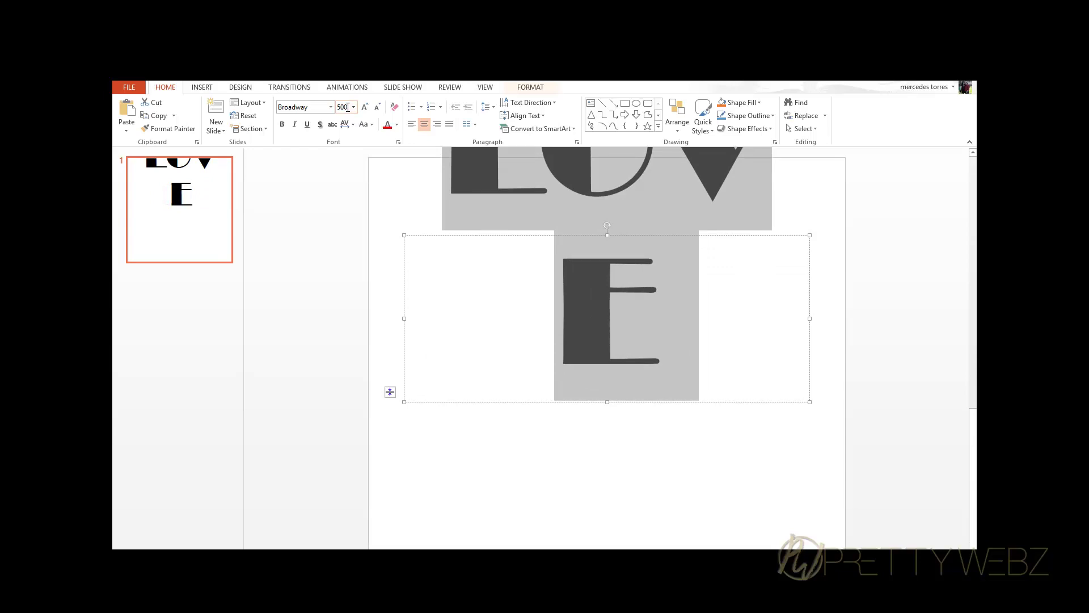
left_click(349, 108)
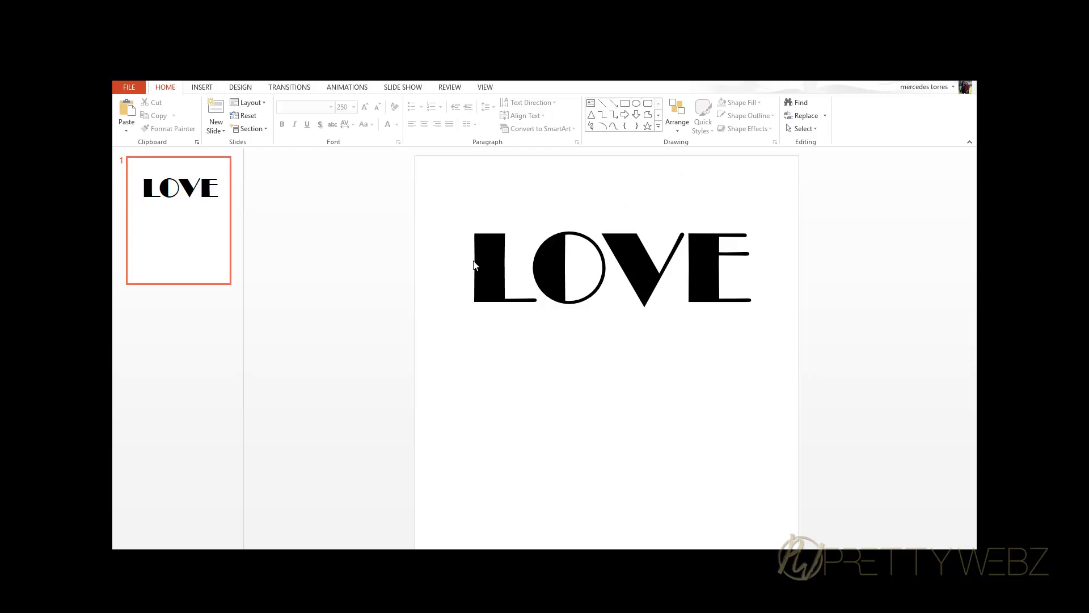
Fill the "LOVE" text with the picture 800x800Diamonds-DK-Pink from the tinified folder, and deselect it
left_click_drag(753, 267, 544, 260)
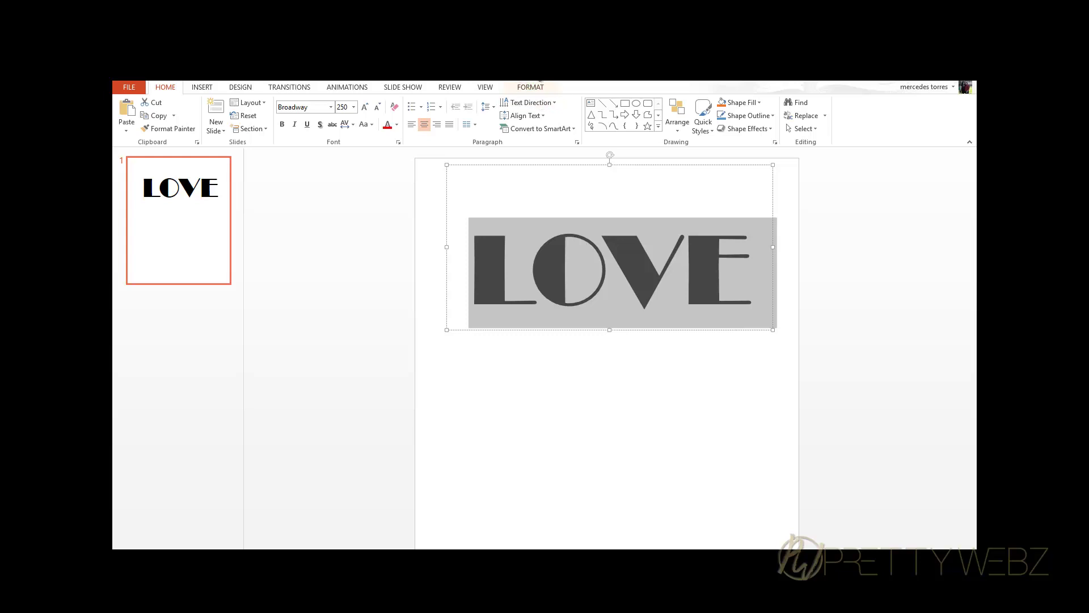
left_click(538, 88)
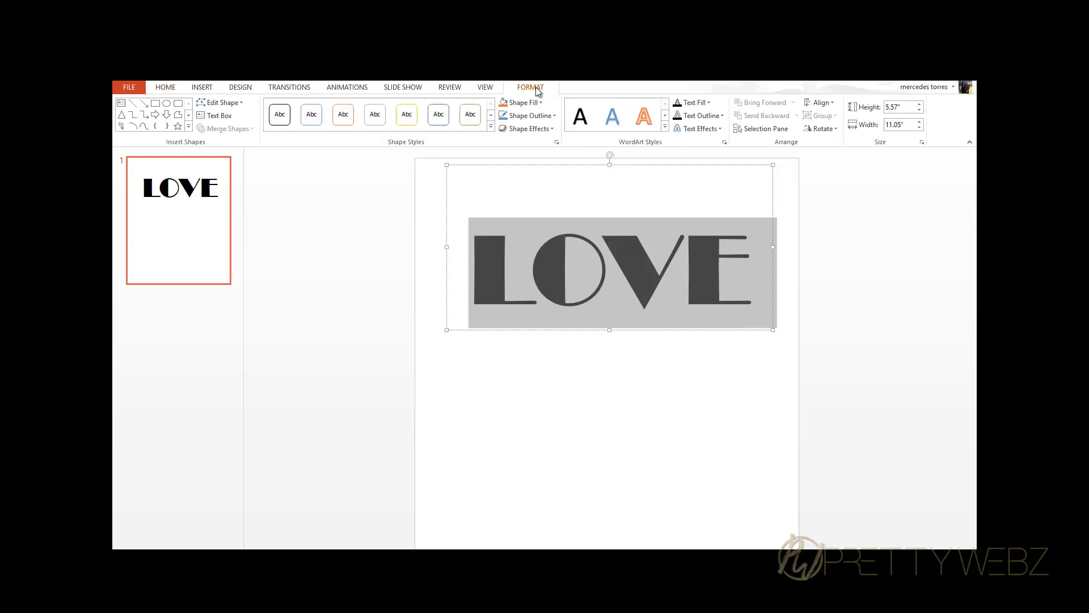
left_click(708, 104)
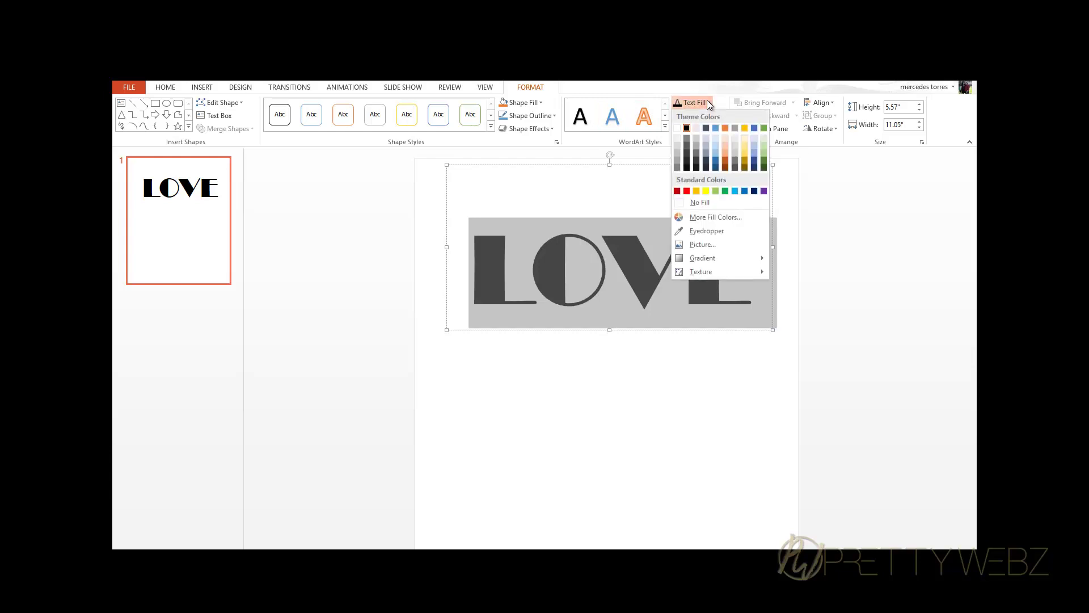
left_click(704, 243)
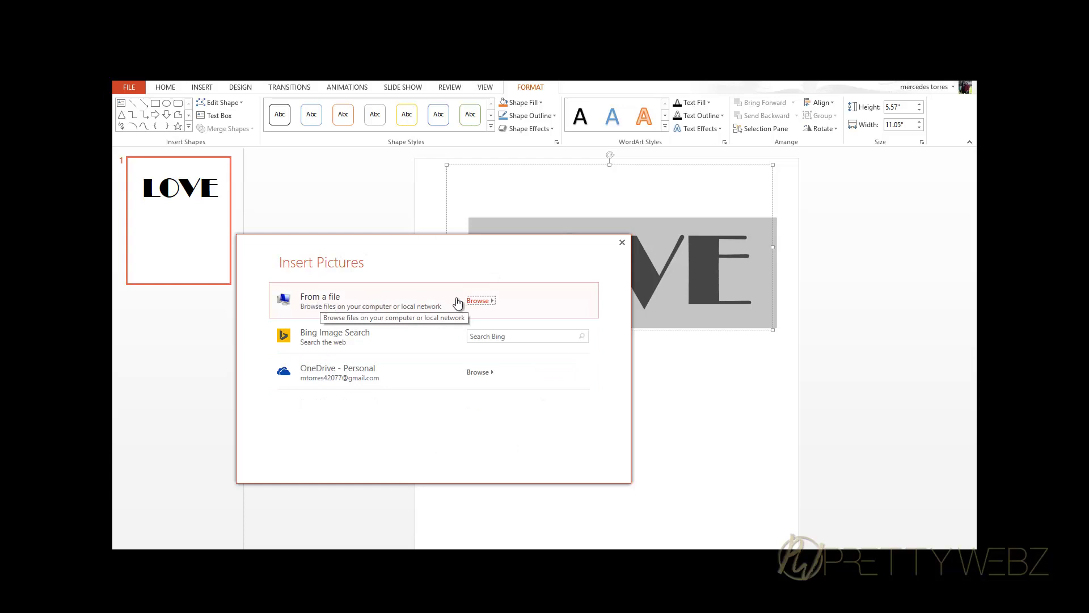
left_click(482, 301)
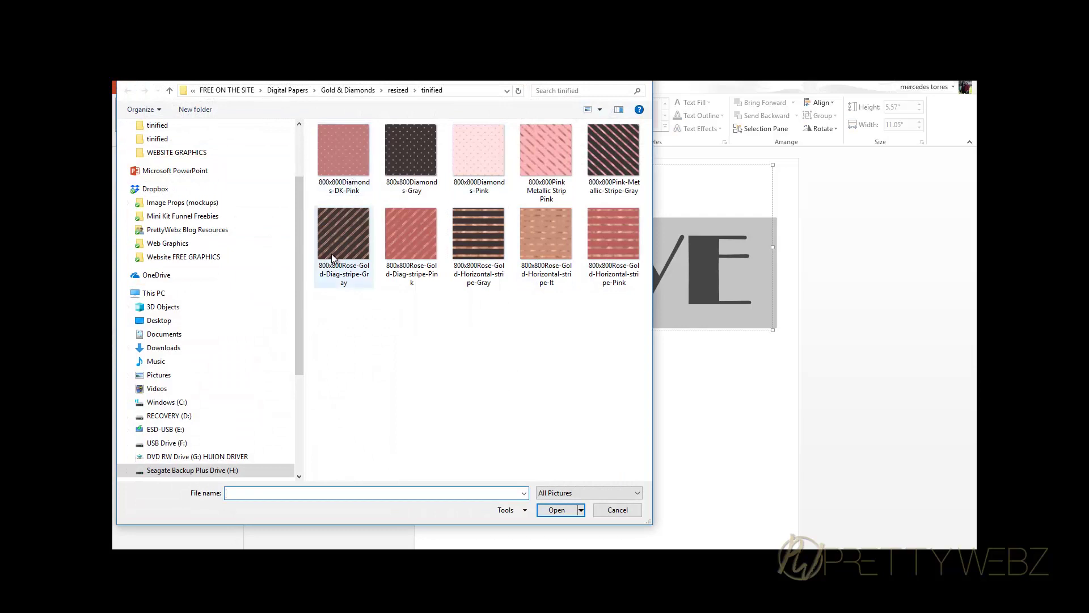
left_click(340, 156)
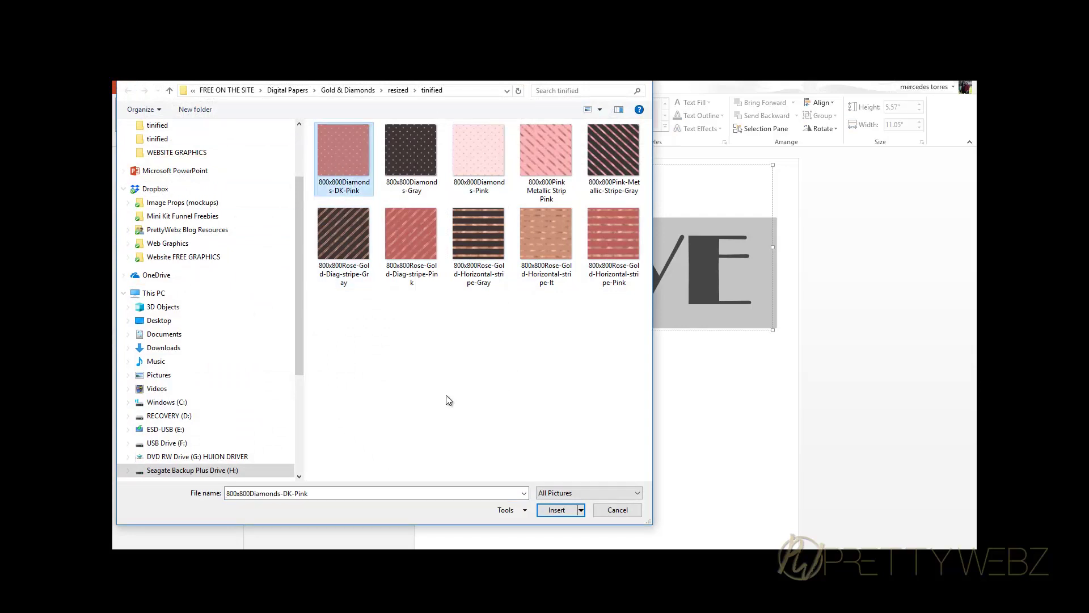
left_click(558, 511)
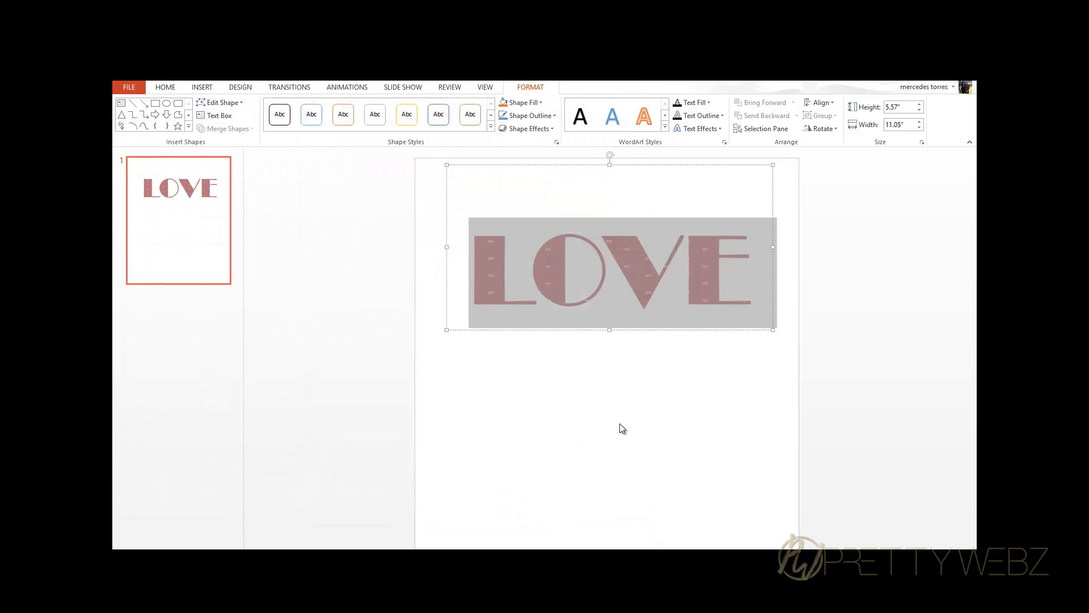
left_click(683, 395)
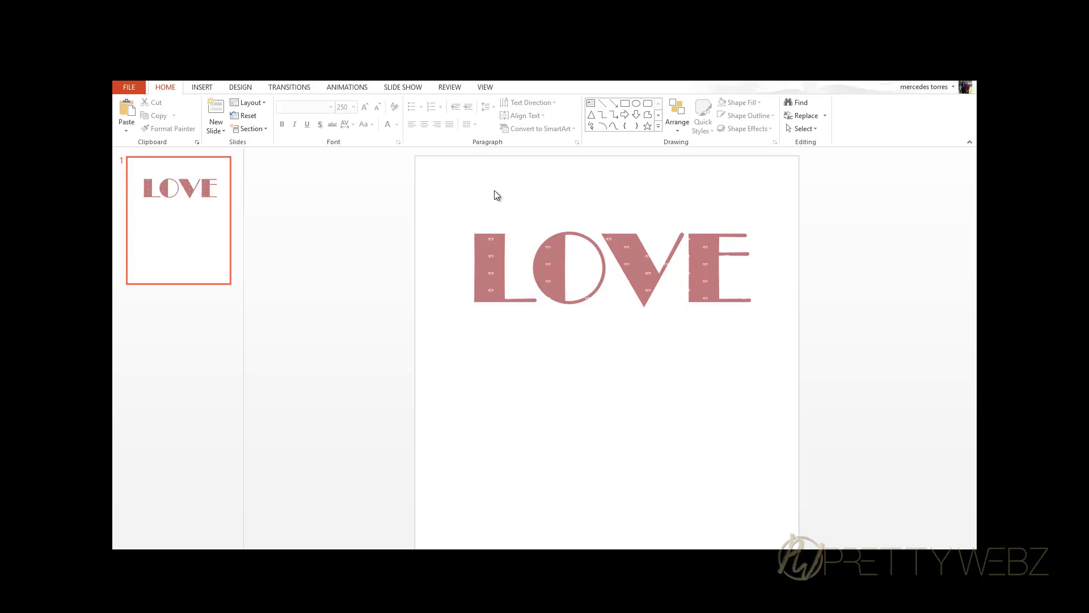
Open the text fill settings for the whole word "LOVE" and tile its picture fill as a texture
left_click(746, 254)
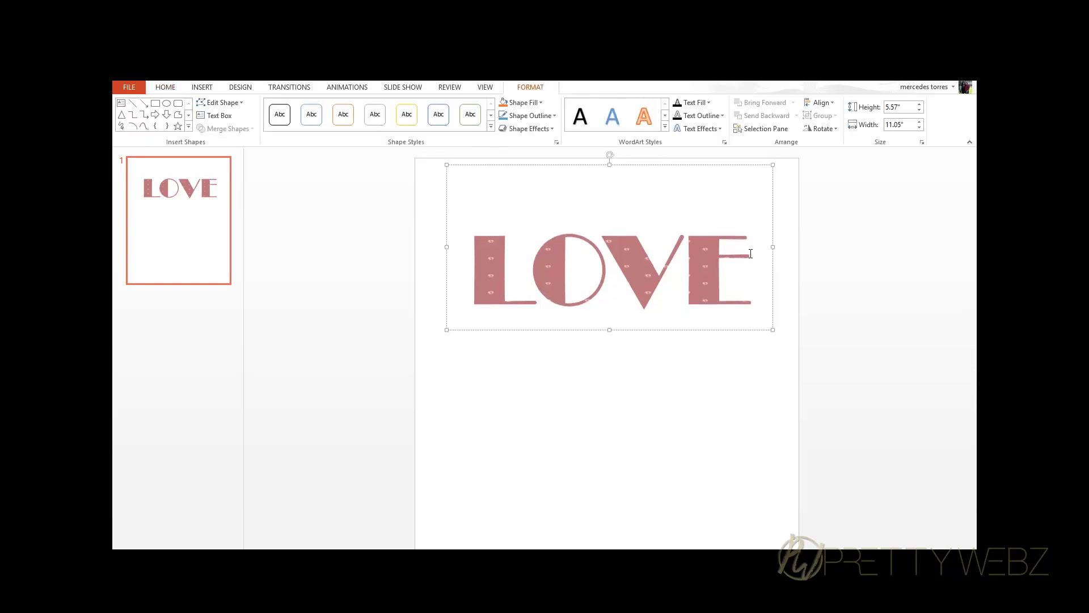
double_click(572, 255)
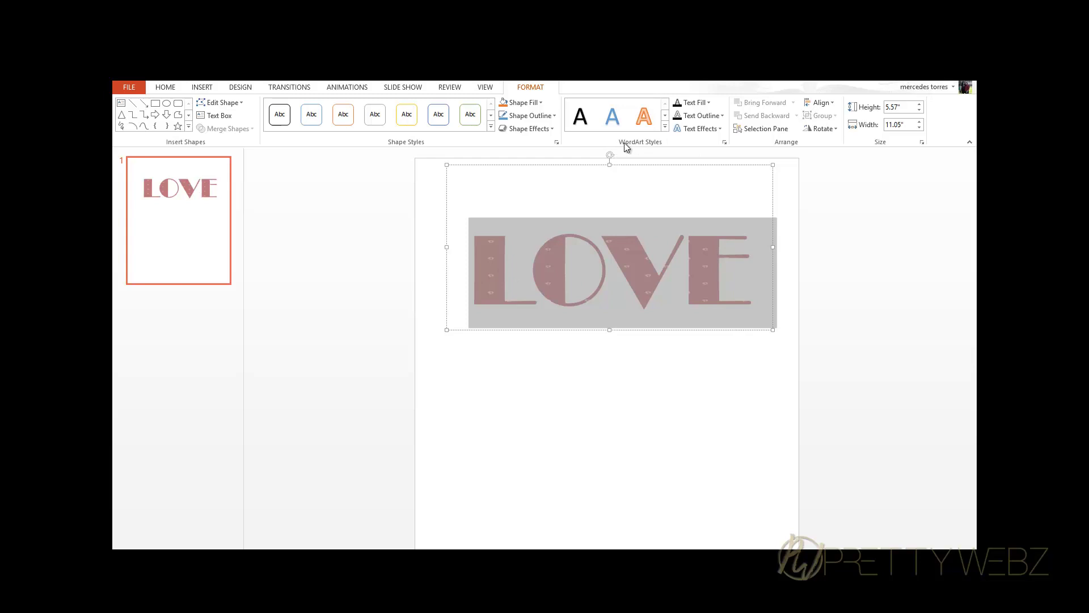
left_click(725, 143)
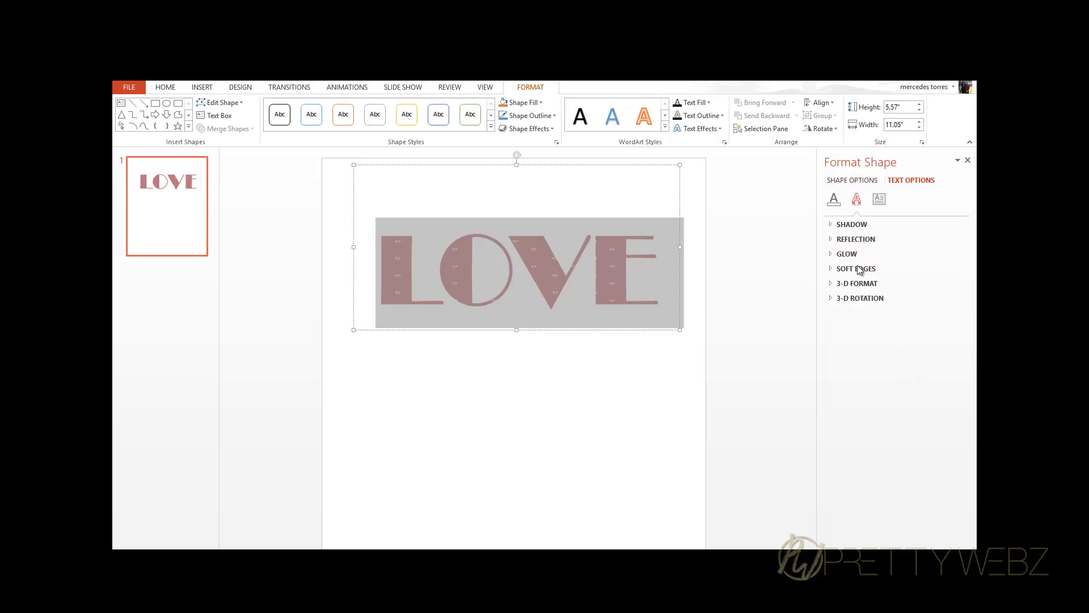
left_click(843, 180)
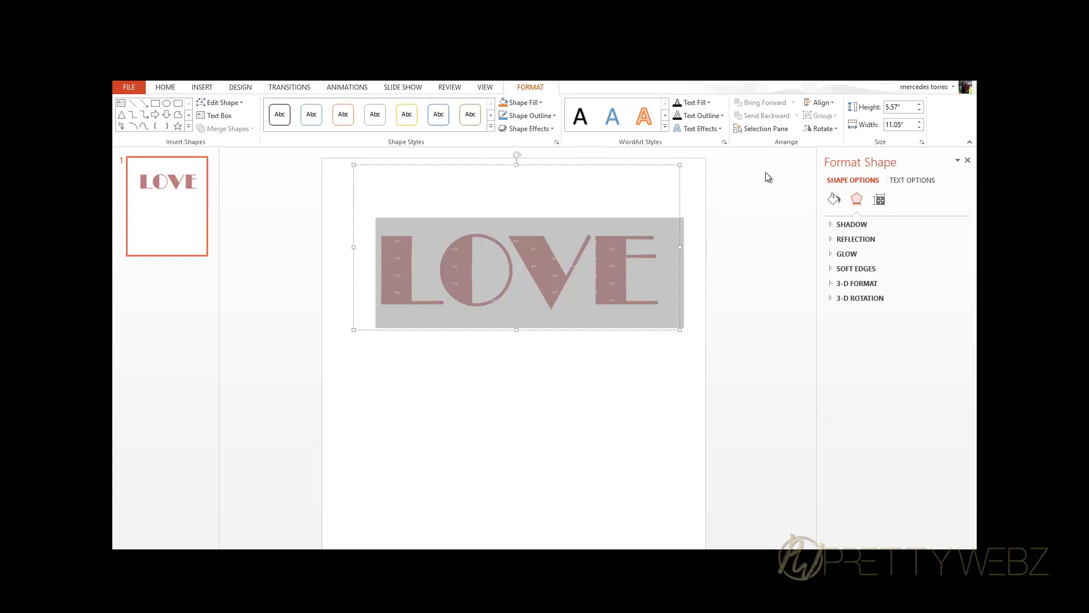
left_click(916, 182)
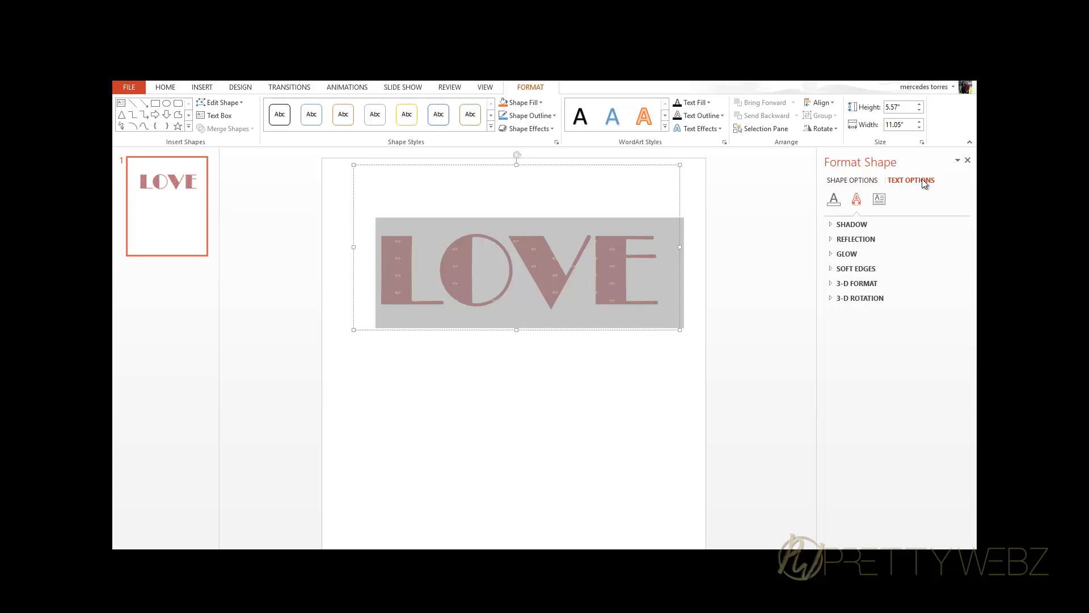
left_click(833, 200)
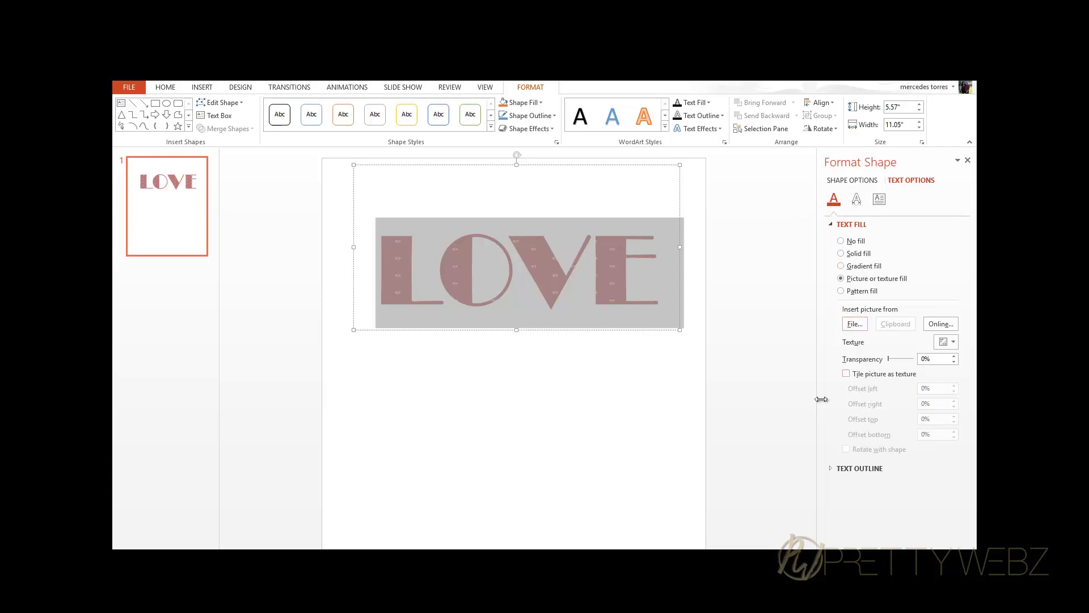
left_click(845, 374)
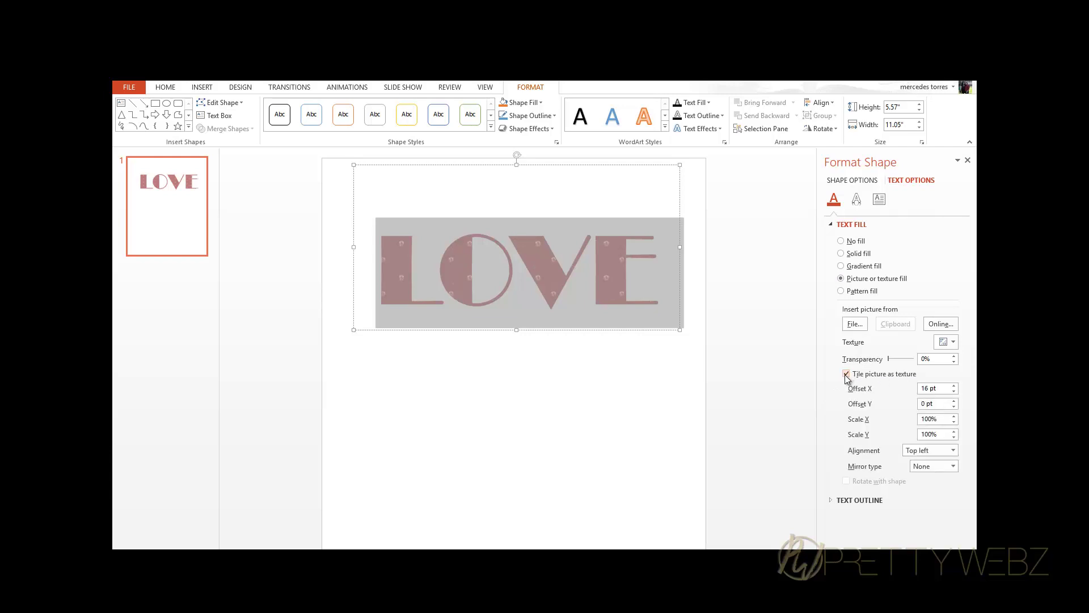
left_click(846, 374)
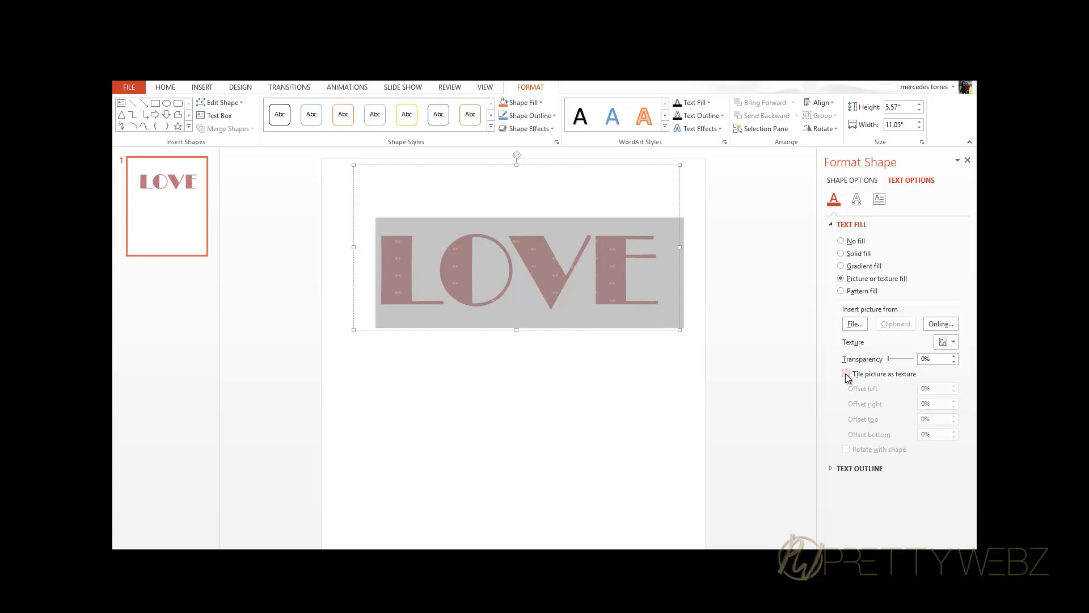
left_click(846, 374)
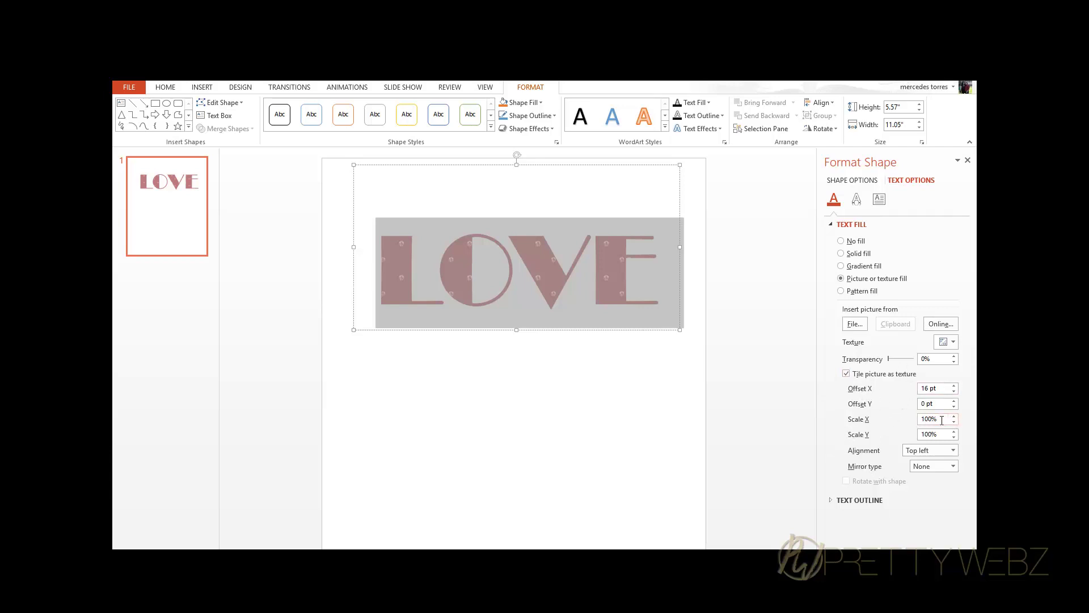
Set the tiled texture's horizontal and vertical scale to 50% each, and deselect the text
left_click_drag(942, 419, 900, 427)
left_click(942, 434)
double_click(918, 434)
type("50")
left_click(933, 419)
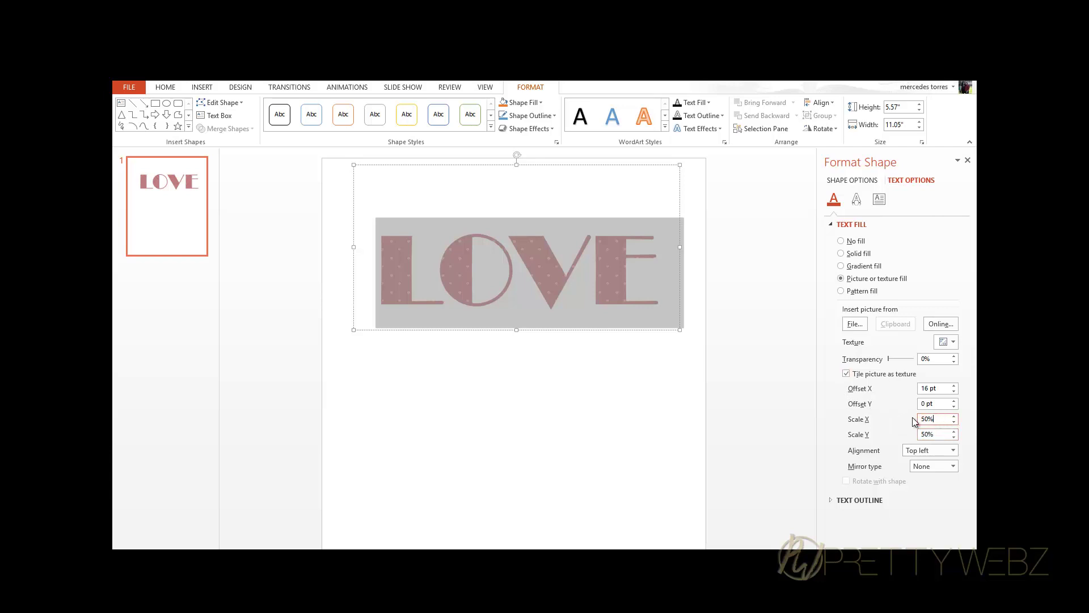
left_click(524, 392)
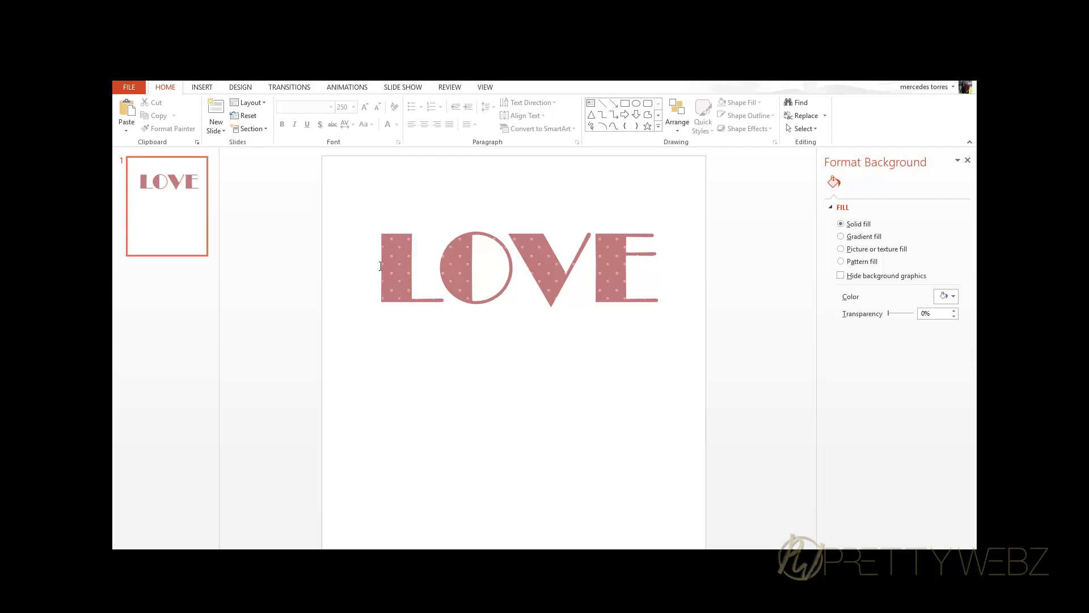
Adjust the horizontal offset of the "LOVE" texture to 27.5 pt and then 17.5 pt, and deselect the text
left_click_drag(380, 265, 643, 264)
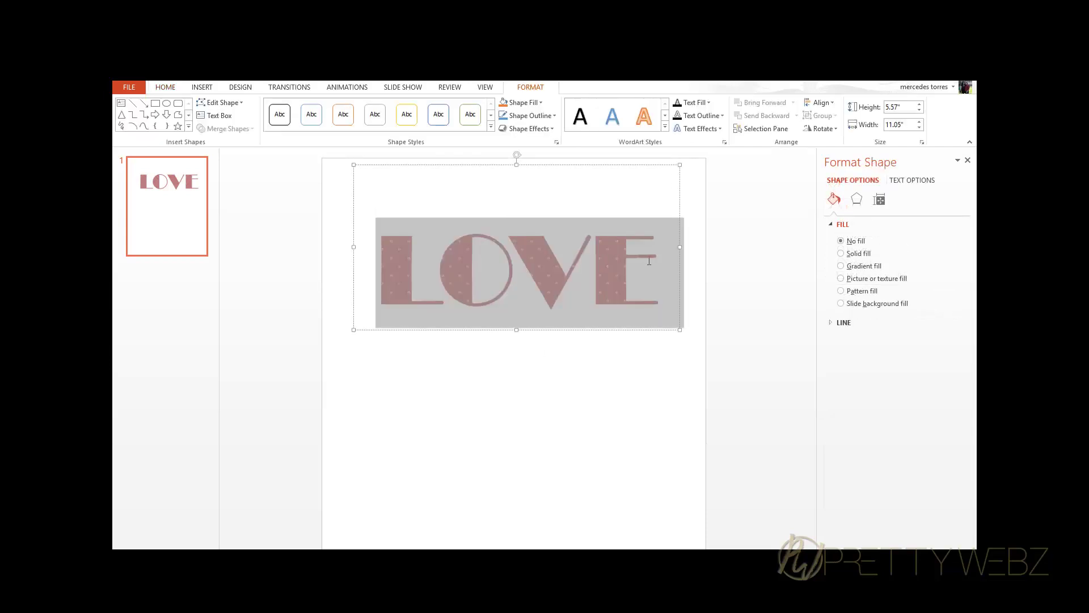
left_click(909, 179)
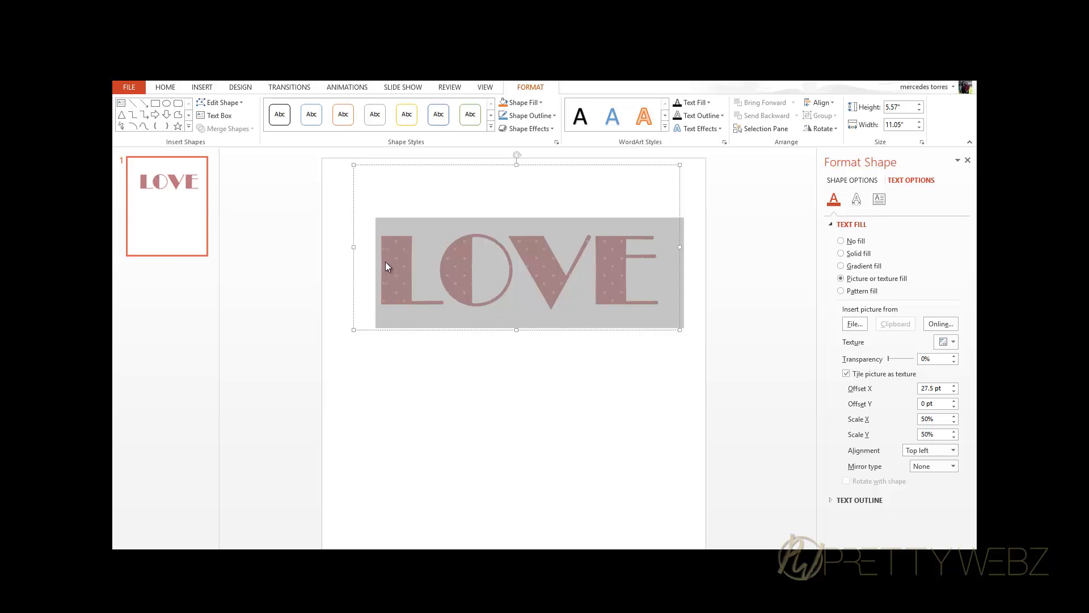
left_click(388, 298)
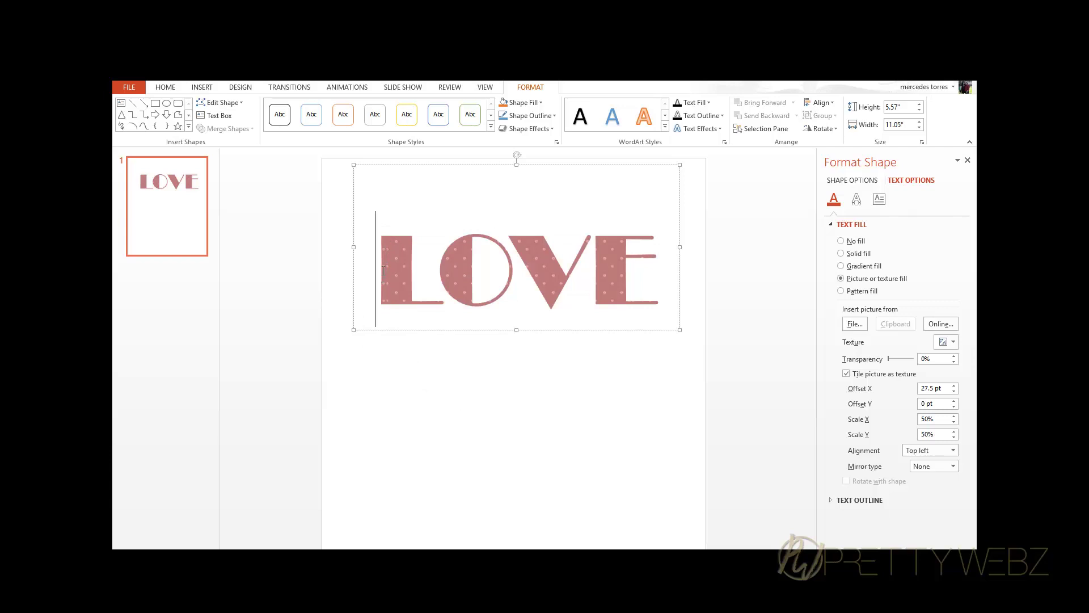
key("ctrl+a")
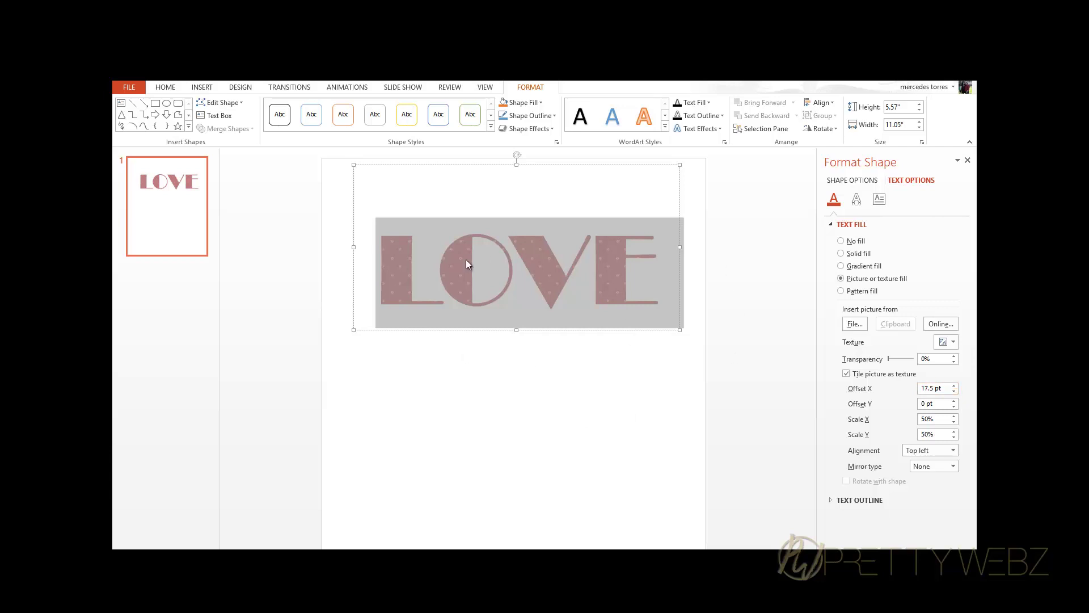
left_click(626, 361)
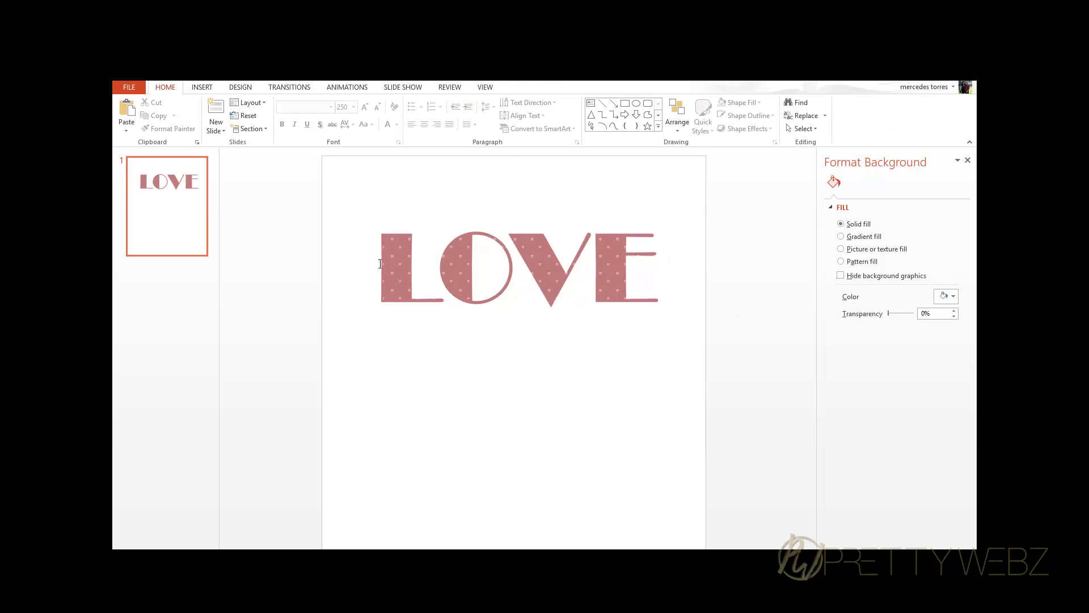
Give the whole word "LOVE" a gradient line as its text outline
left_click_drag(380, 264, 597, 330)
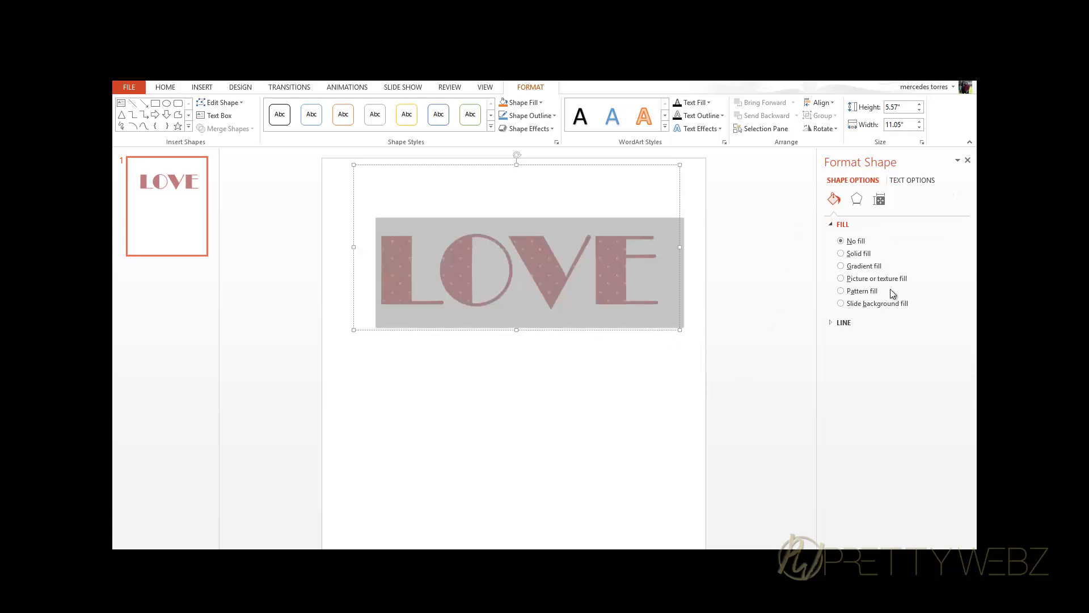
left_click(921, 180)
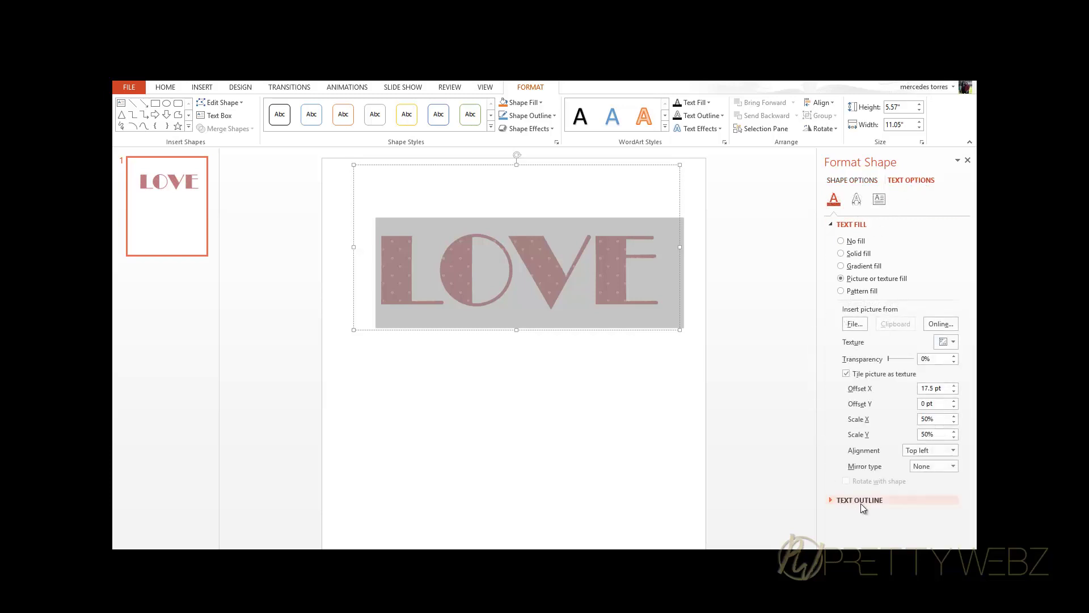
left_click(830, 499)
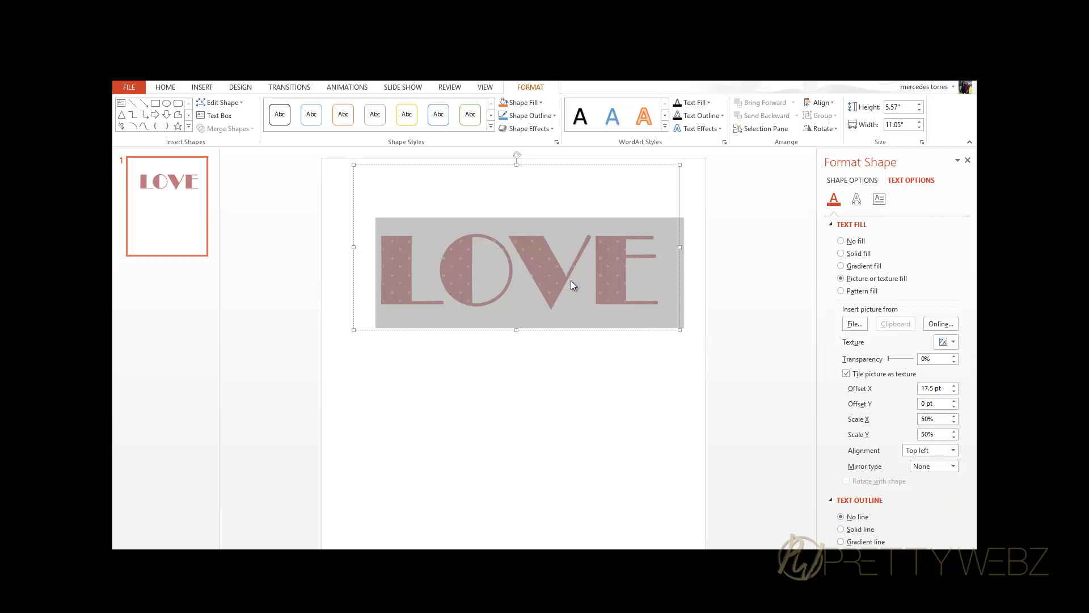
left_click(870, 543)
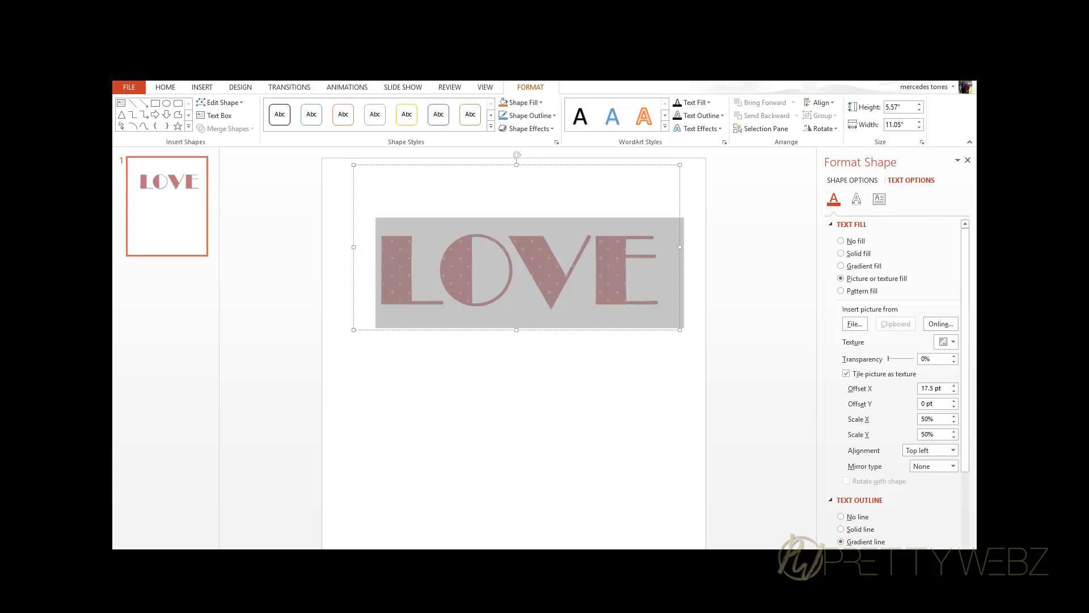
Color the first gradient stop of the "LOVE" text outline with the dusty pink sampled from the letter V using the Eyedropper
left_click_drag(968, 390, 973, 533)
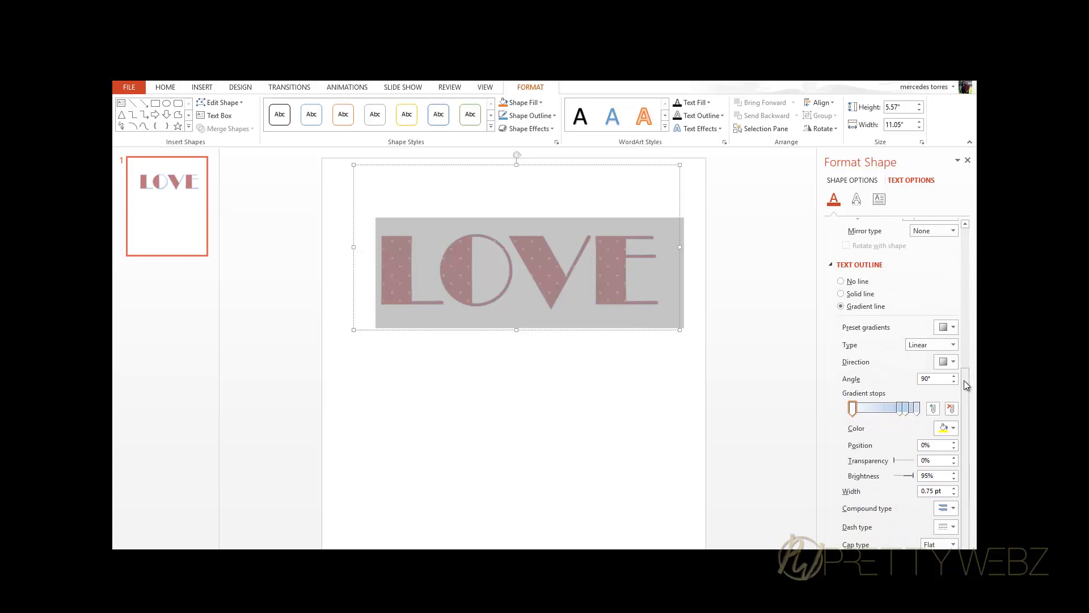
left_click_drag(965, 380, 968, 404)
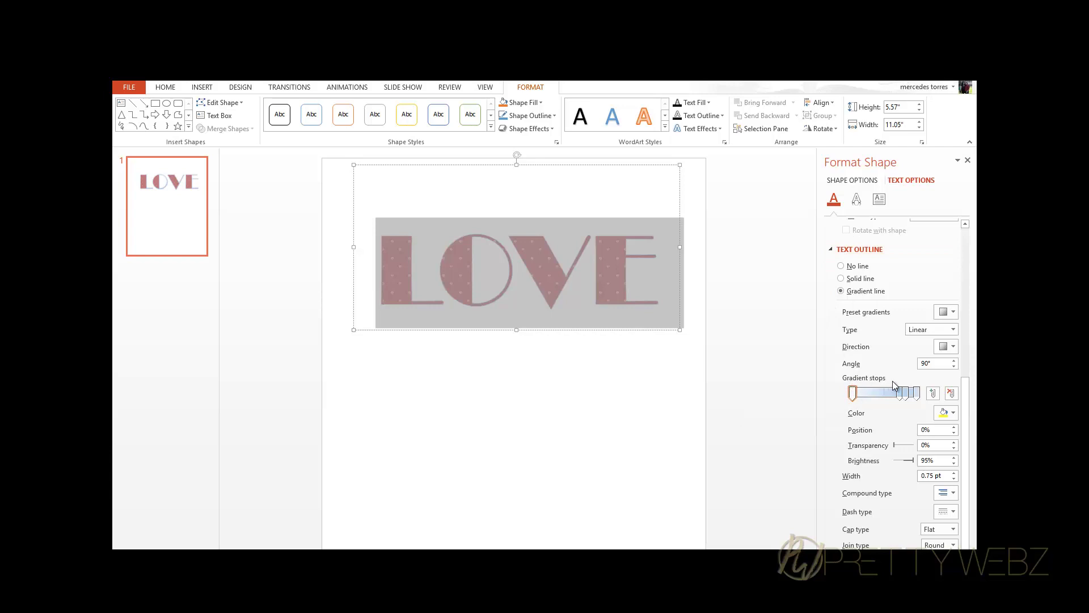
left_click(952, 414)
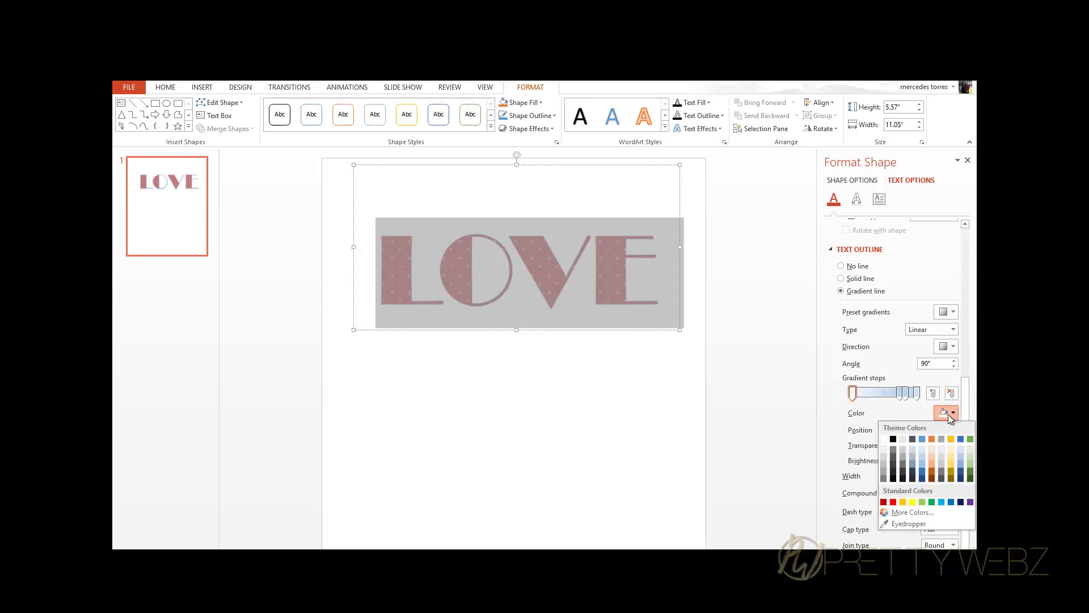
left_click(910, 524)
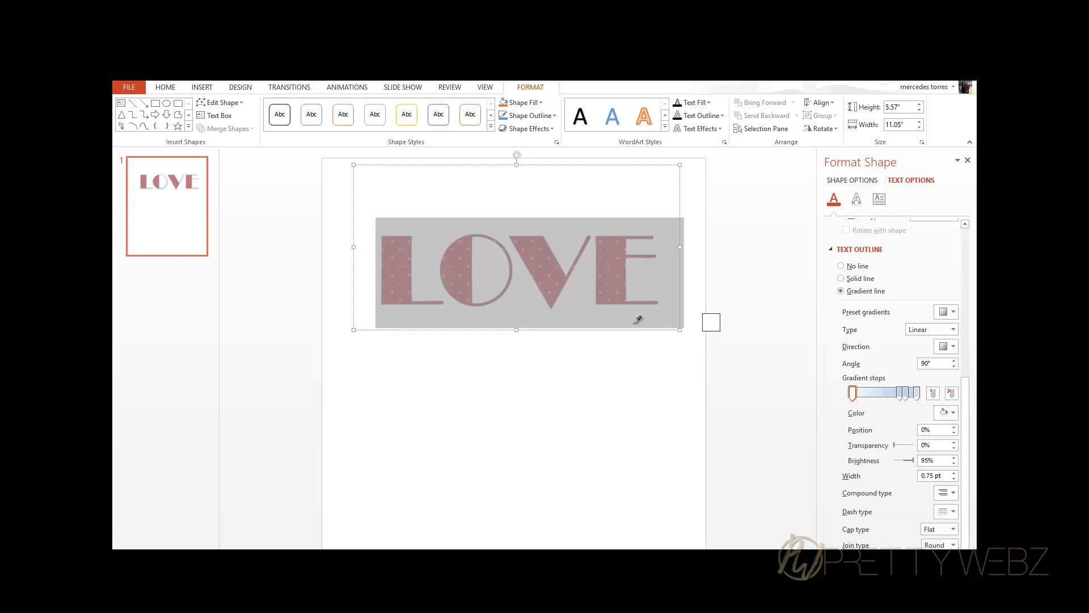
left_click(546, 272)
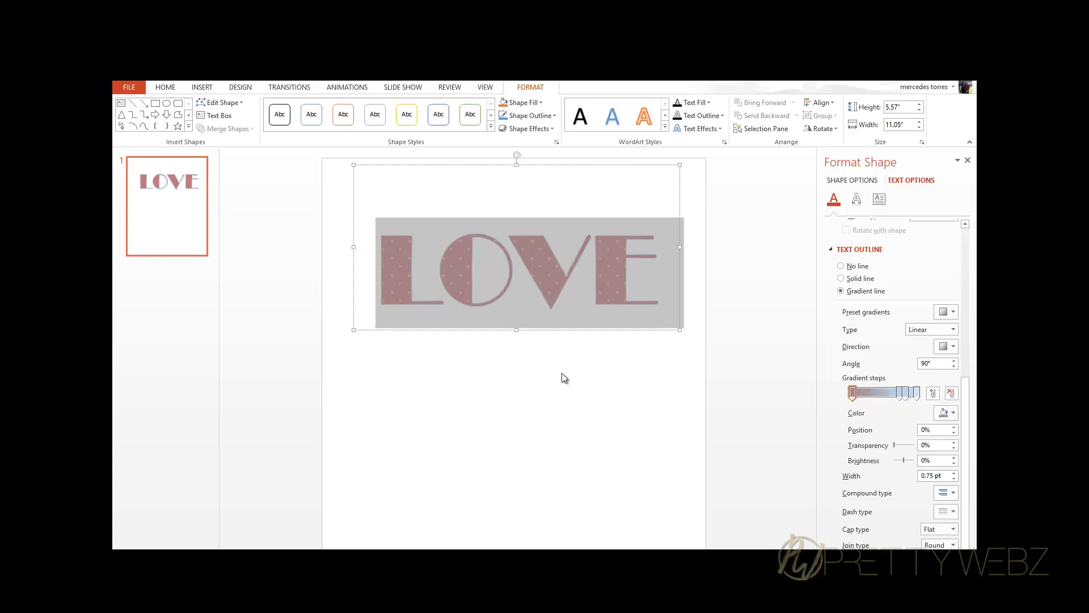
Resample the first outline stop's color with the Eyedropper, from the letter V again and then from the letter E
left_click(953, 413)
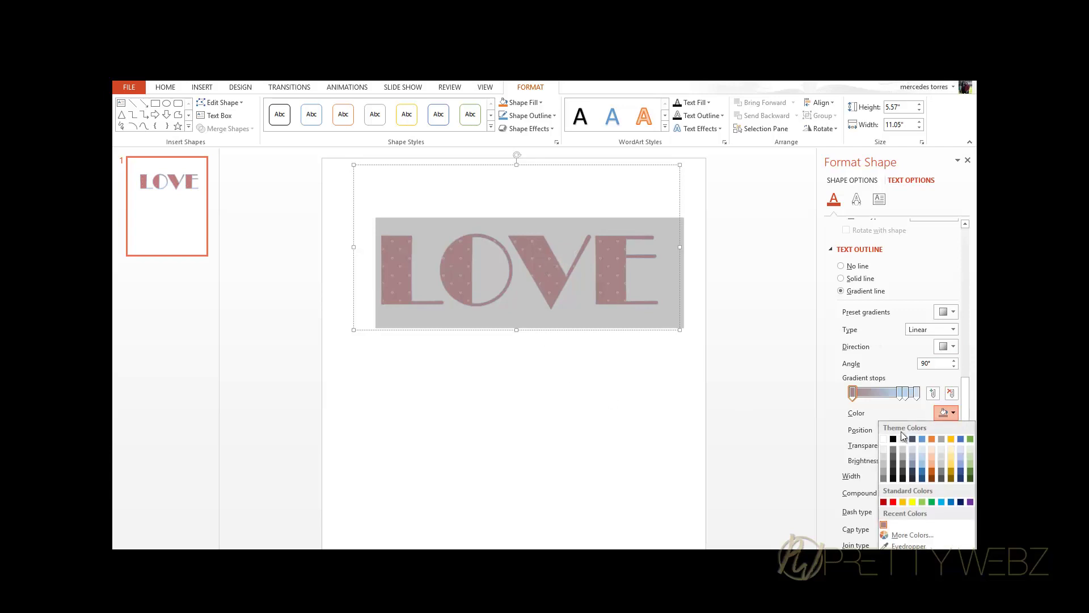
left_click(911, 542)
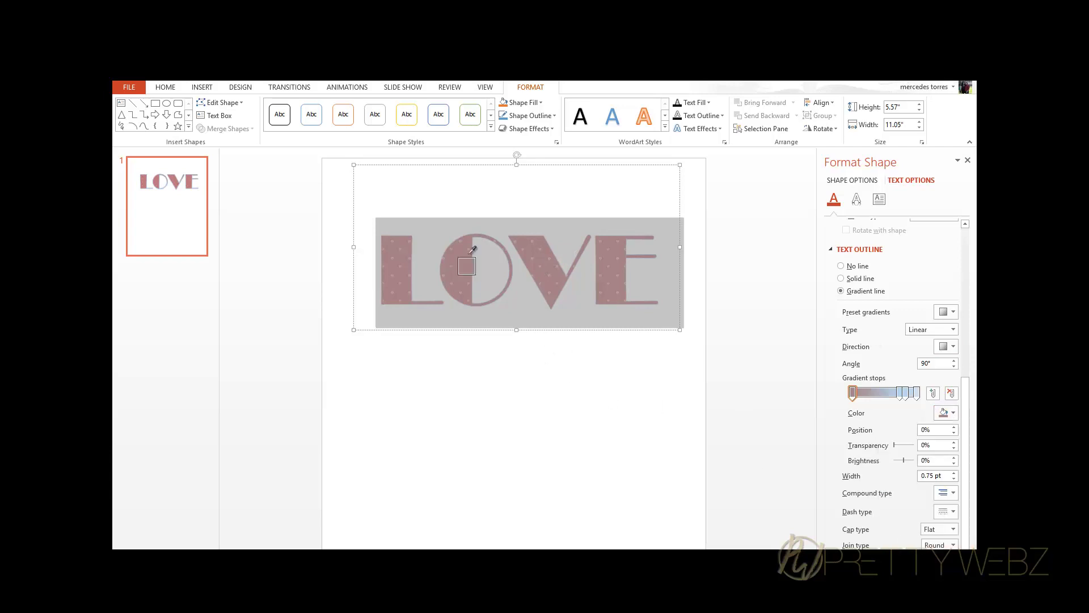
left_click(553, 257)
left_click(952, 412)
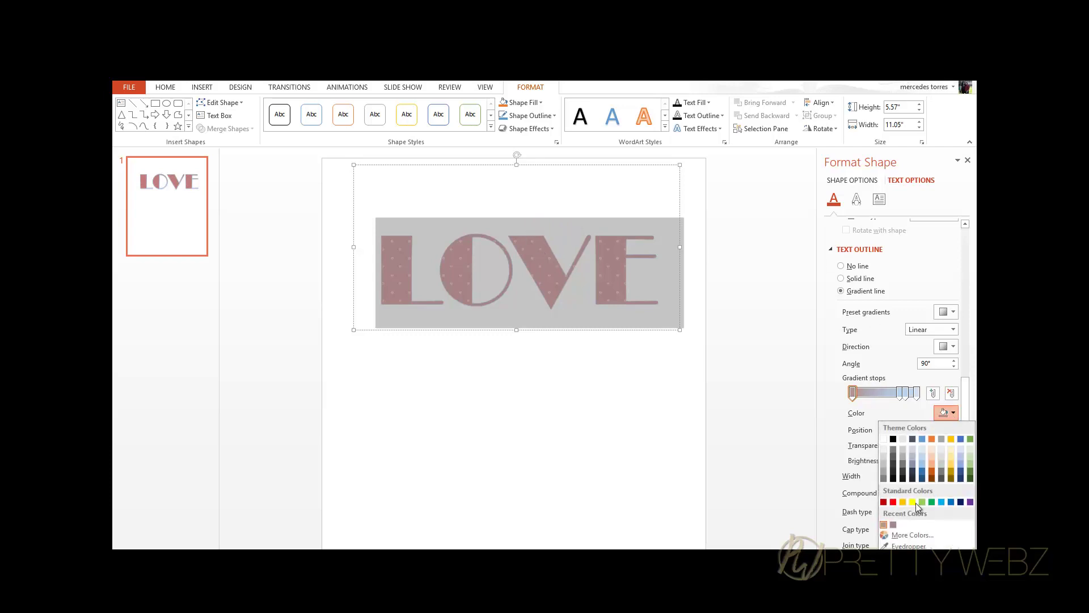
left_click(906, 546)
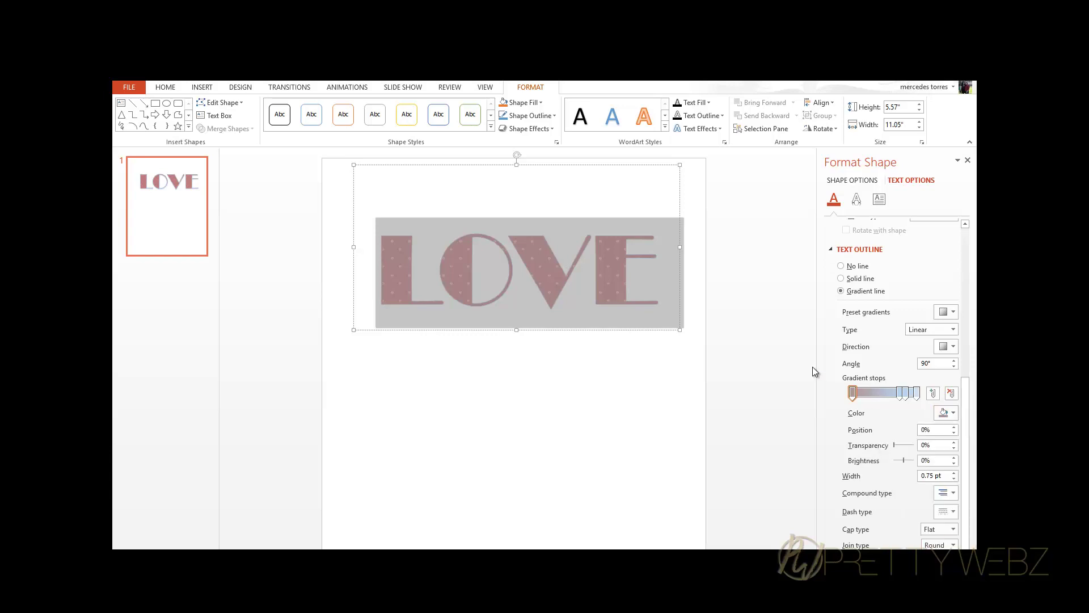
left_click(602, 291)
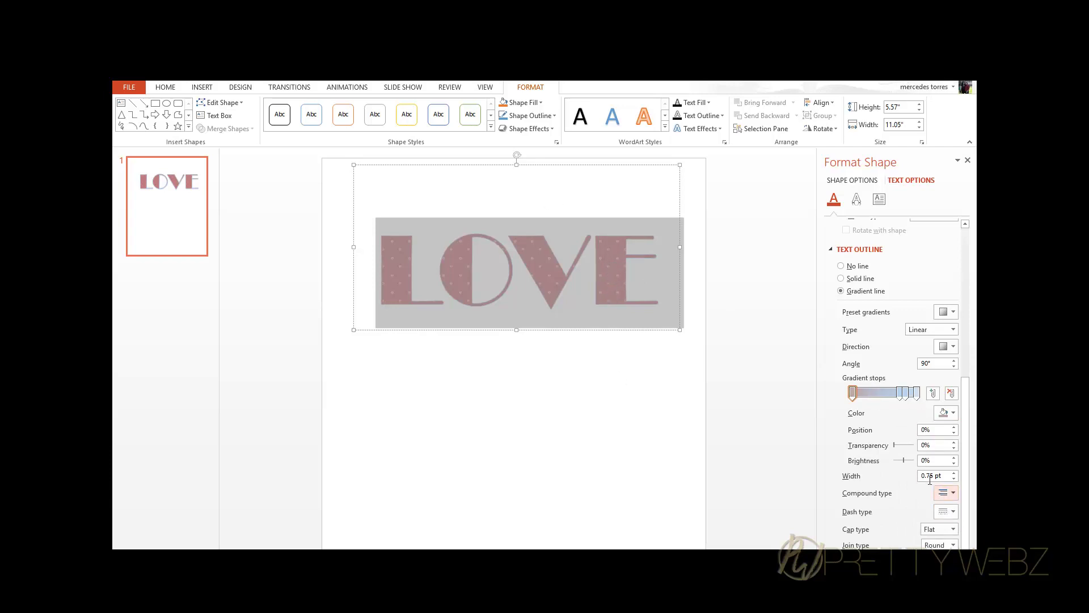
left_click(955, 414)
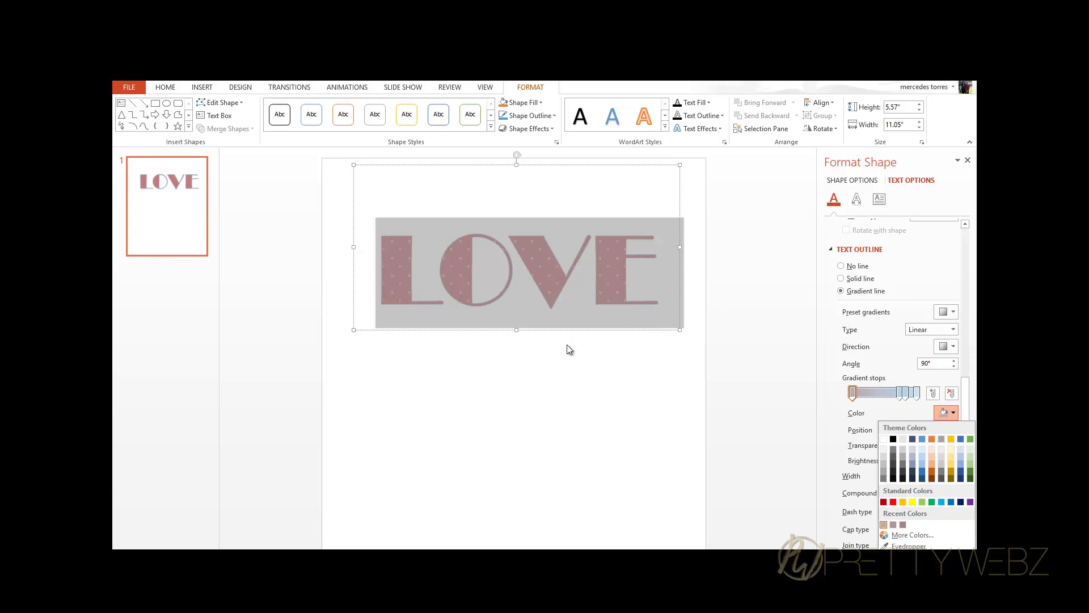
left_click(892, 404)
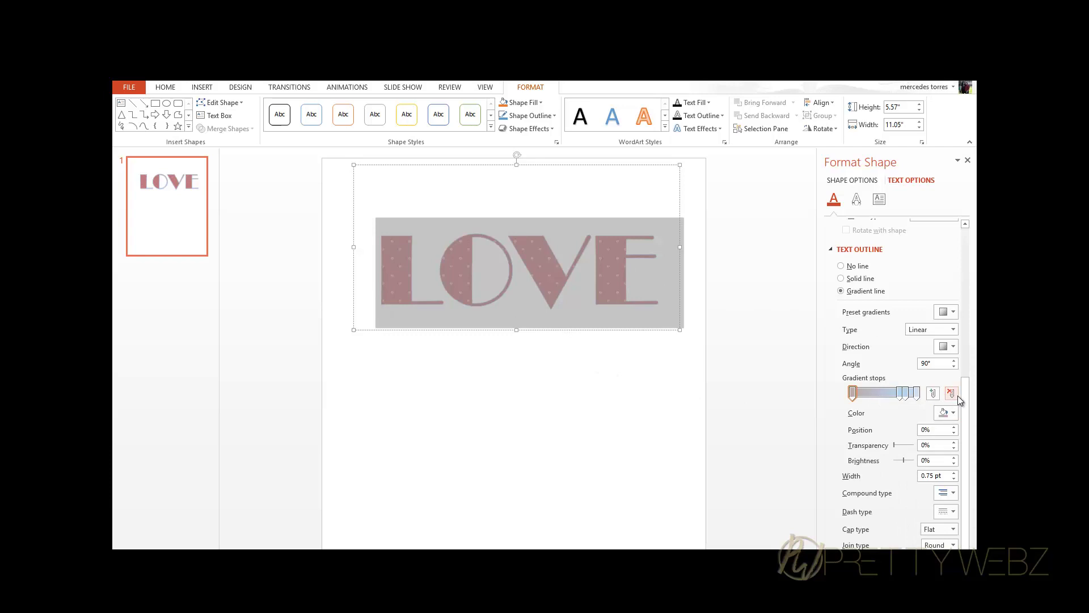
left_click(854, 396)
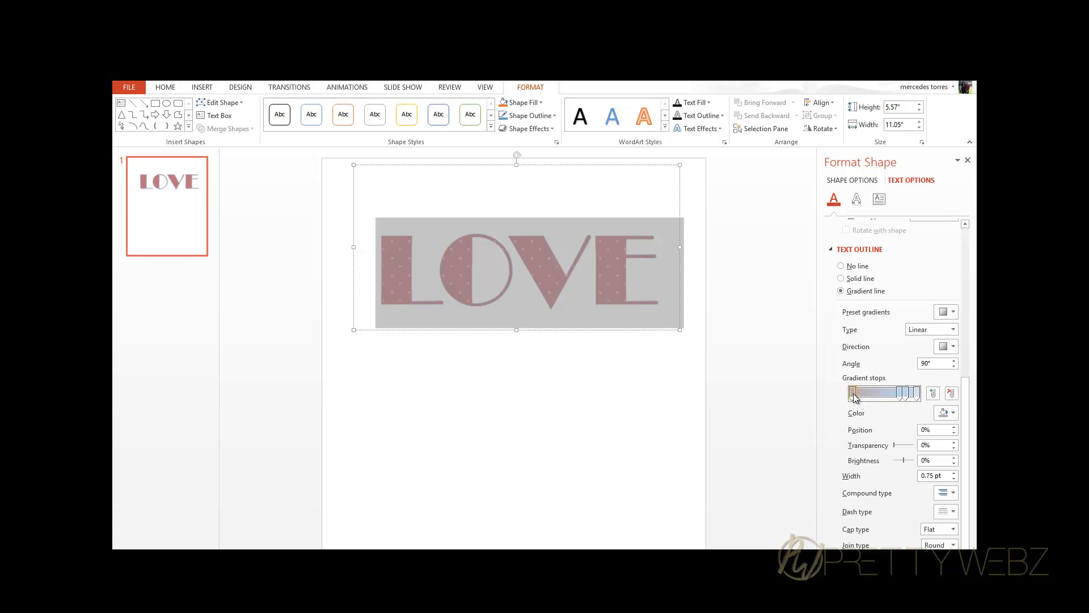
left_click(954, 413)
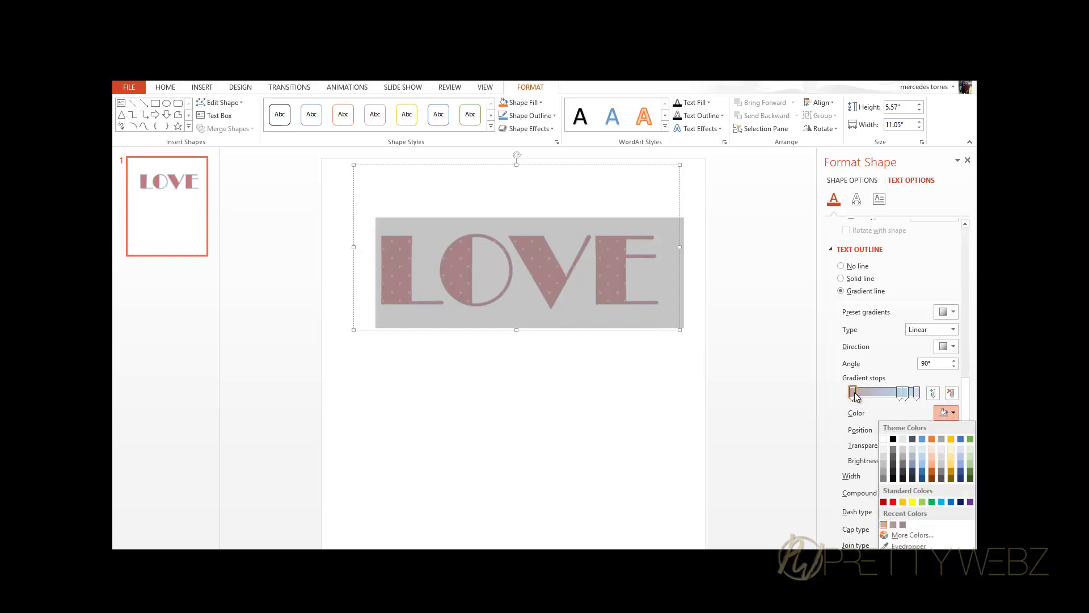
left_click(904, 535)
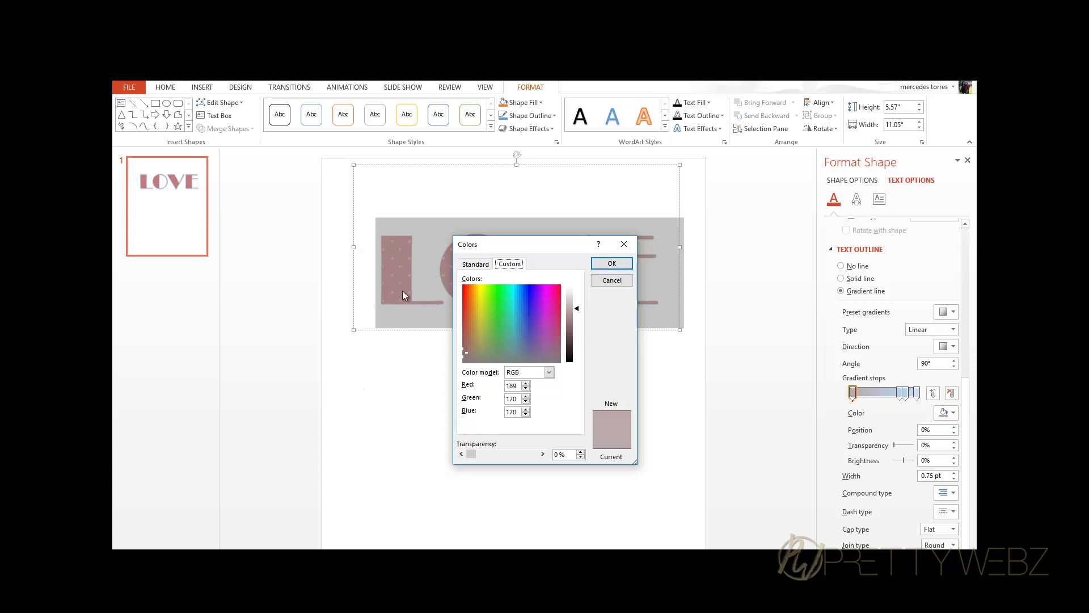
left_click(611, 281)
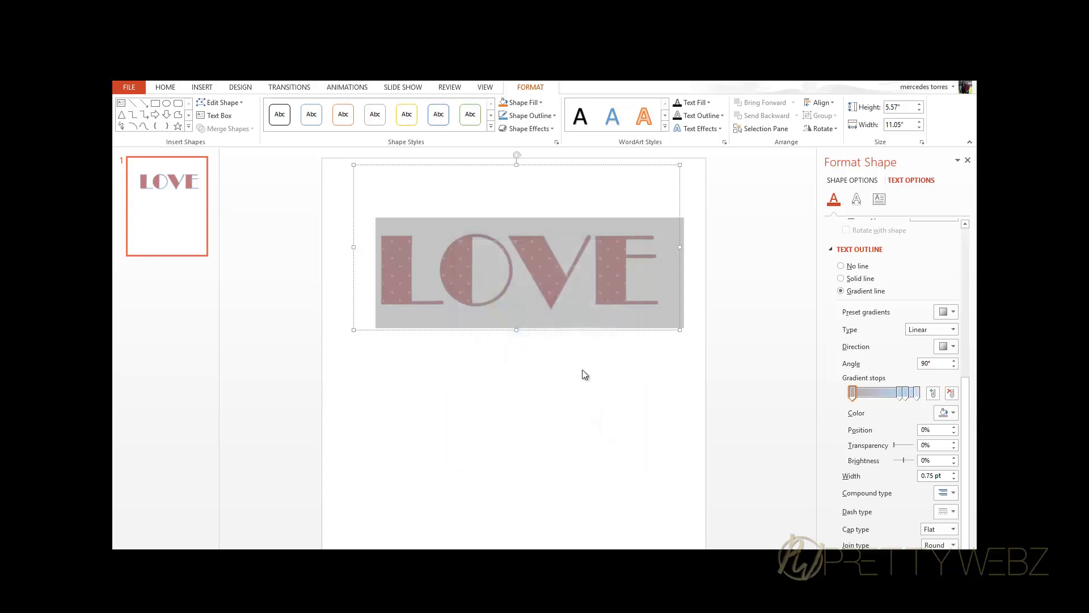
left_click(952, 413)
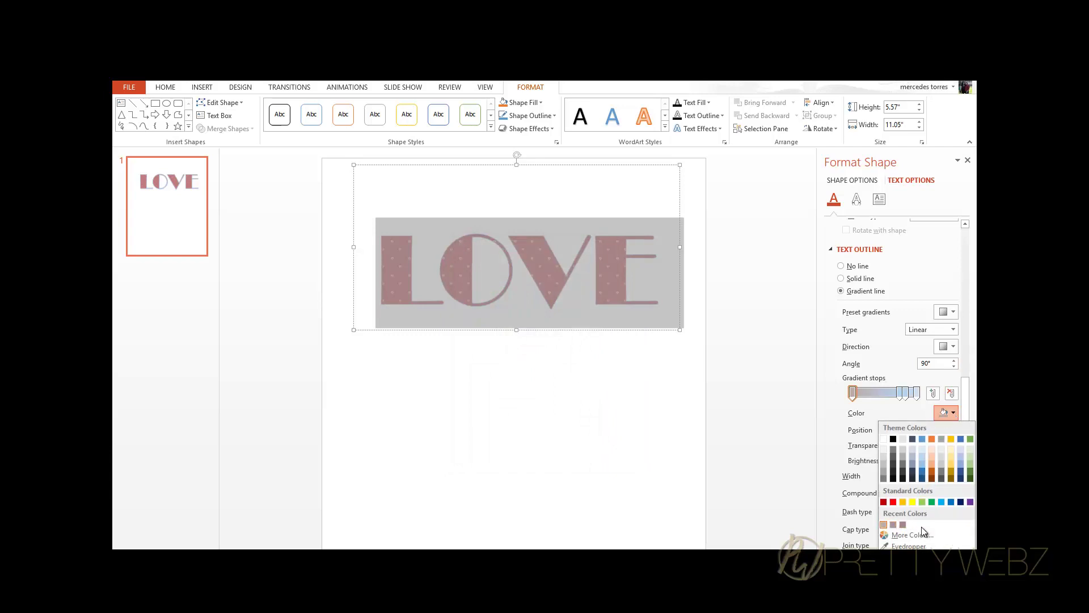
Recolor the outline's gradient stops at 74% and 83% with the recently sampled dusty pink shades
left_click(900, 393)
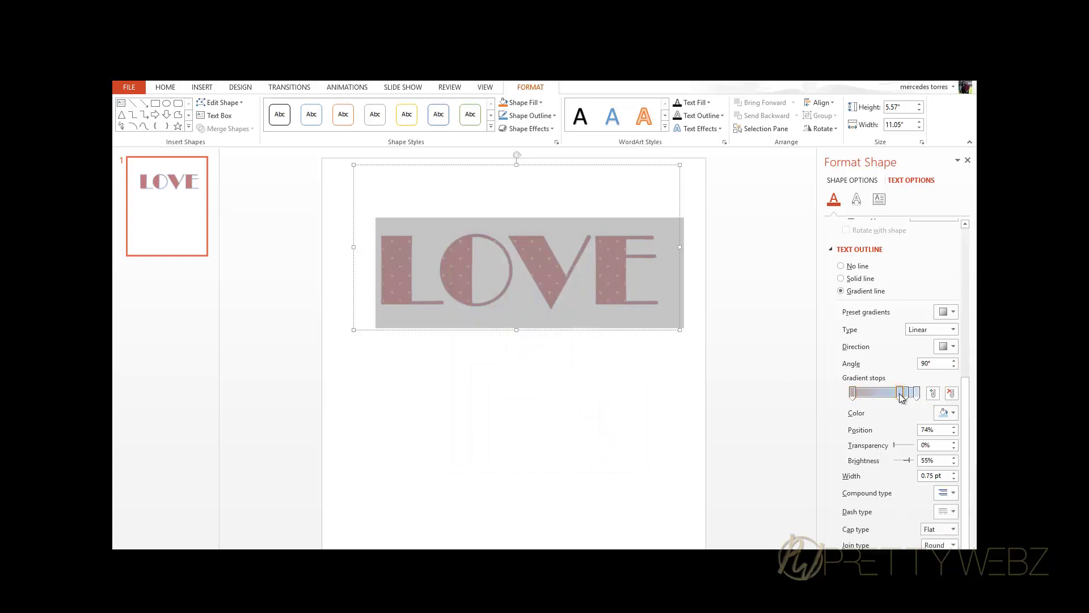
left_click(956, 413)
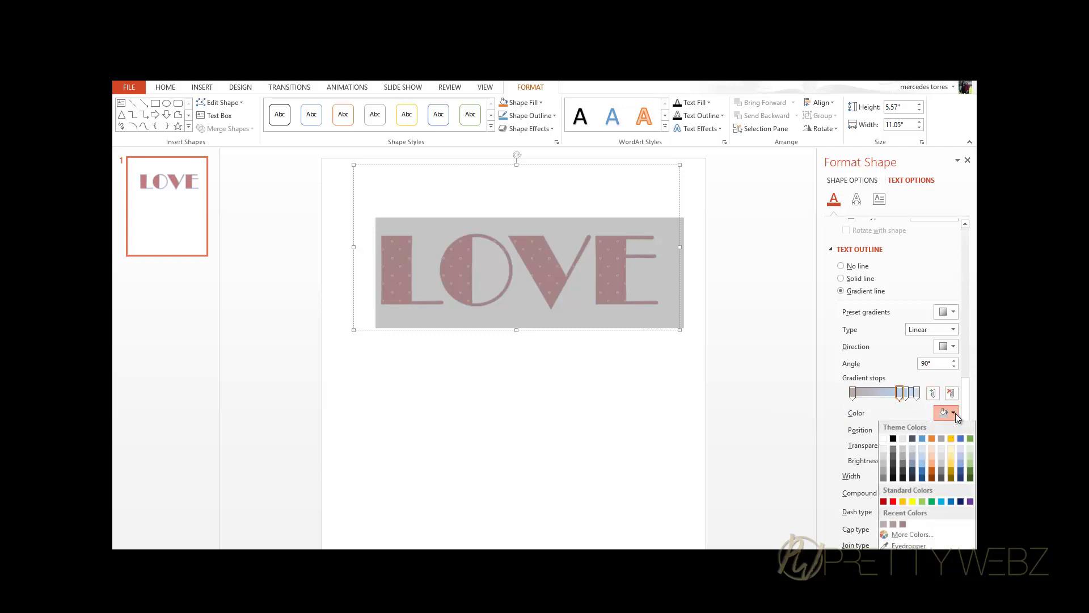
left_click(904, 525)
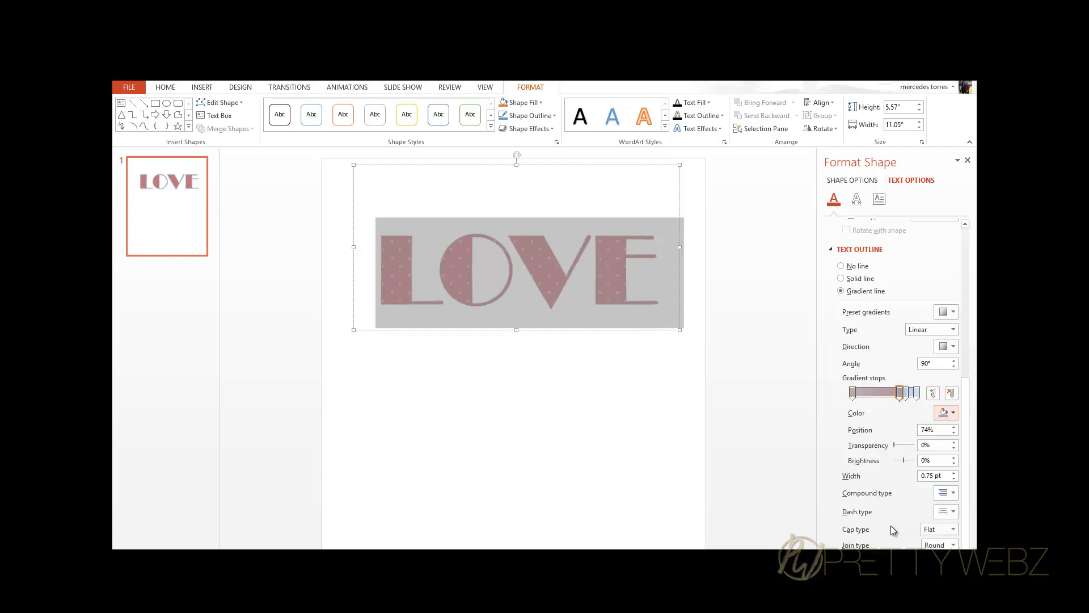
left_click(907, 392)
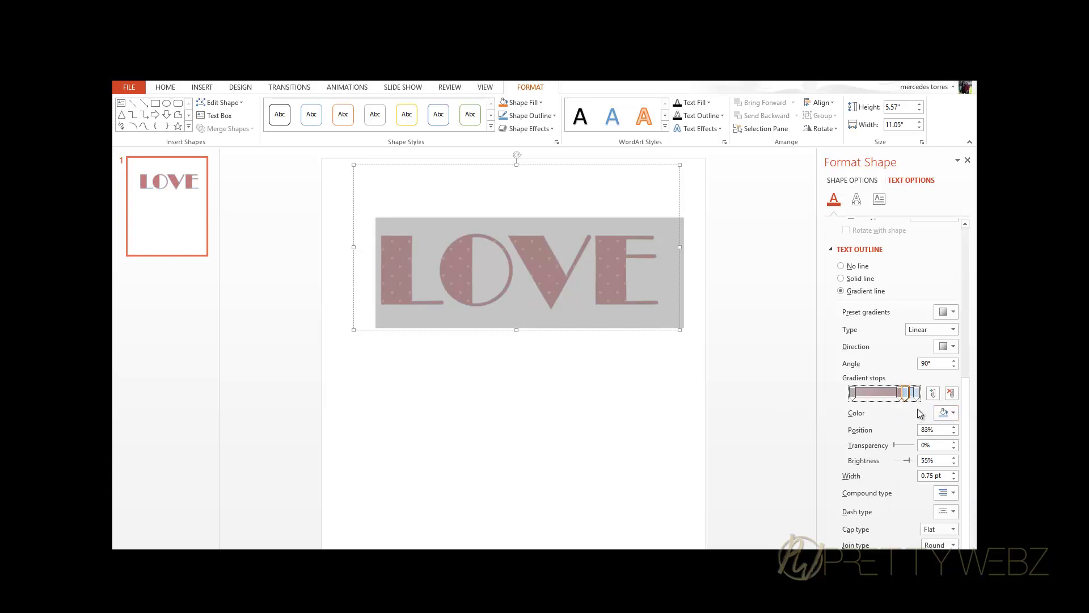
left_click(946, 413)
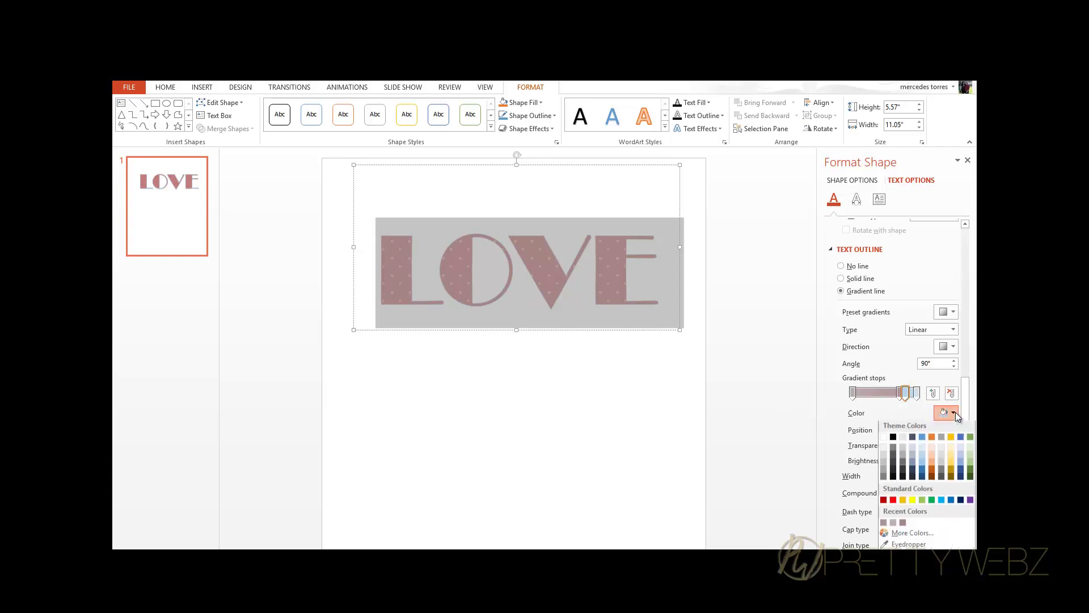
left_click(903, 525)
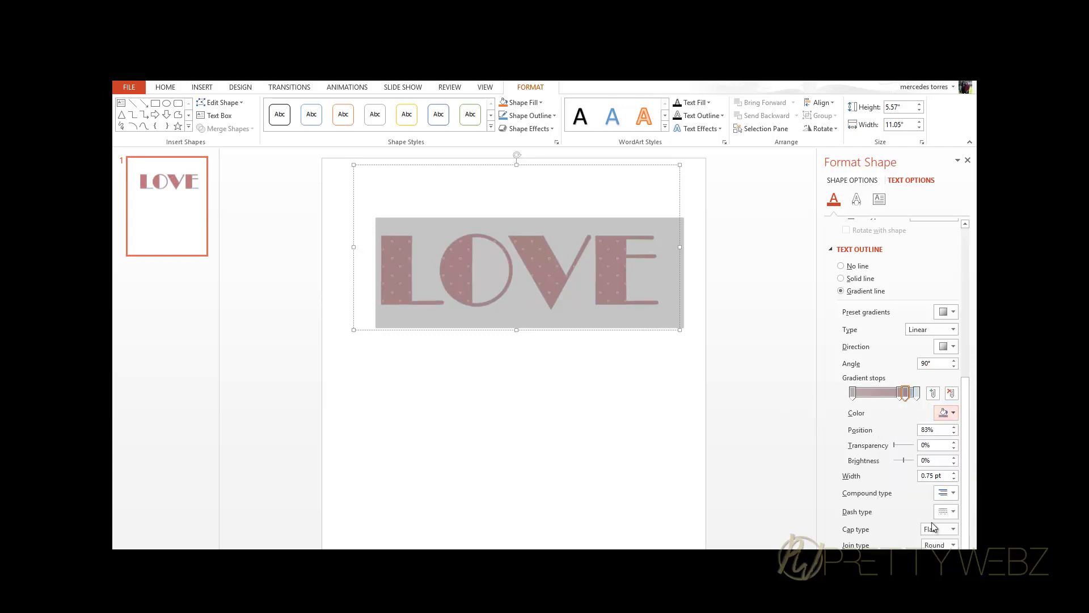
Move the outline's last light blue gradient stop to the 0% position and color it white
left_click(917, 394)
left_click_drag(919, 397, 851, 397)
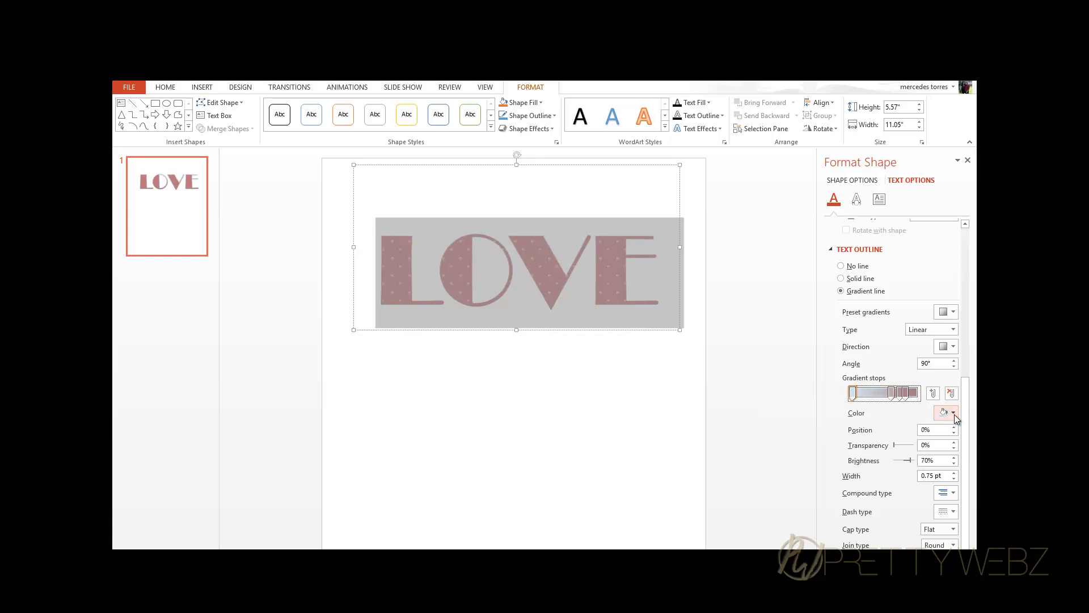
left_click(951, 413)
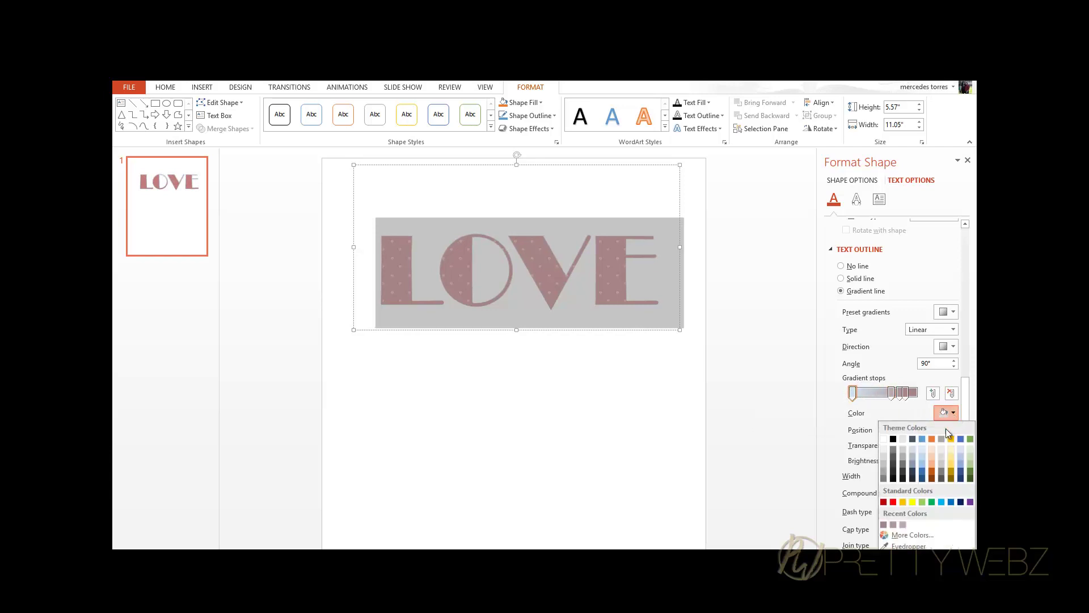
left_click(884, 445)
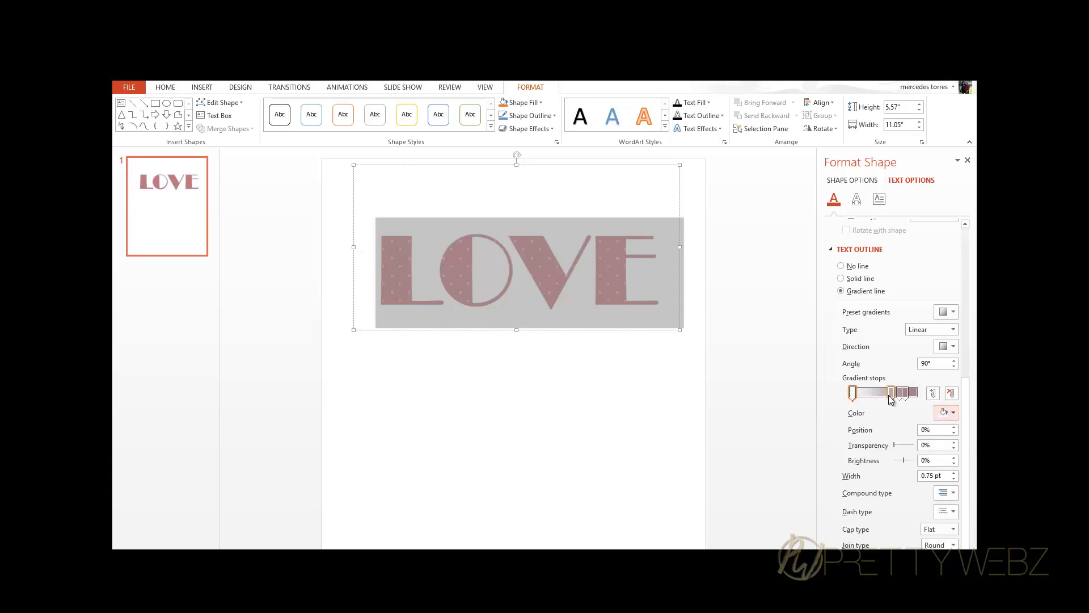
Spread out the outline's pink gradient stops, placing the one nearest the white stop at 26%, and deselect the text
mouse_move(890, 398)
left_mouse_down()
mouse_move(871, 397)
mouse_move(888, 398)
left_mouse_up()
left_click(917, 397)
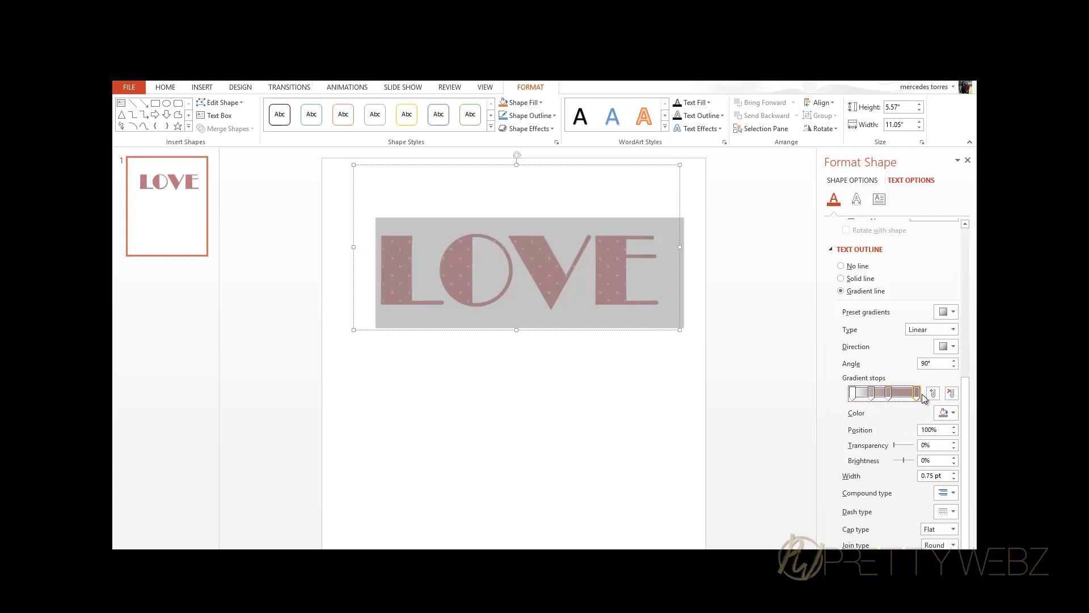
mouse_move(892, 397)
left_mouse_down()
mouse_move(901, 400)
mouse_move(871, 399)
left_mouse_up()
left_click(610, 409)
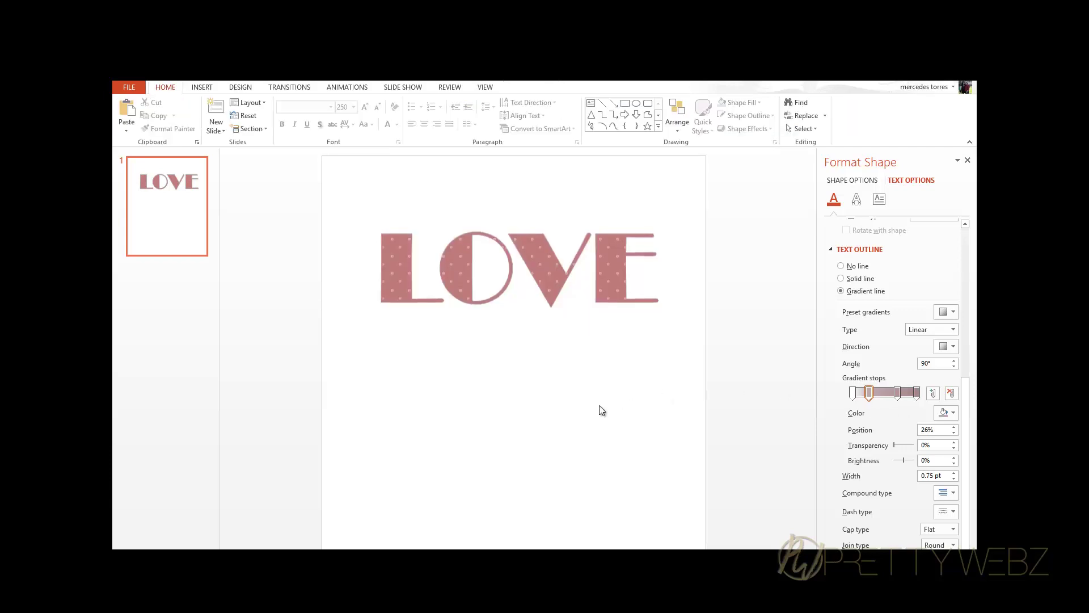
Reselect the whole word "LOVE", adjust its gradient outline's stops and line width, and deselect the text
left_click(644, 263)
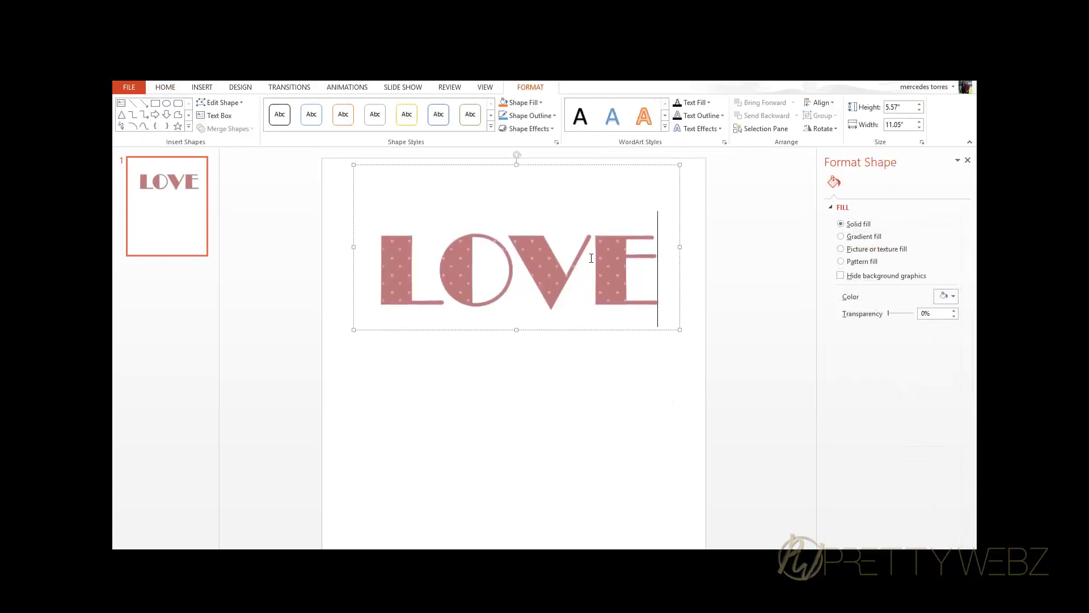
left_click_drag(404, 273, 400, 270)
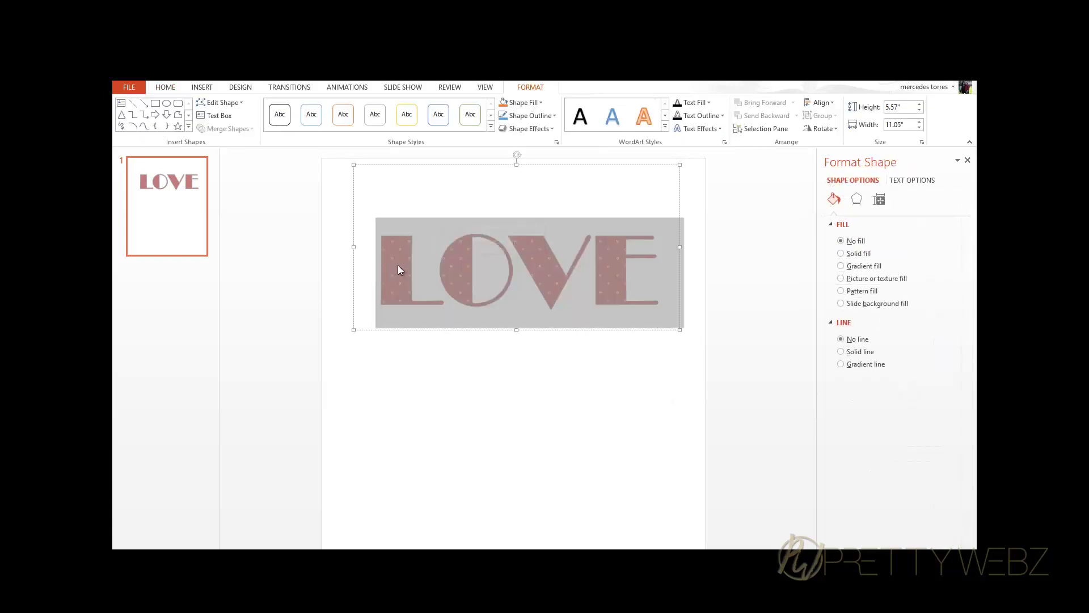
left_click(901, 180)
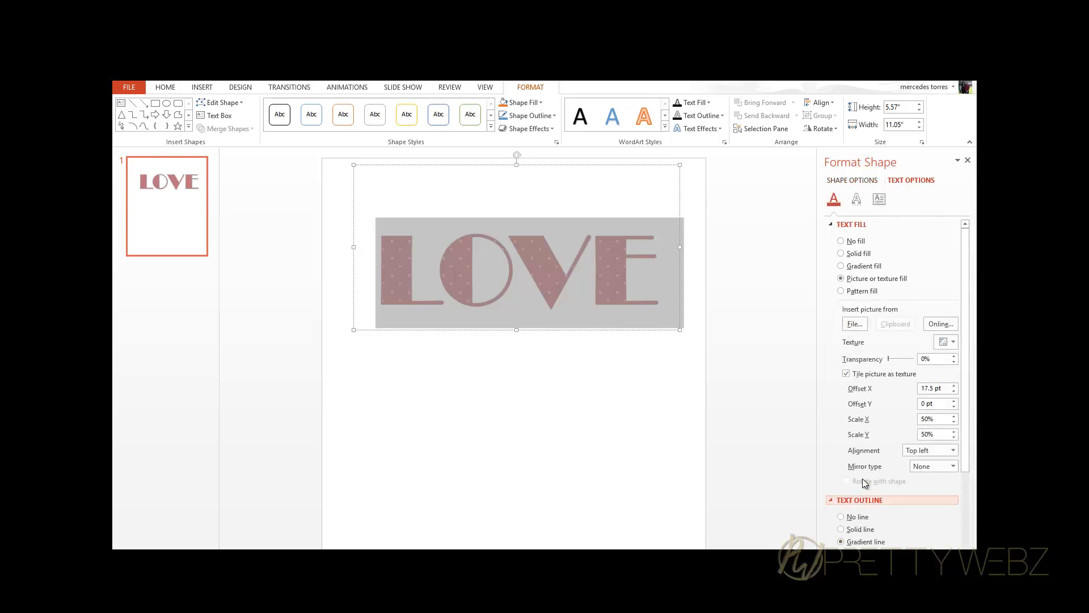
scroll(853, 425, "down", 4)
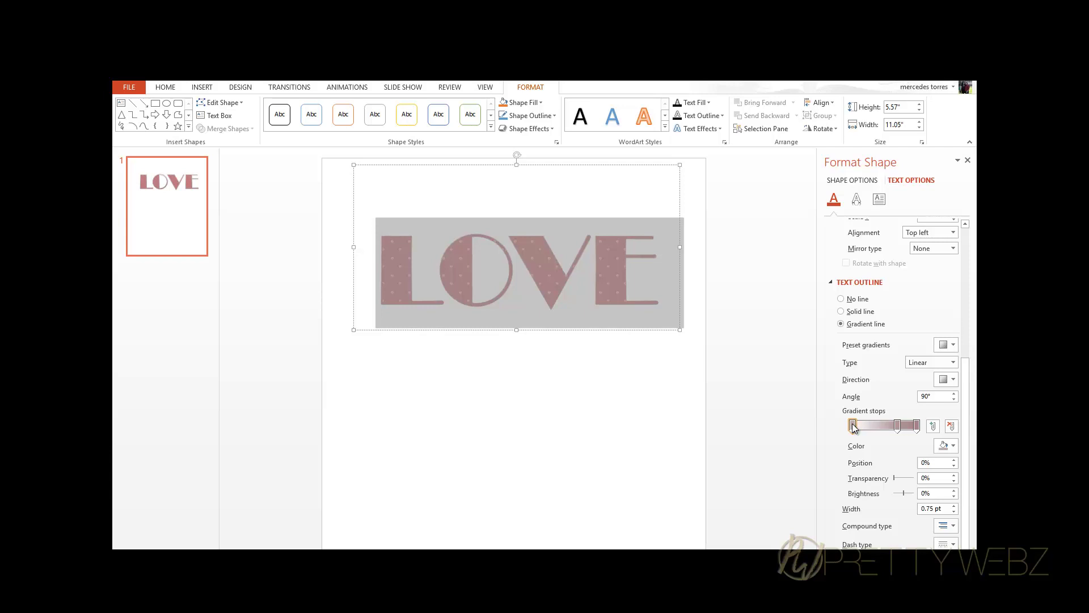
left_click(883, 425)
left_click_drag(944, 509, 906, 511)
left_click(624, 456)
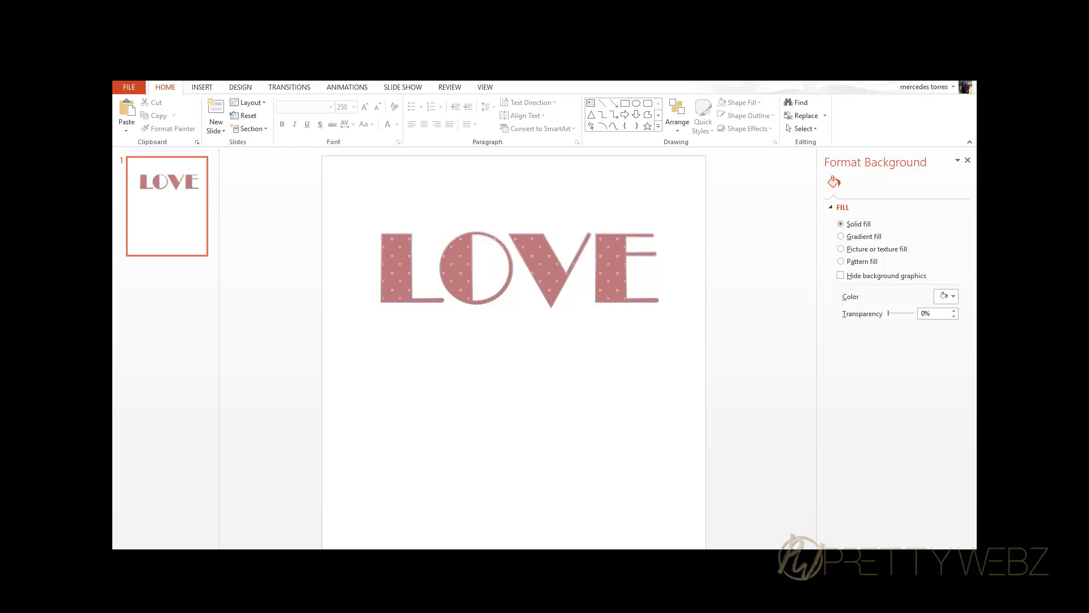
scroll(514, 340, "up", 4, "ctrl")
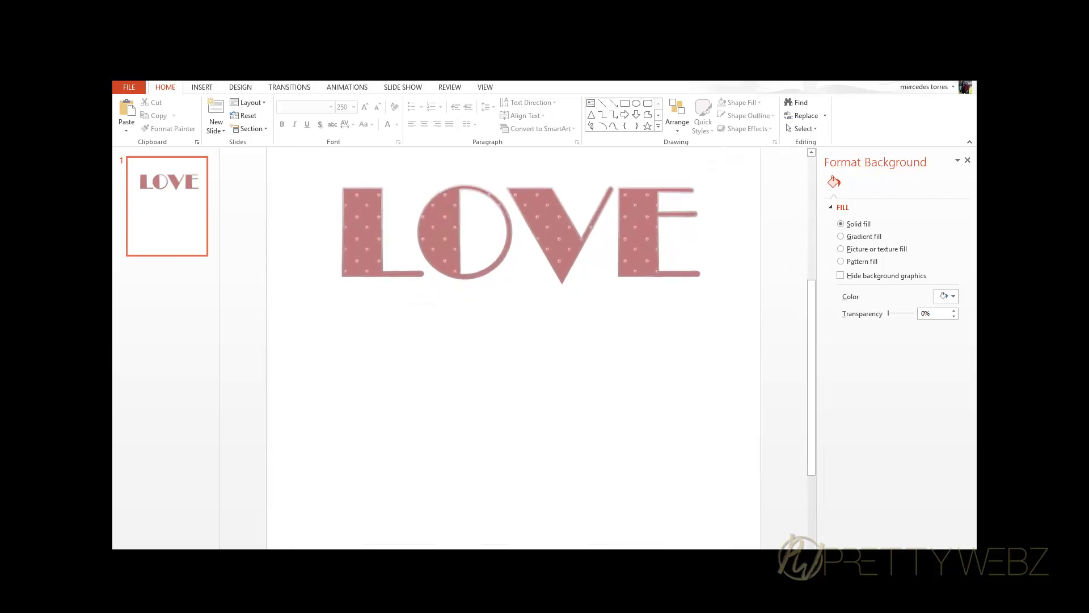
scroll(522, 204, "up", 2, "ctrl")
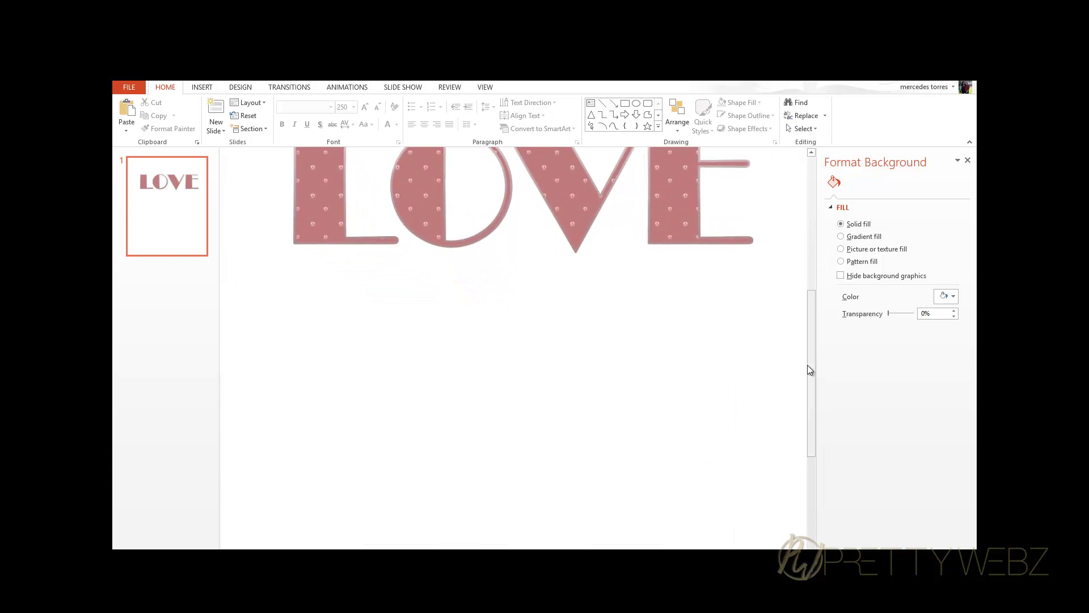
Change the outline of the whole word "LOVE" to a solid line, deselect the text and close the formatting pane
left_click_drag(809, 366, 806, 286)
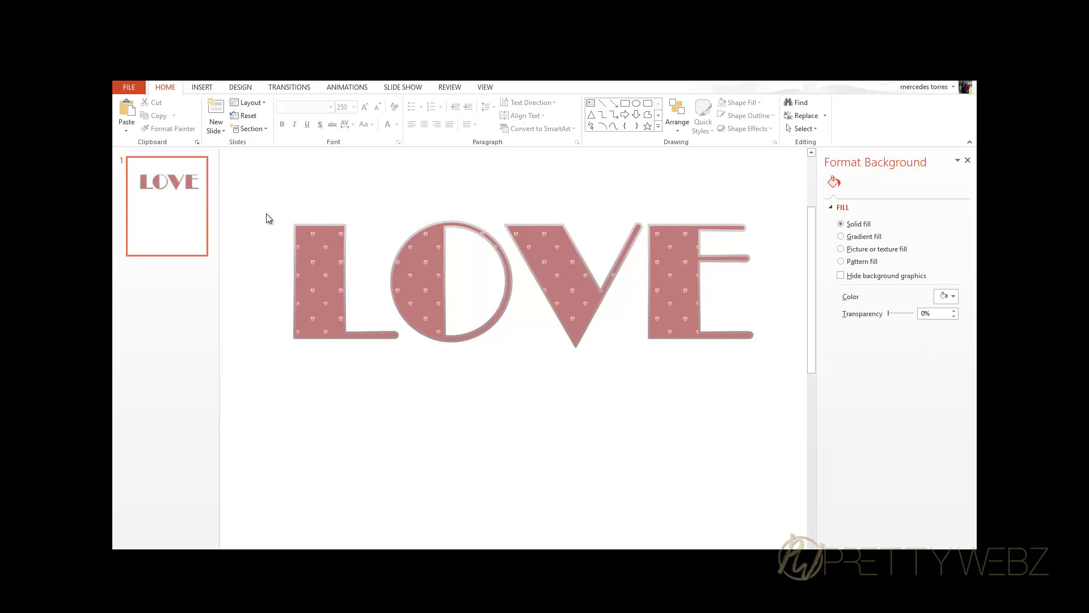
left_click(298, 238)
left_click_drag(298, 238, 746, 250)
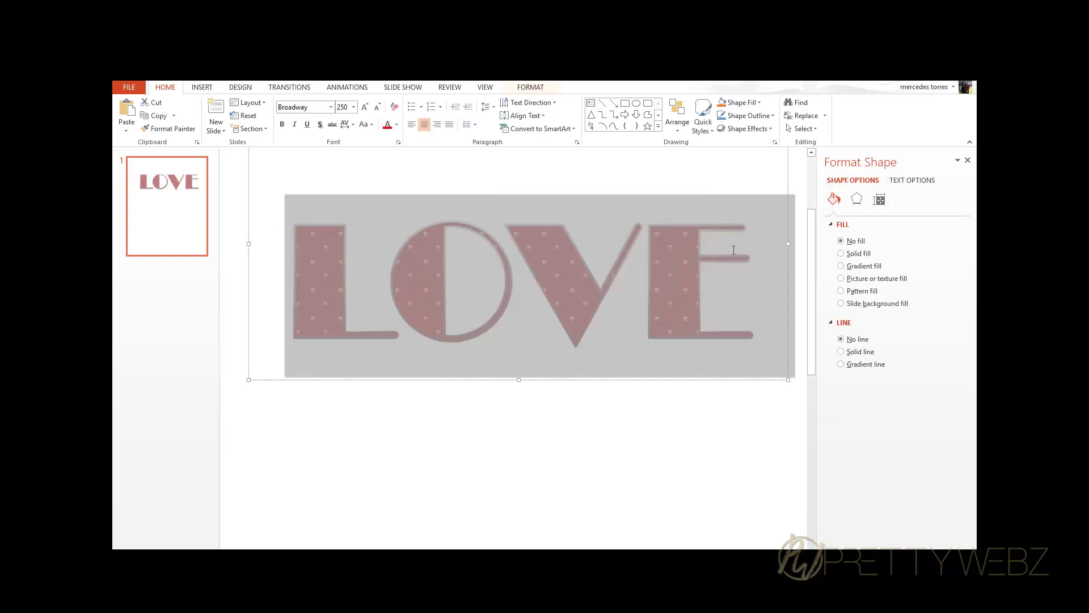
left_click(915, 180)
left_click(841, 529)
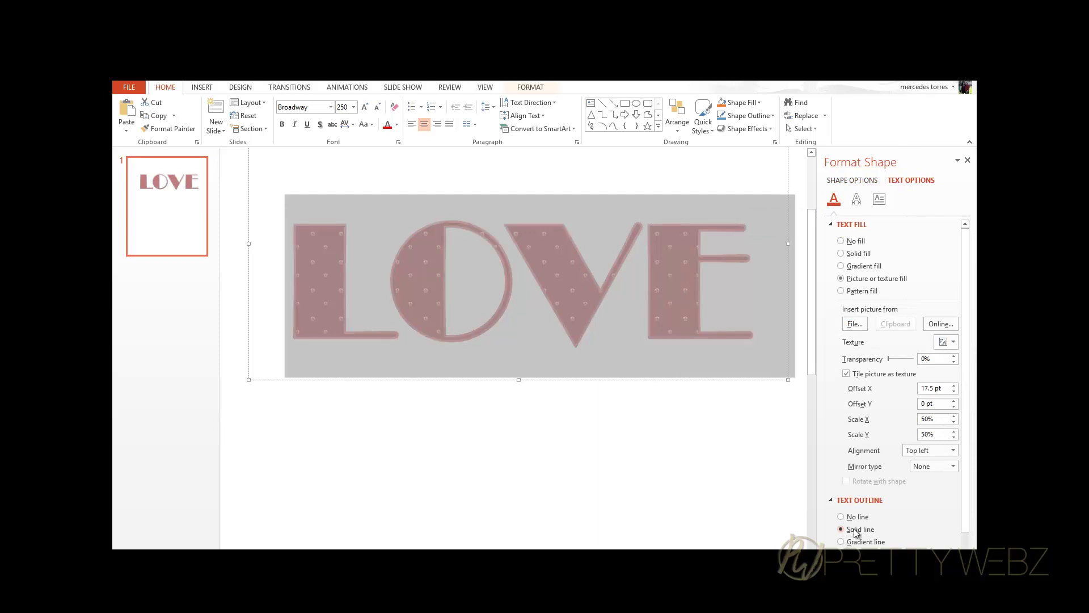
left_click(614, 470)
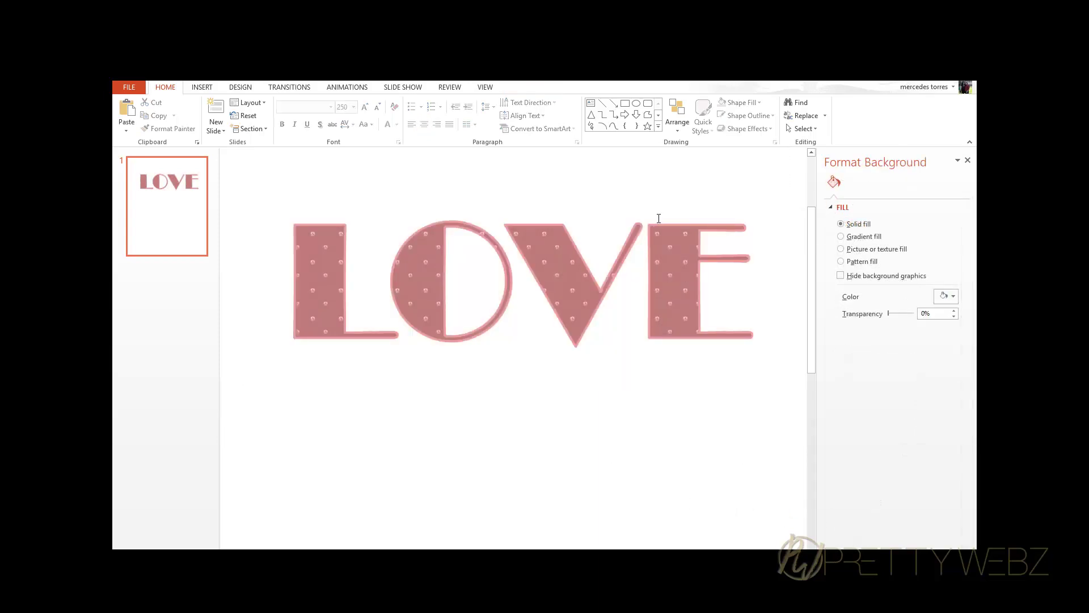
left_click(968, 160)
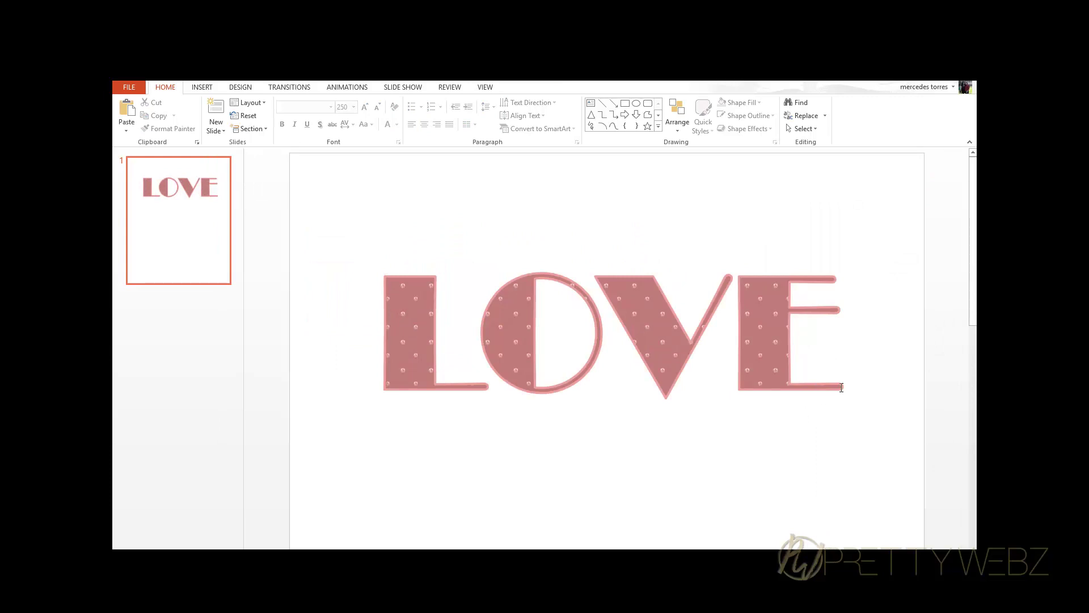
Copy the whole word "LOVE" and paste three copies of it below the original
left_click_drag(843, 391, 502, 388)
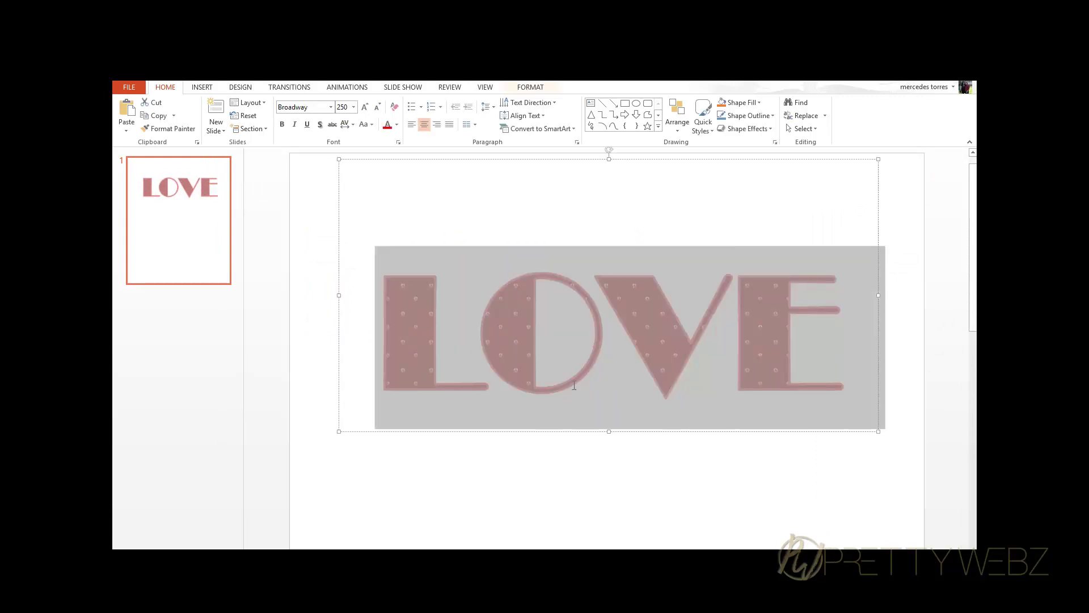
right_click(480, 364)
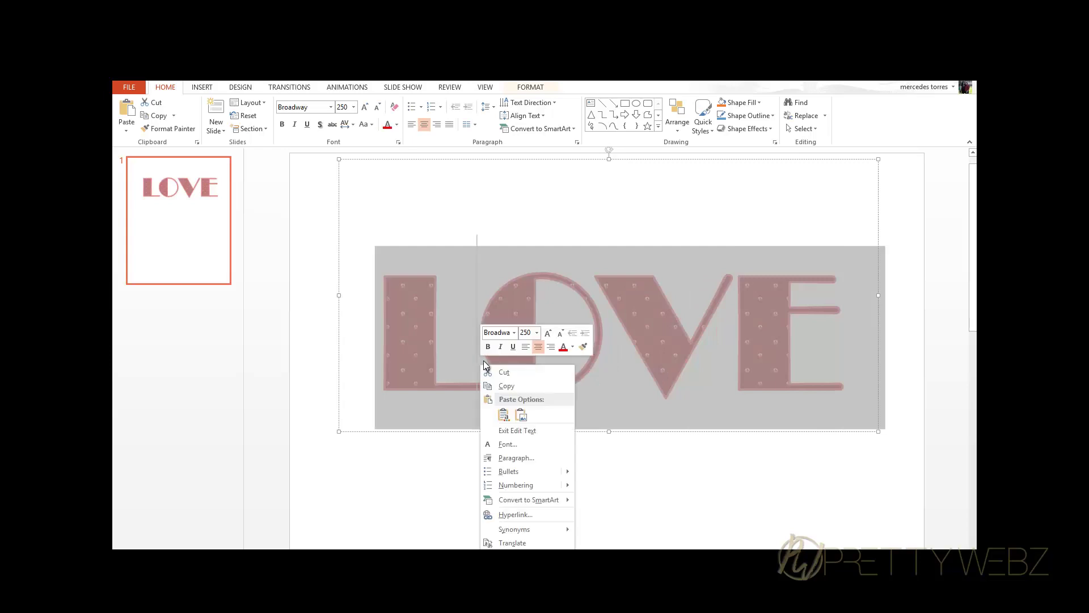
left_click(509, 385)
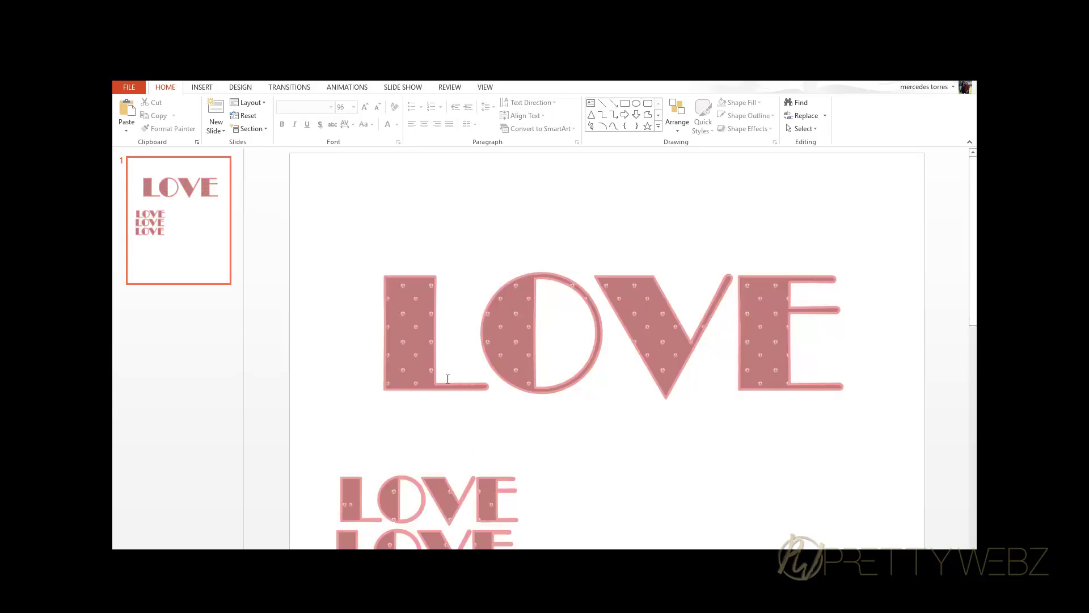
Move the original "LOVE" up to the slide's top edge and place the first small copy directly beneath it
left_click(447, 379)
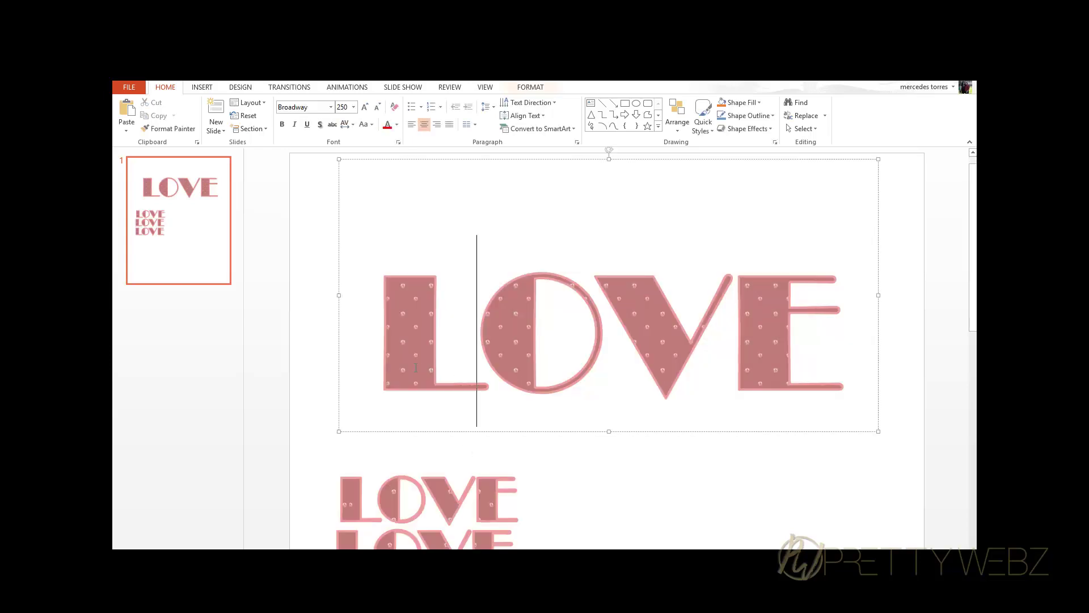
left_click_drag(443, 433, 445, 333)
left_click(433, 493)
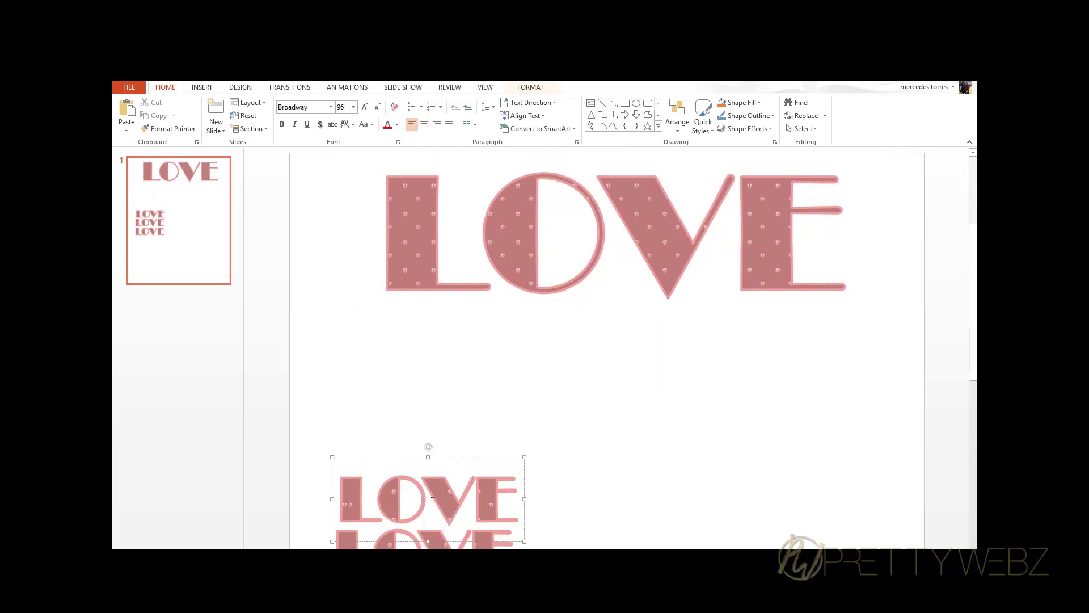
left_click_drag(444, 542, 489, 411)
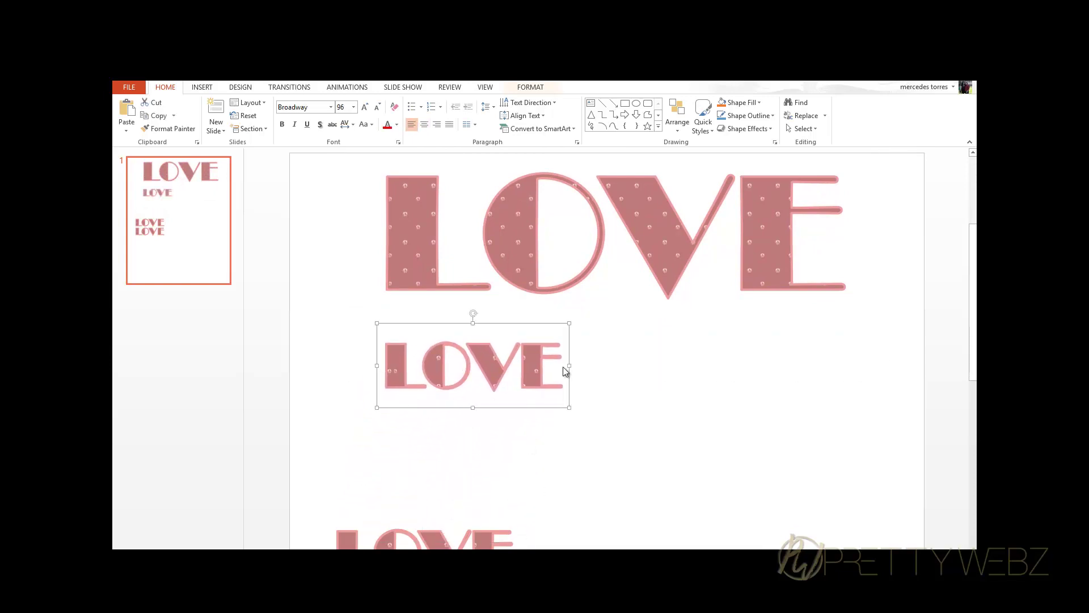
Set the first copy's font size to 250 and move it close beneath the original word
left_click_drag(384, 363, 551, 359)
left_click(346, 106)
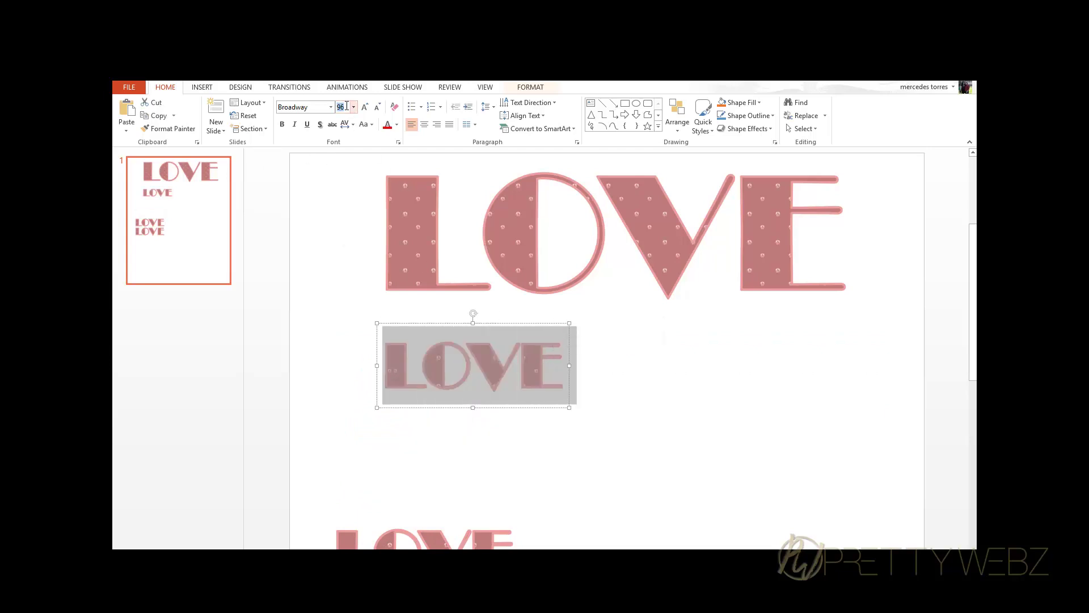
type("250")
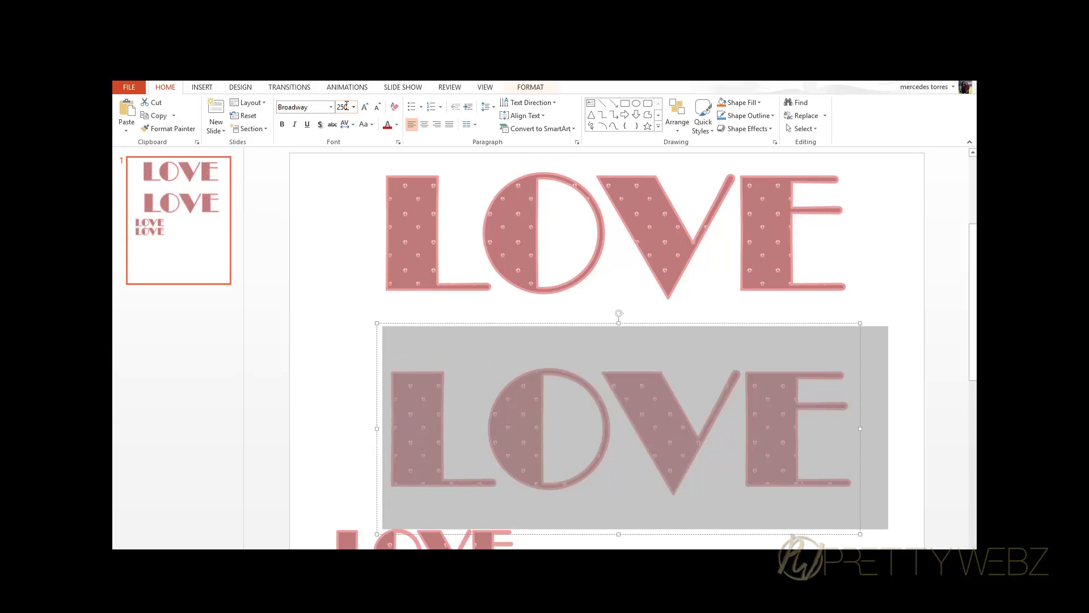
left_click(586, 535)
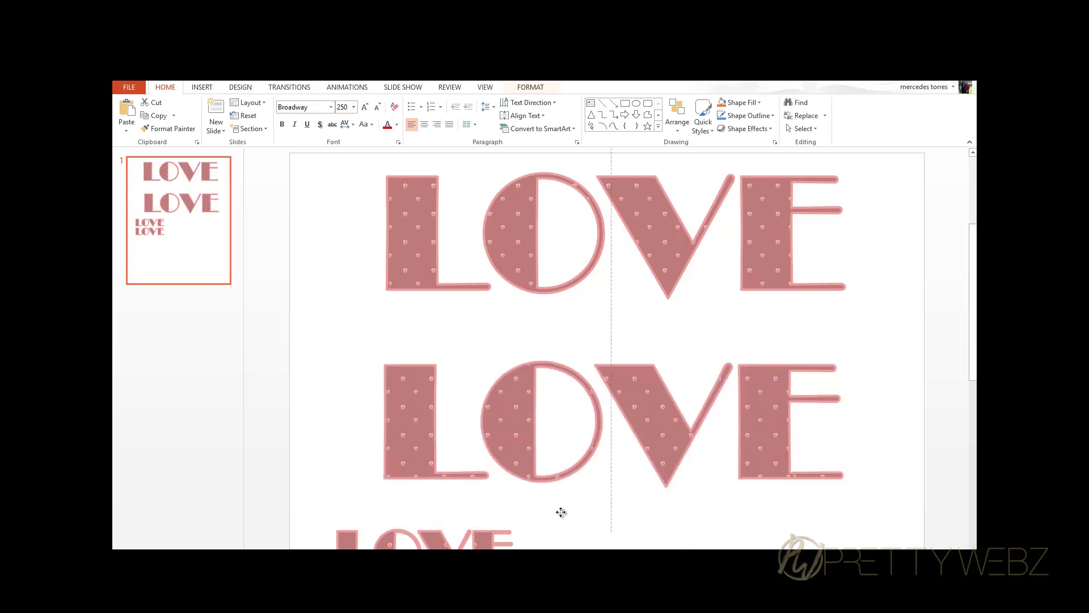
Fill the second "LOVE" text with the picture 800x800Rose-Gold-Diag-stripe-Gray from the computer's files
left_click(424, 385)
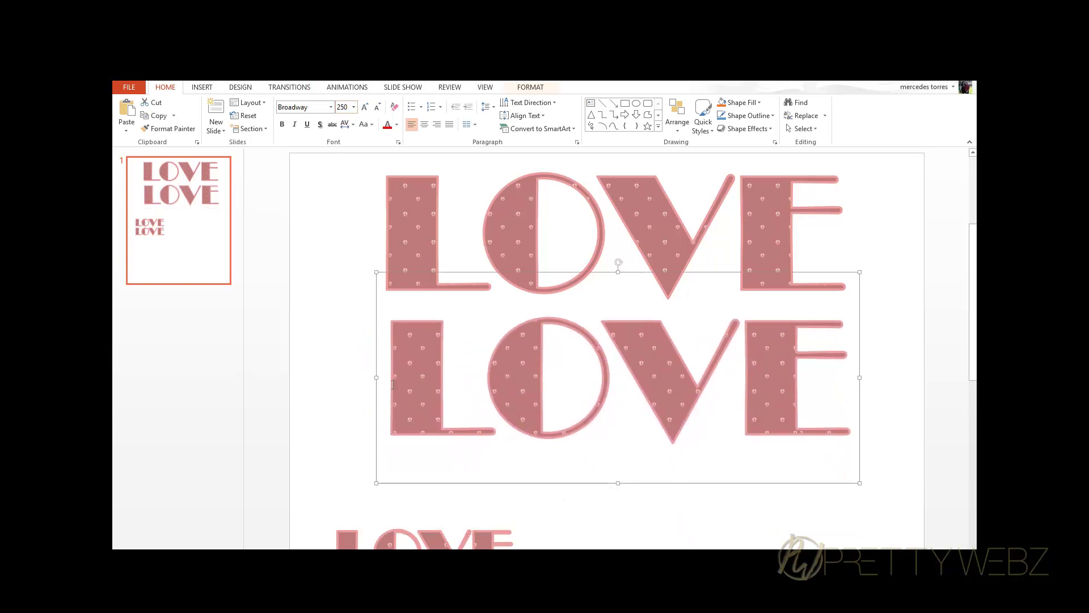
left_click_drag(424, 384, 757, 374)
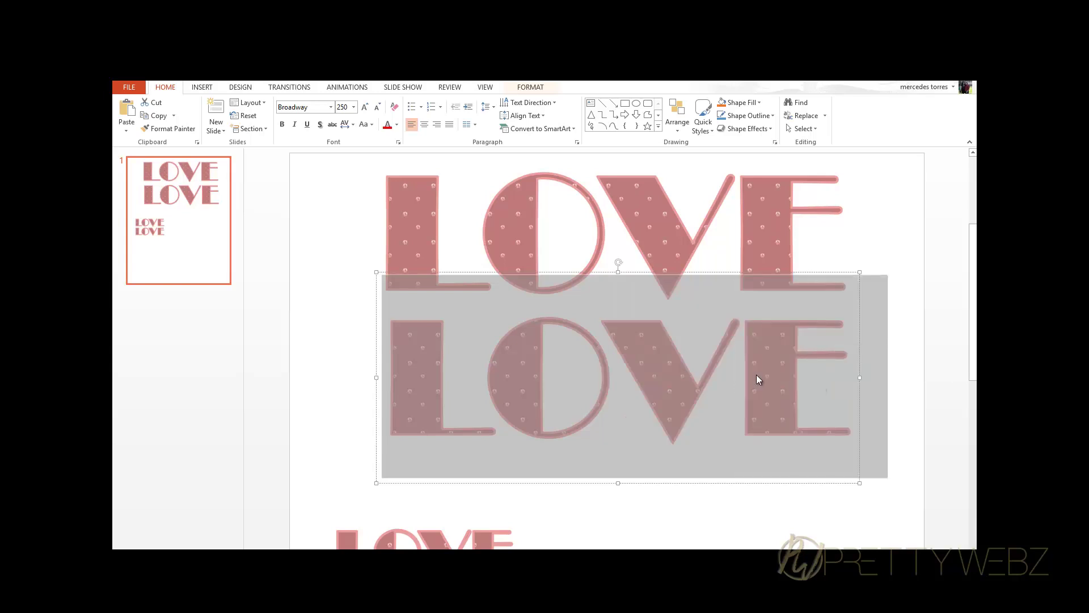
left_click(528, 86)
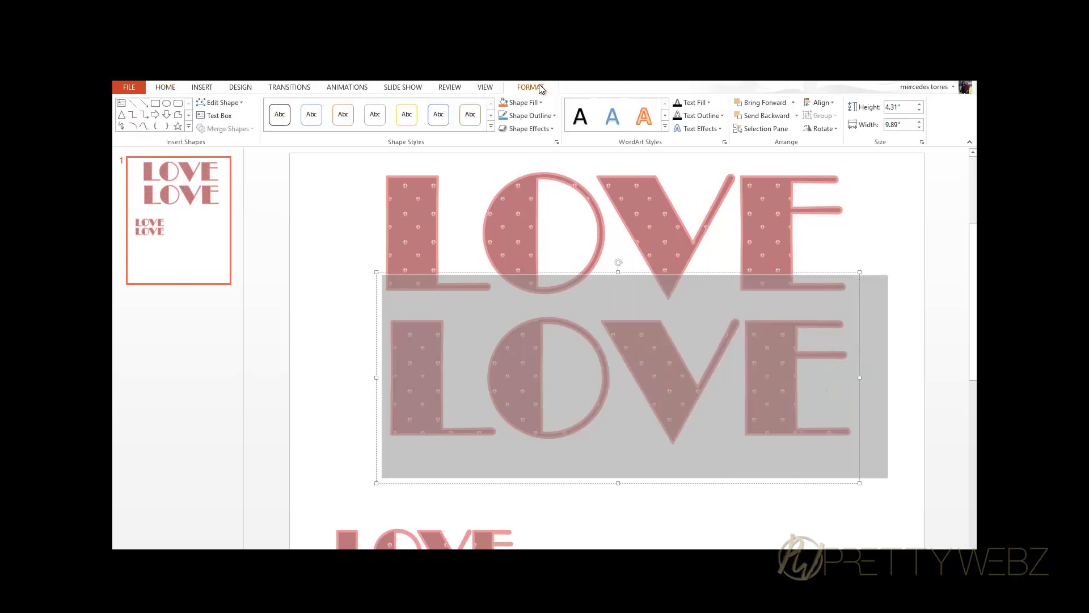
left_click(699, 103)
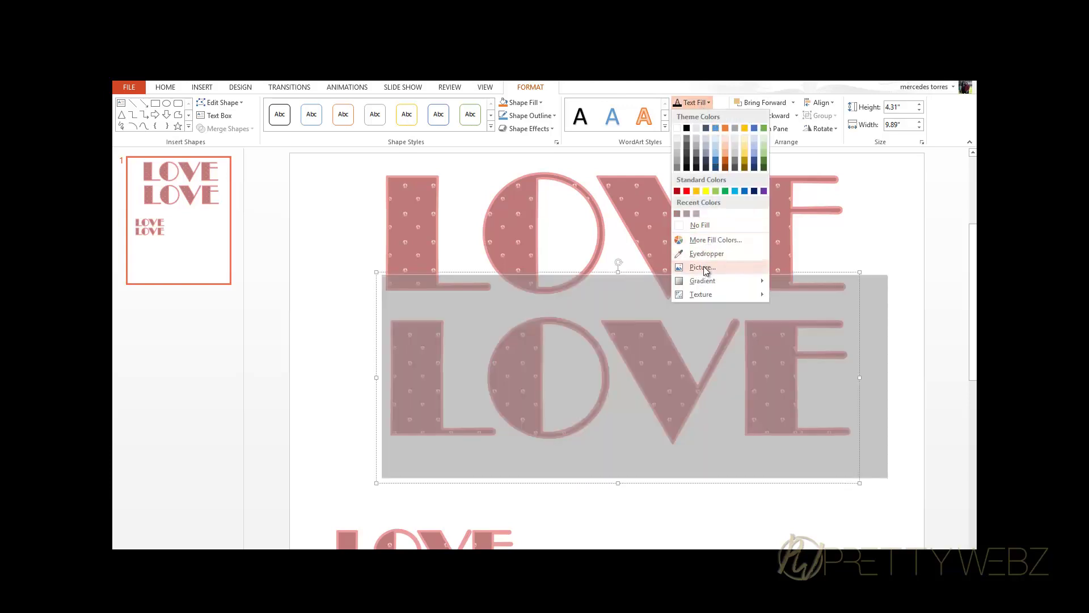
left_click(703, 267)
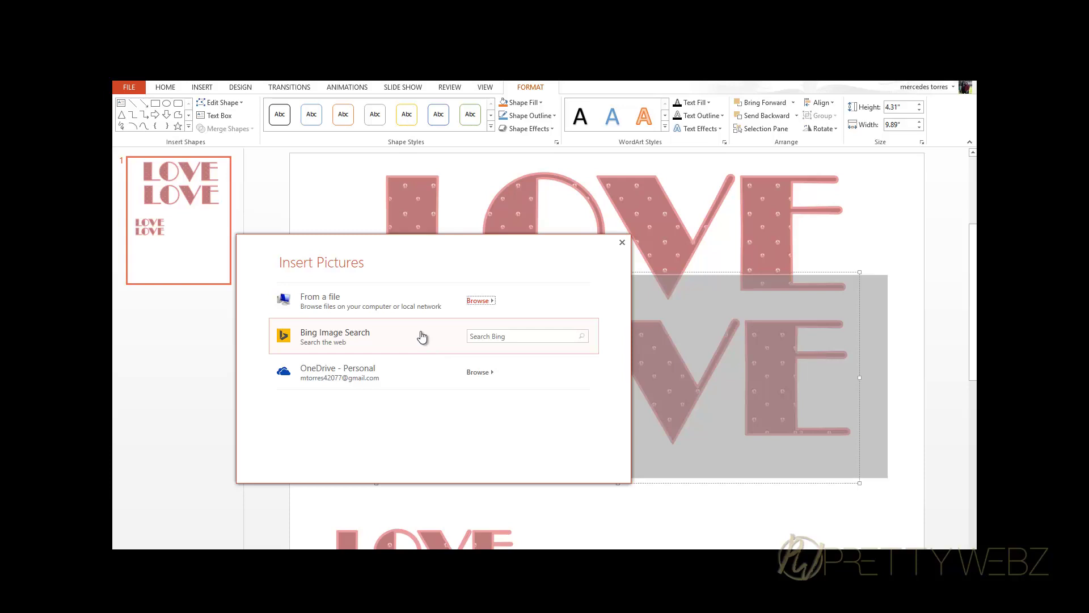
left_click(367, 305)
left_click(352, 244)
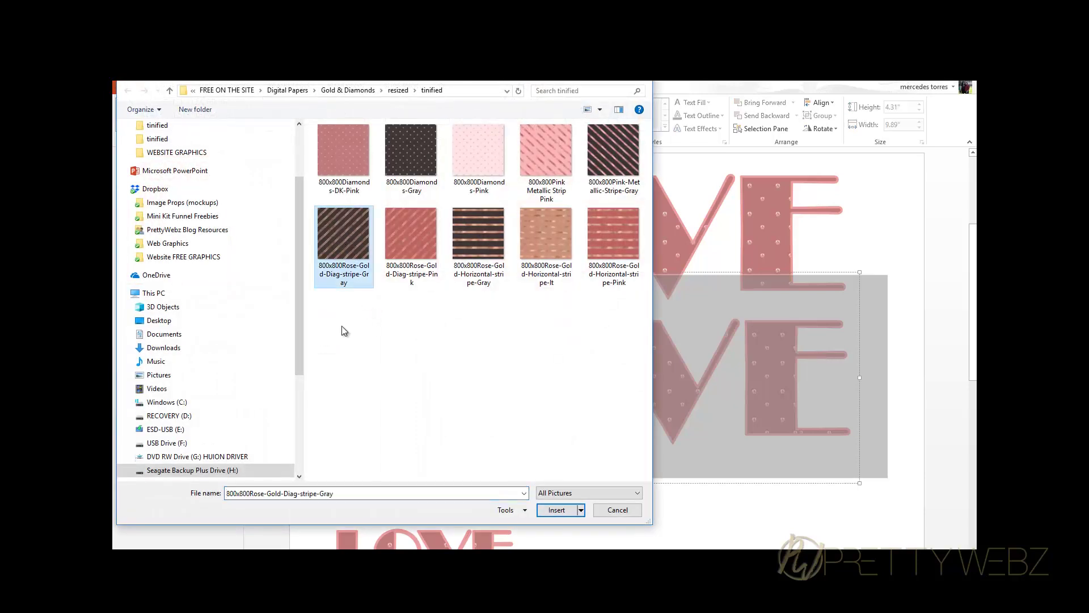
left_click(555, 510)
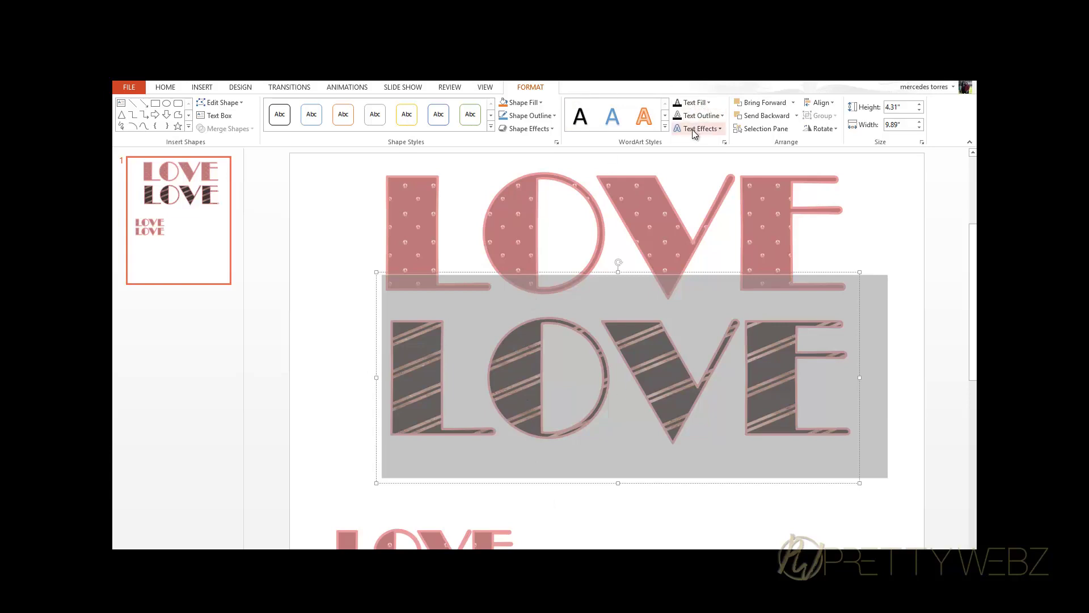
Tile the striped picture as a texture in the second "LOVE" and deselect the text
left_click(725, 143)
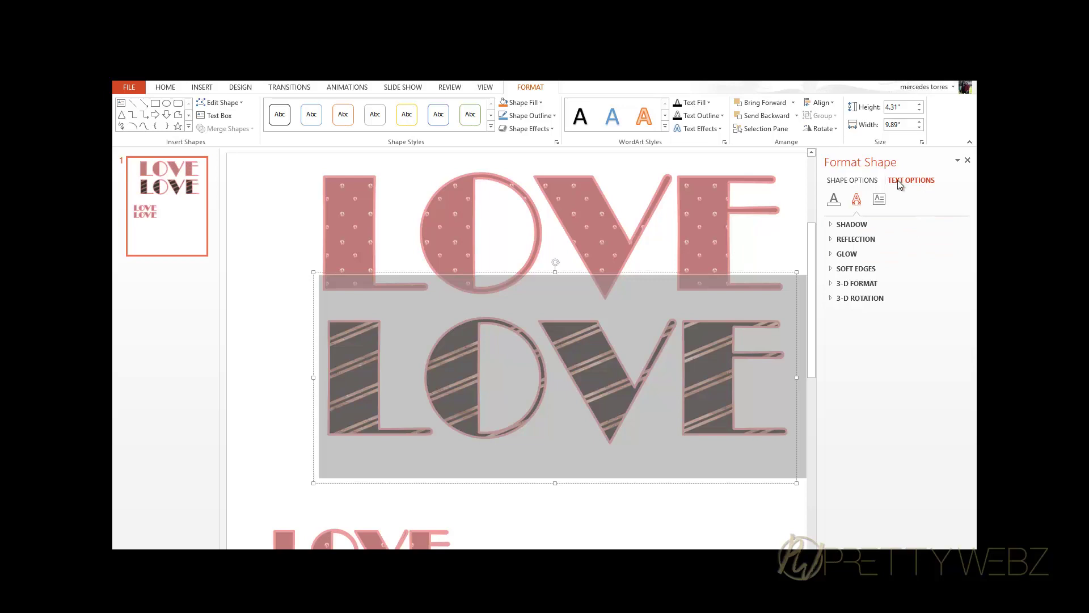
left_click(834, 199)
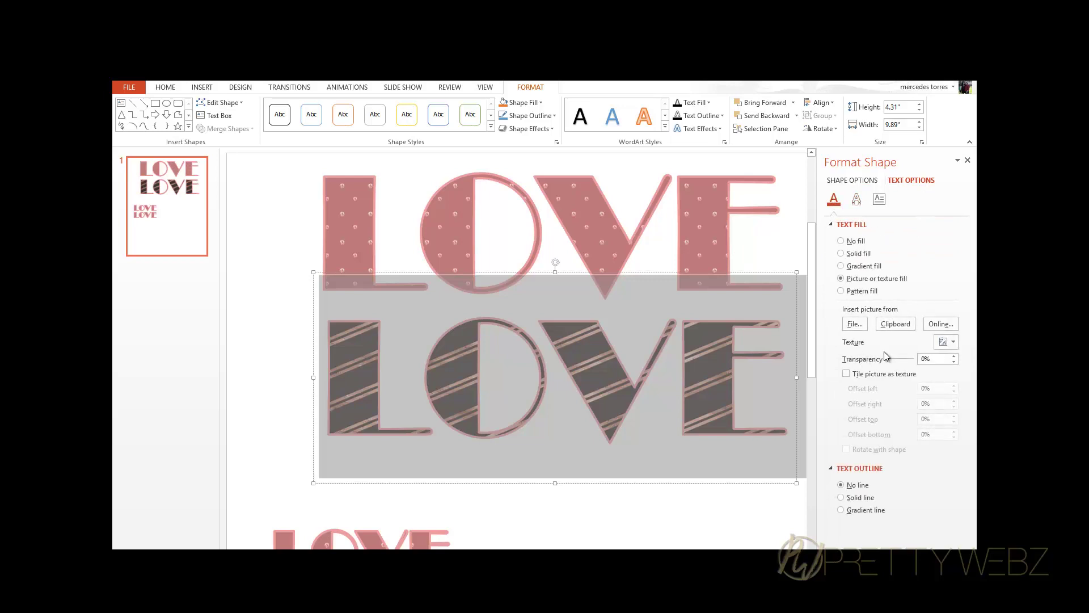
left_click(846, 373)
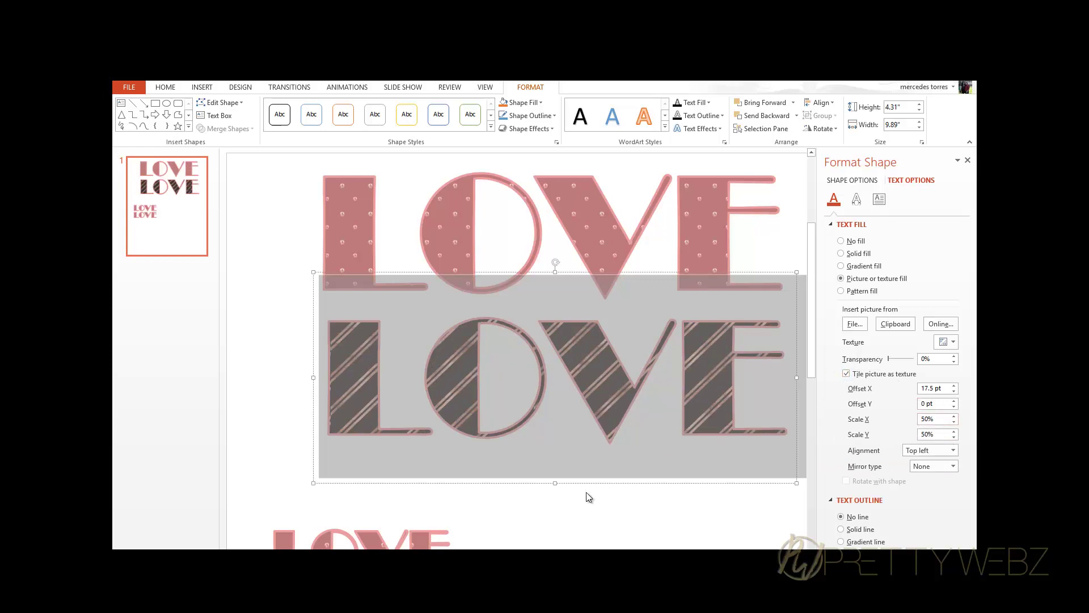
left_click(605, 499)
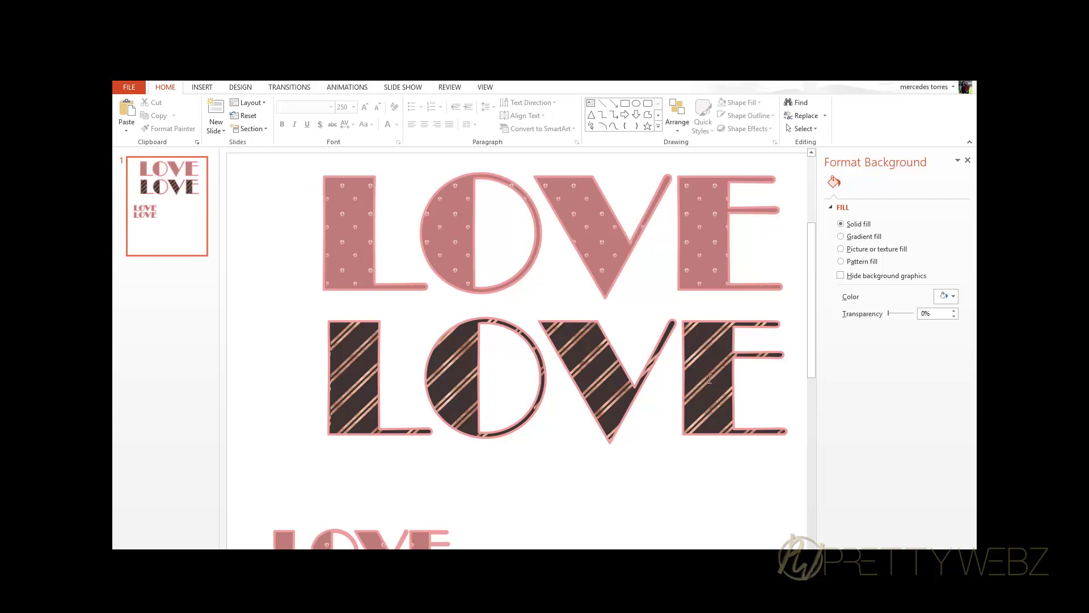
Set the striped text fill's Offset X to 15 pt and remove the outline from the second "LOVE"
left_click(744, 376)
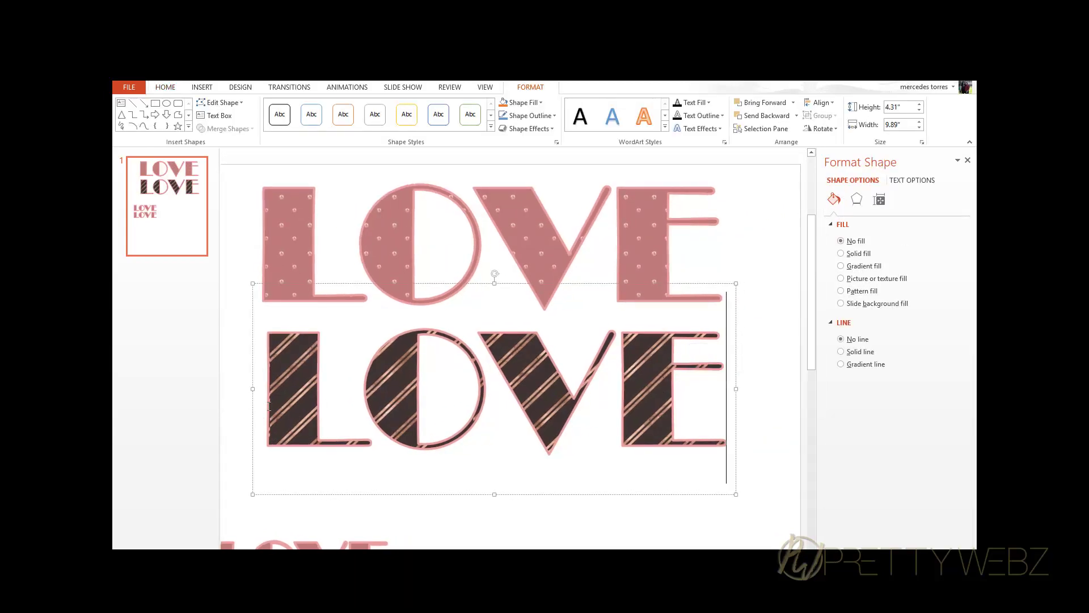
left_click(313, 405)
left_click_drag(313, 405, 738, 400)
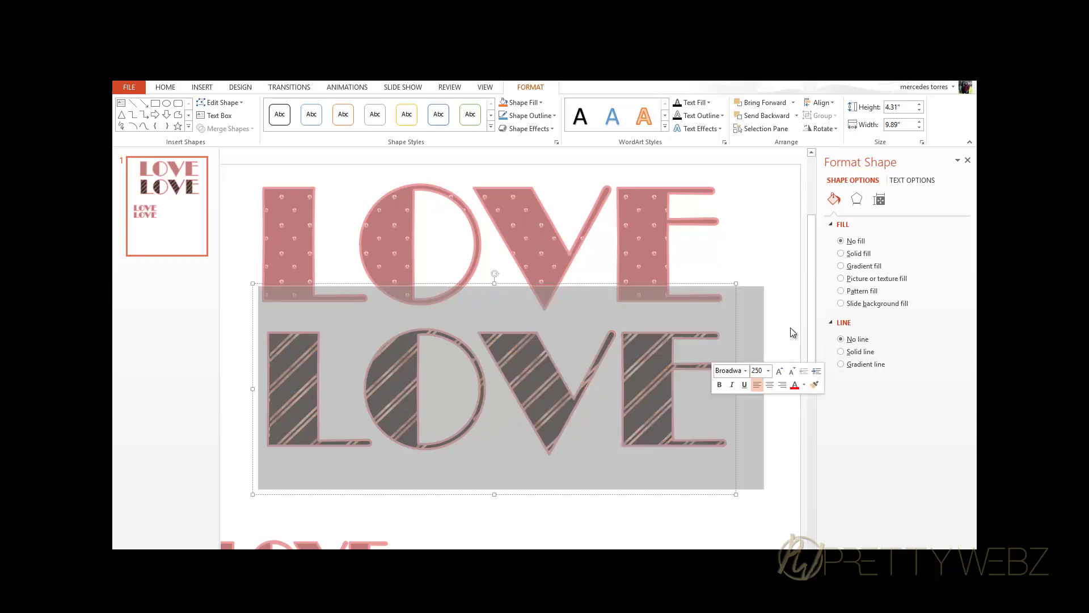
left_click(903, 182)
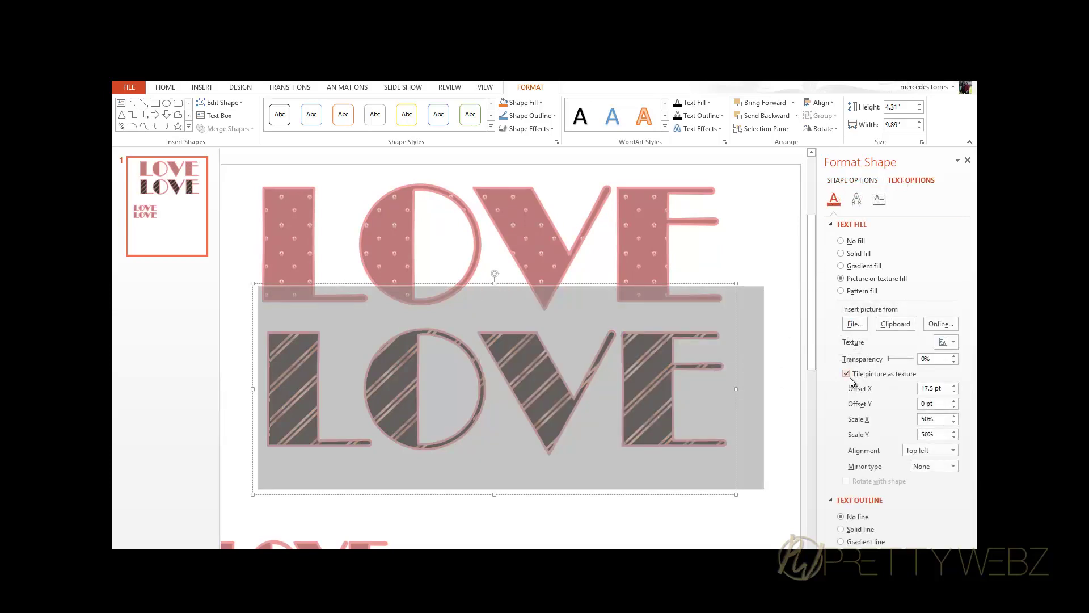
left_click(954, 391)
left_click(954, 392)
left_click(954, 391)
left_click(954, 391)
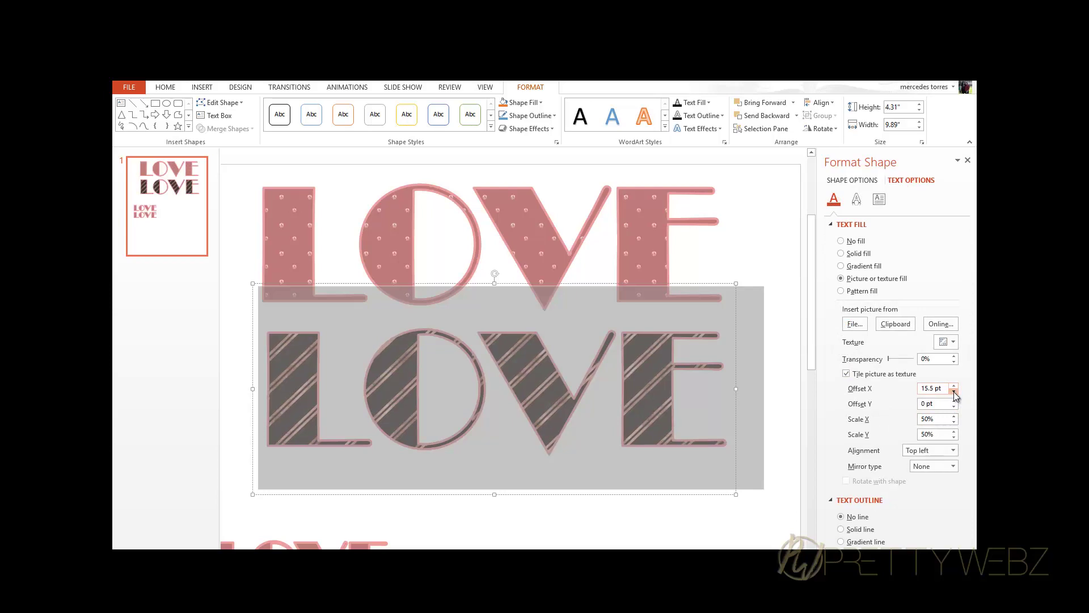
left_click(954, 392)
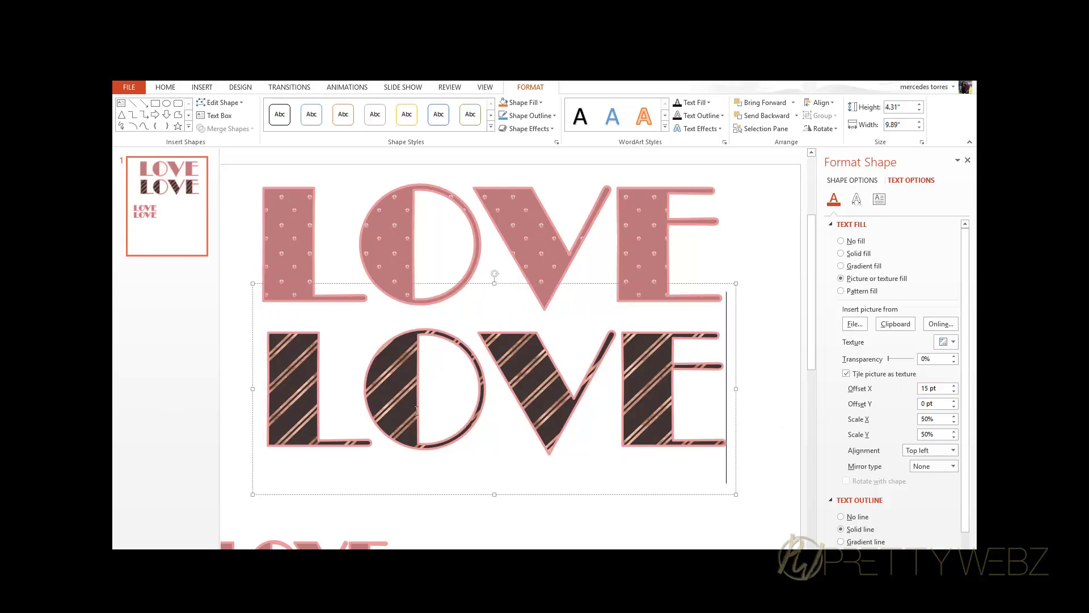
left_click(272, 403)
left_click_drag(273, 403, 696, 394)
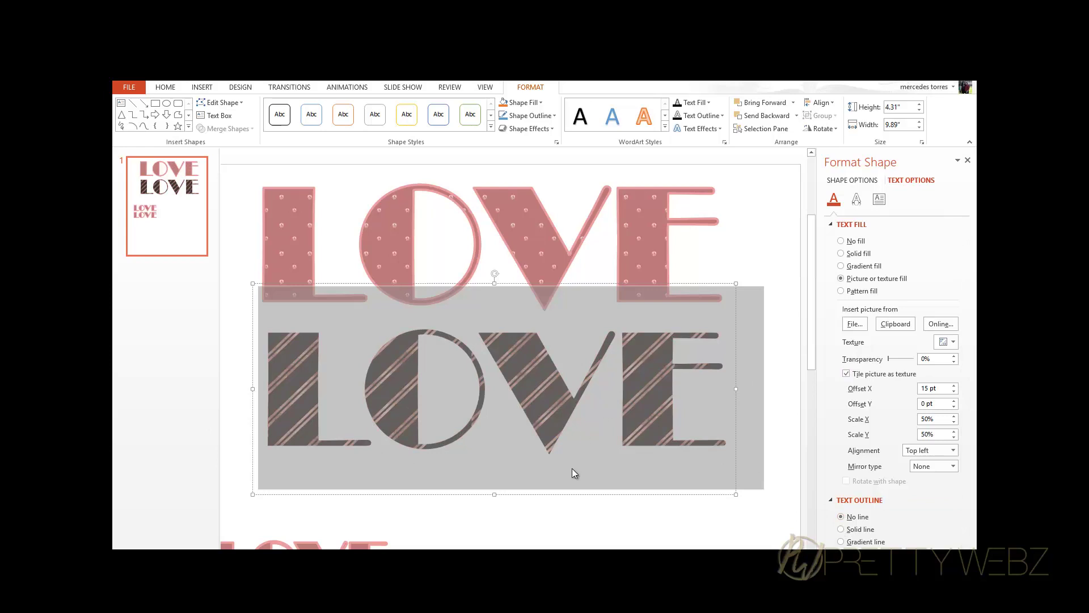
Move one small "LOVE" copy directly beneath the striped word and set its font size to 250
scroll(567, 448, "down", 2)
left_click(249, 454)
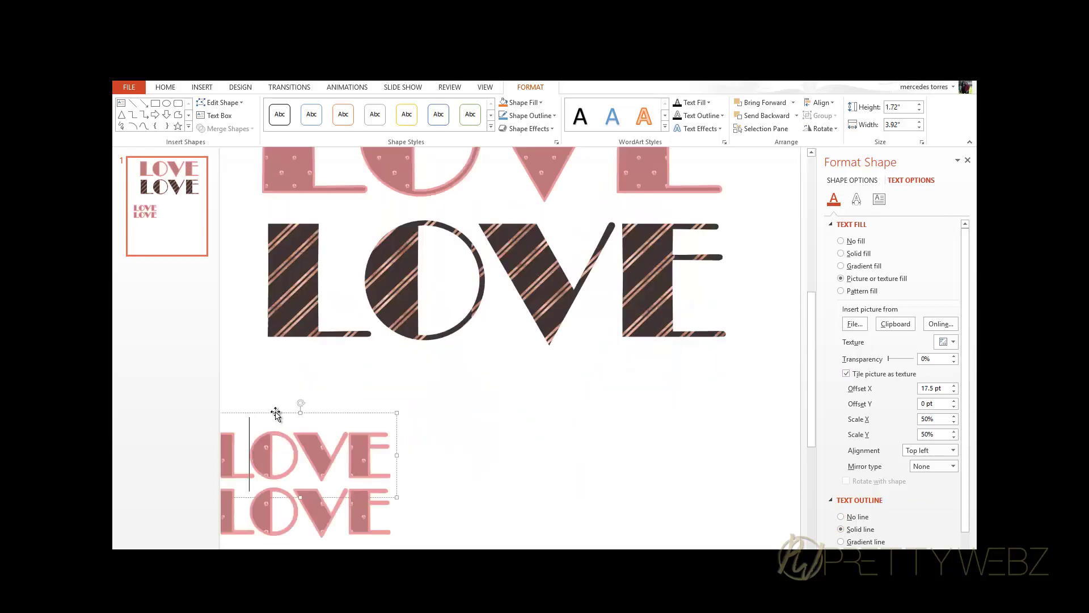
left_click_drag(276, 414, 337, 337)
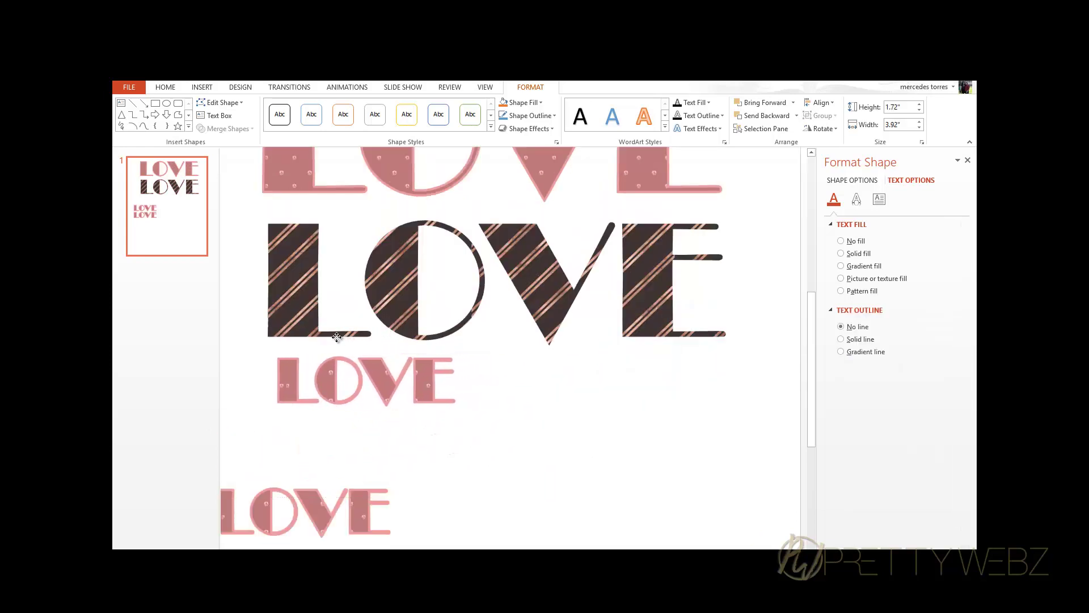
left_click_drag(274, 380, 453, 380)
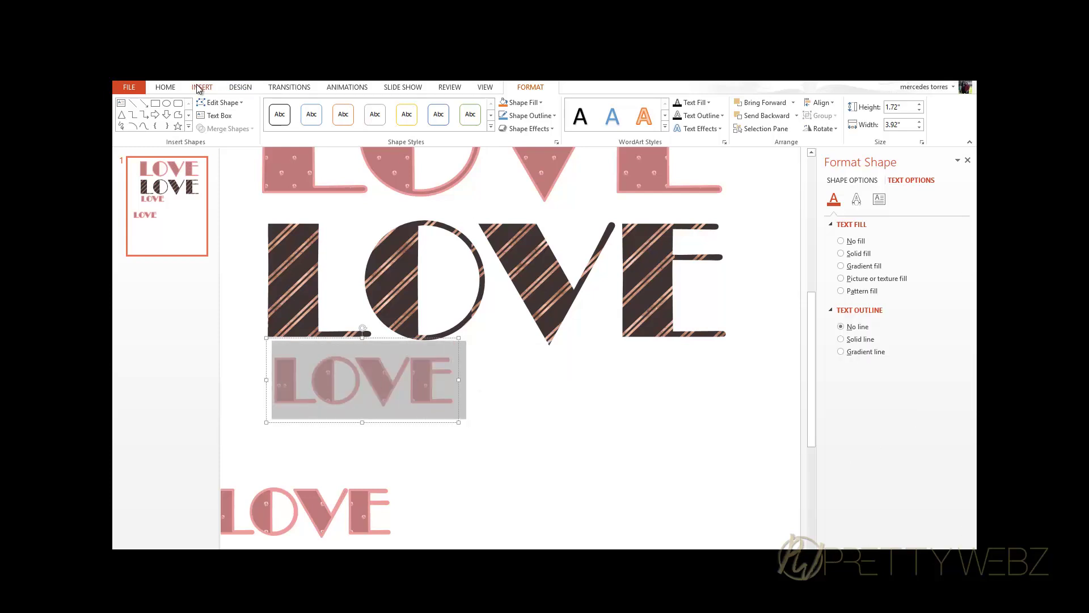
left_click(165, 87)
left_click(346, 106)
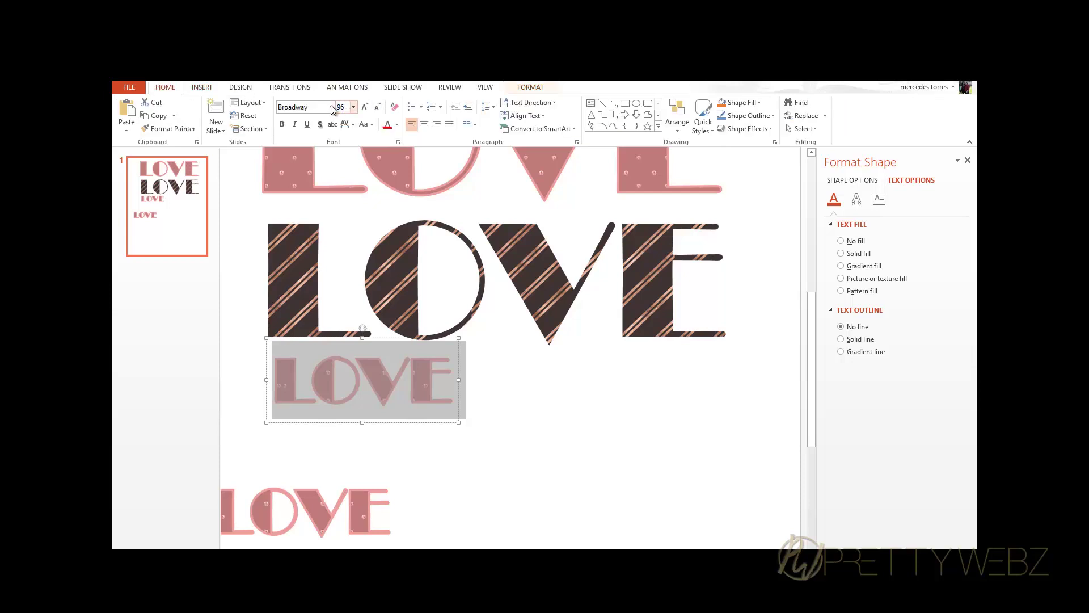
type("250")
key("Return")
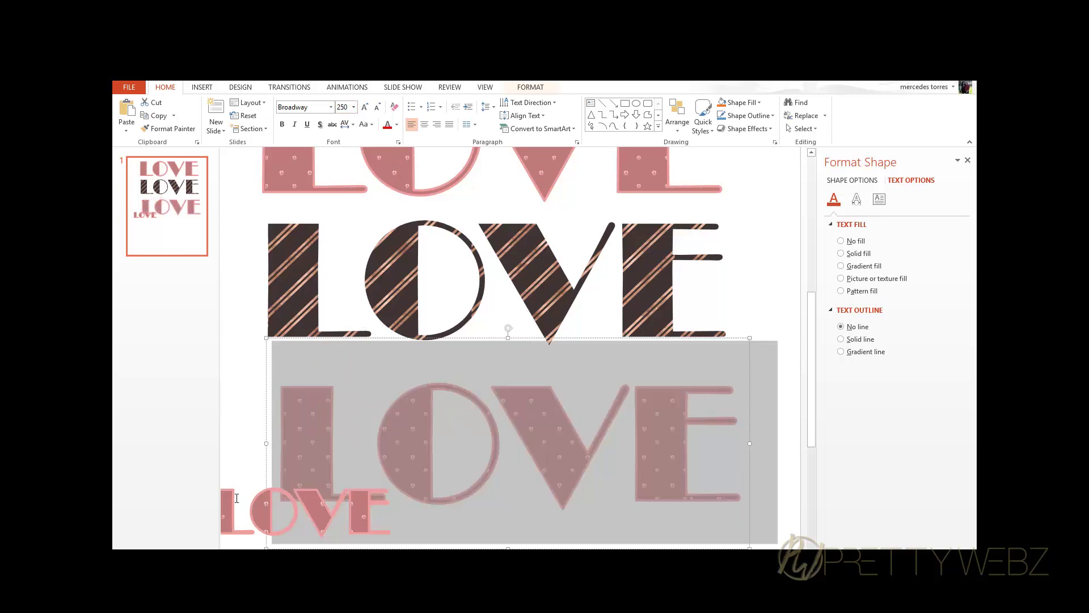
Delete the leftover small "LOVE" text box that overlaps the enlarged third word
left_click(236, 498)
left_click(236, 472)
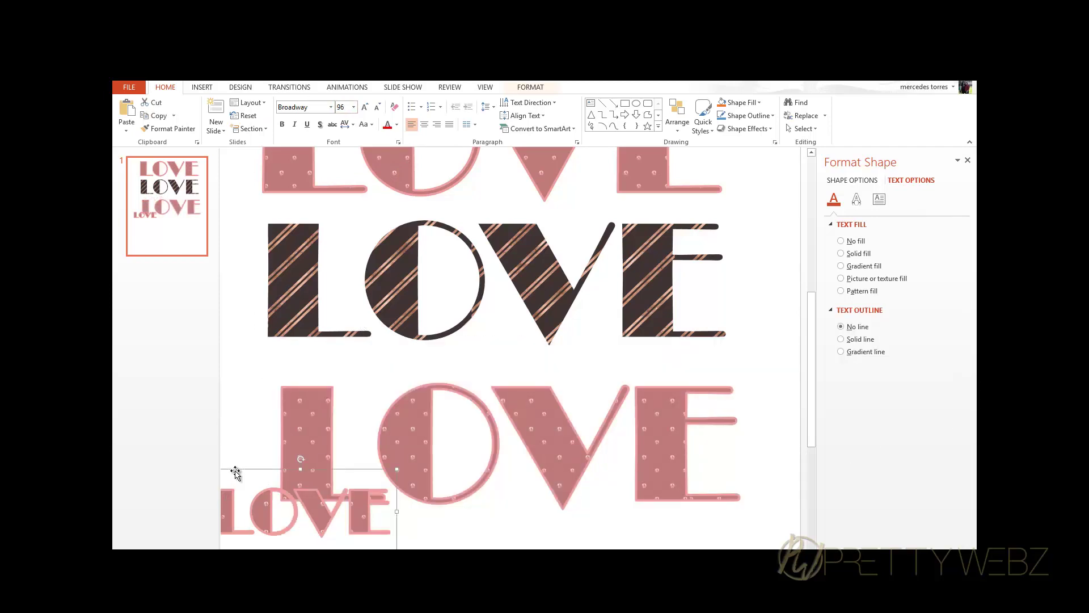
key("Delete")
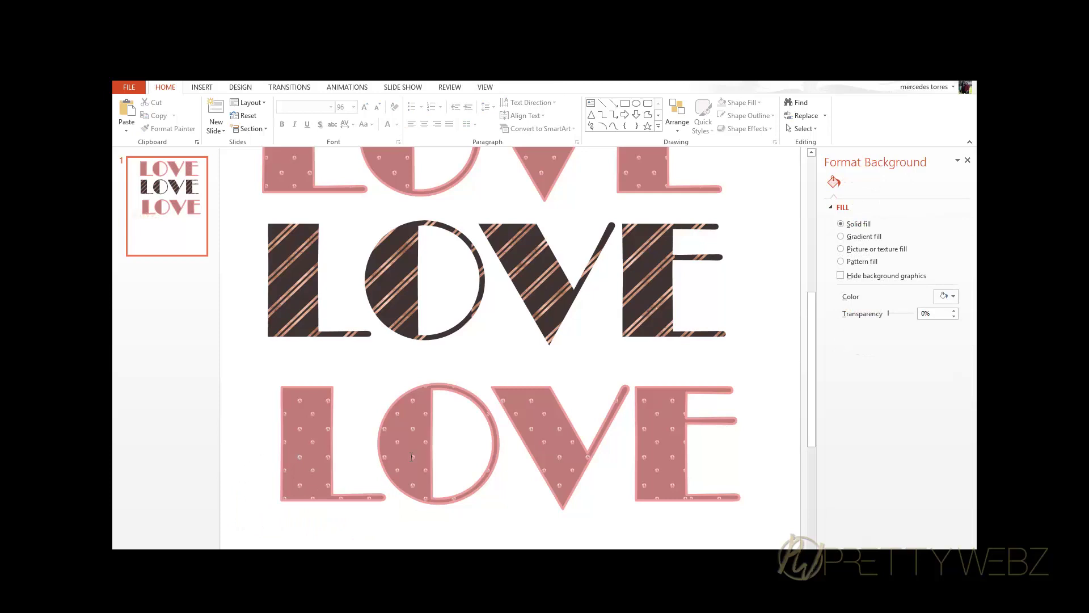
Fill the third "LOVE" text with the picture Kiss-Kiss-black from the Hugs & Kisses folder in Digital Papers
left_click(412, 457)
key("shift+Left")
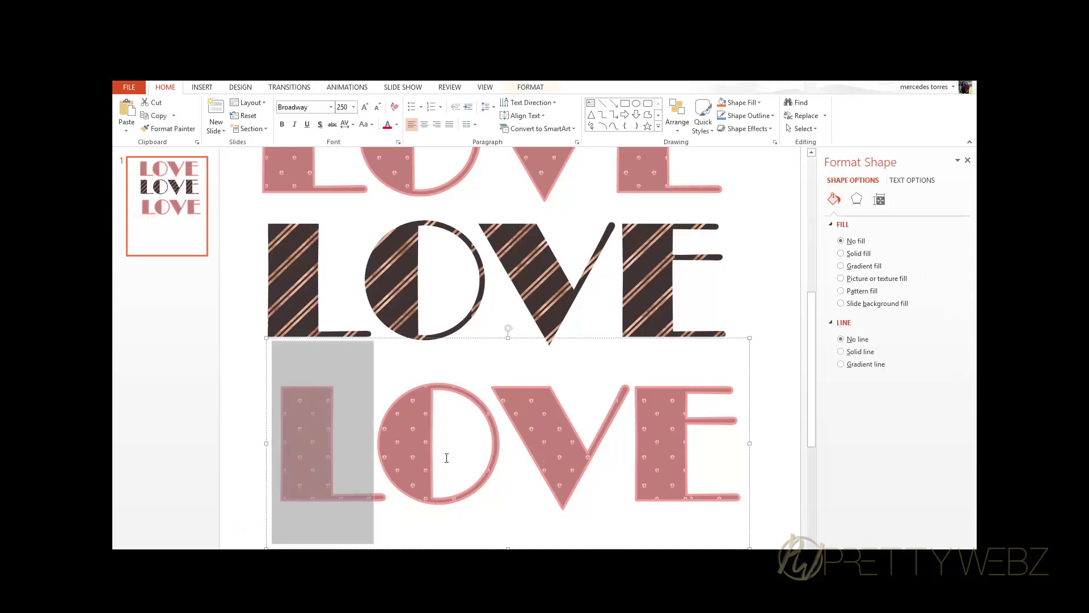
left_click_drag(447, 457, 761, 451)
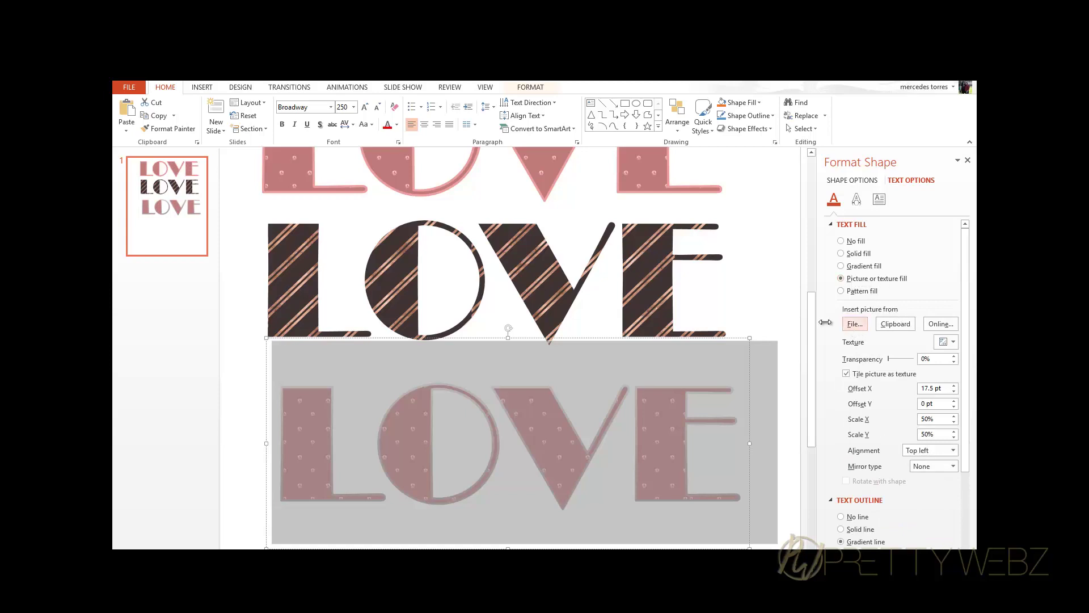
left_click(855, 323)
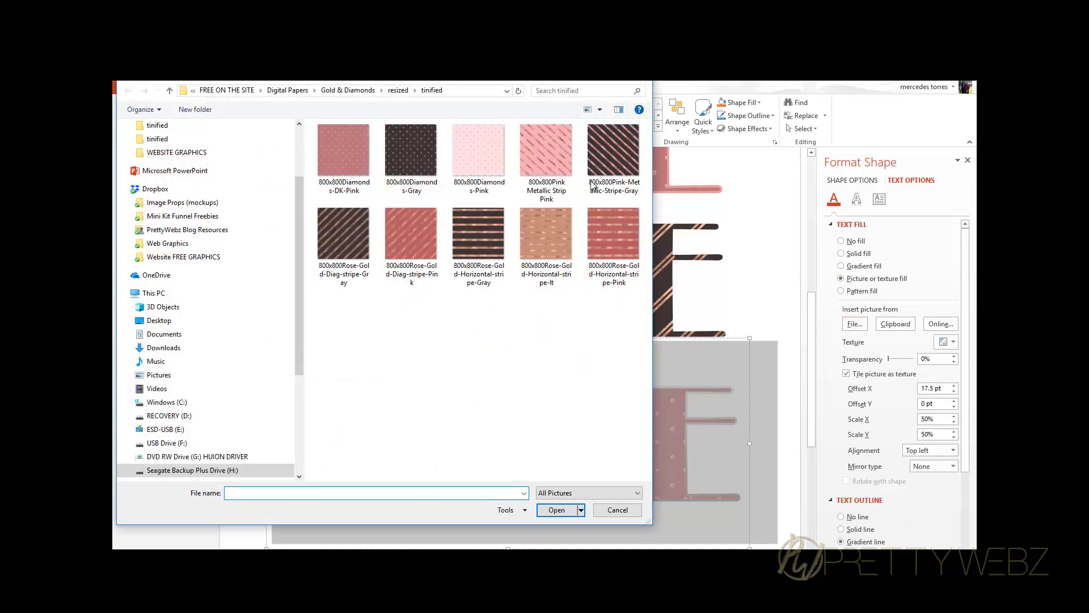
left_click(169, 91)
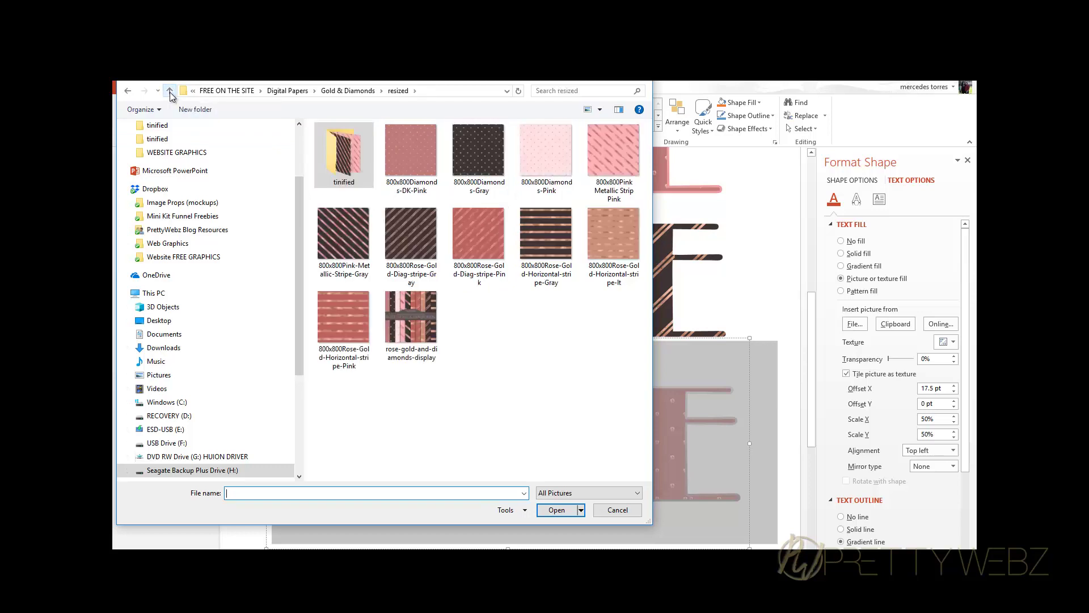
left_click(169, 91)
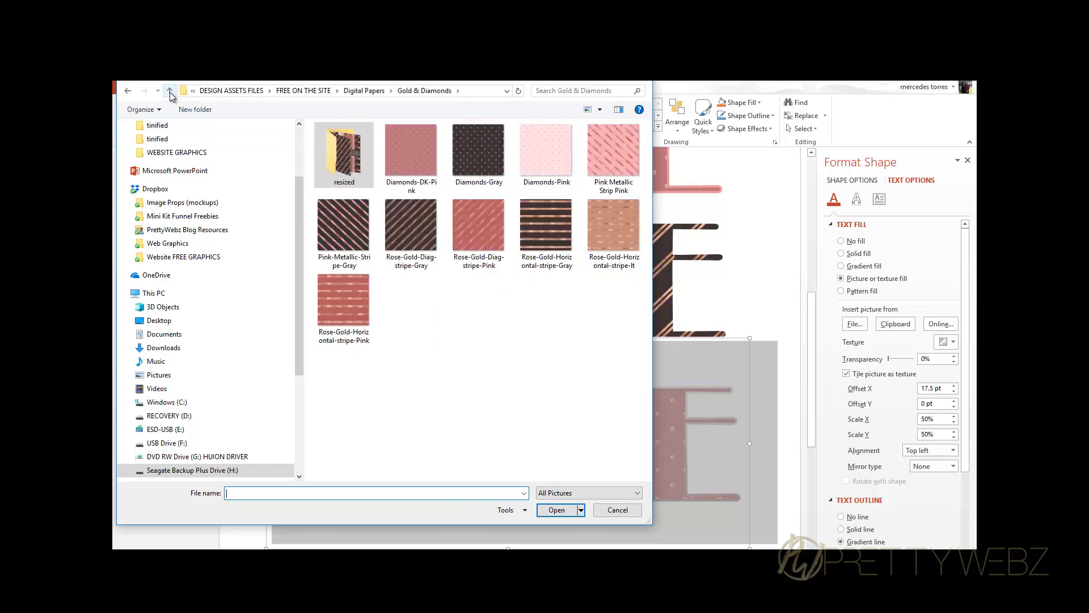
left_click(169, 91)
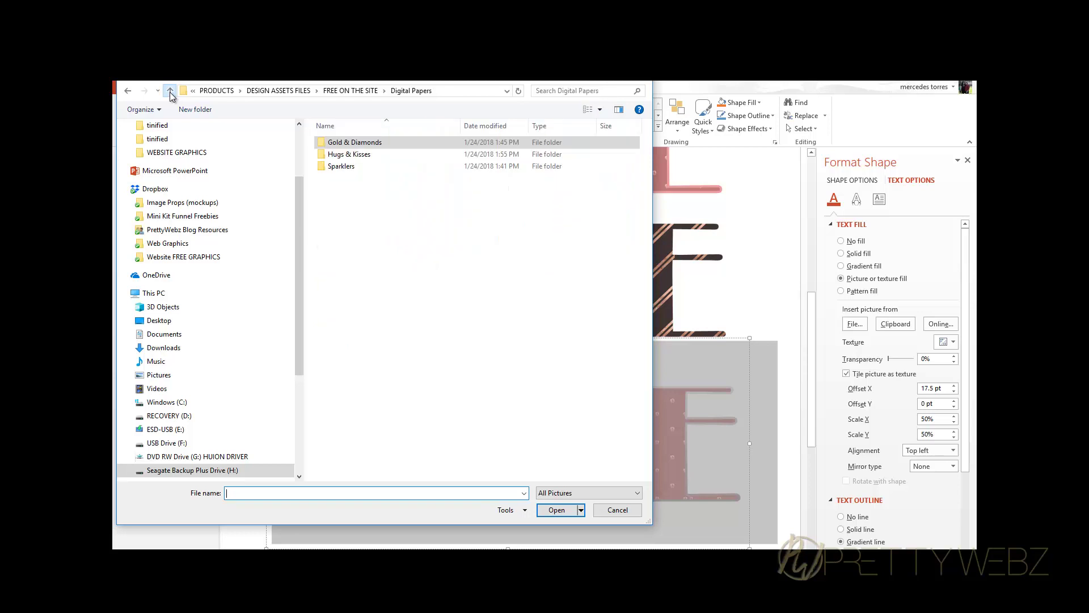
double_click(345, 157)
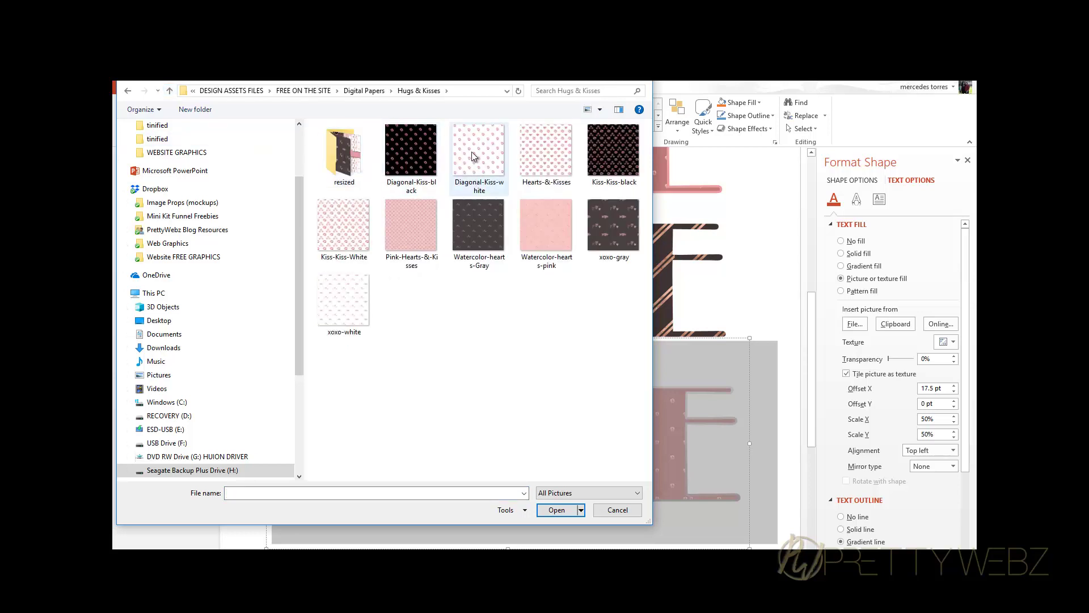
double_click(607, 154)
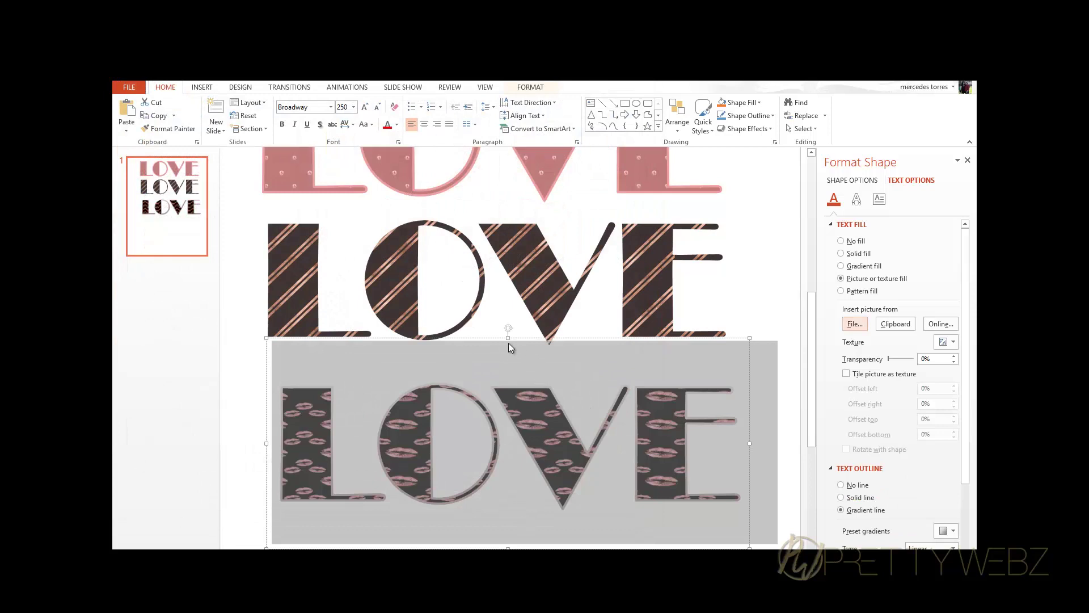
left_click(326, 514)
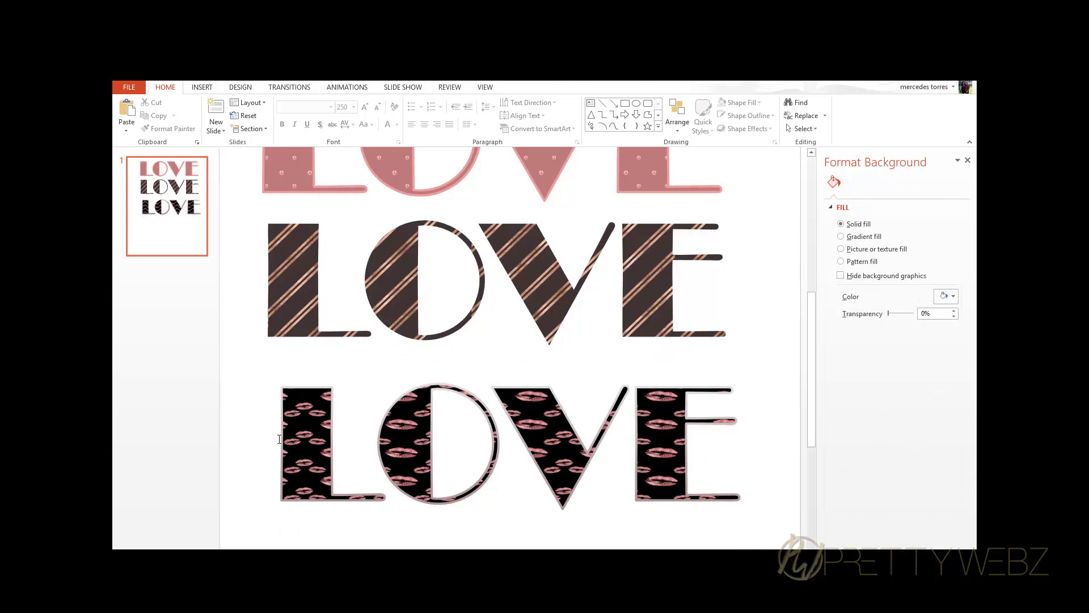
Tile the lips picture as a texture in the third "LOVE" and deselect the text
left_click_drag(277, 437, 754, 437)
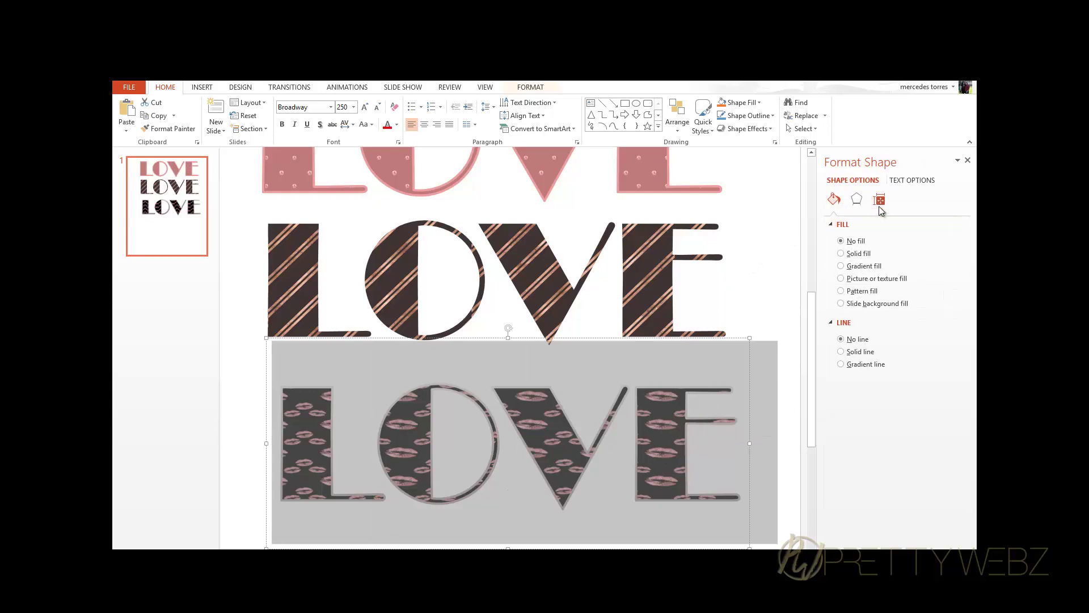
left_click(911, 180)
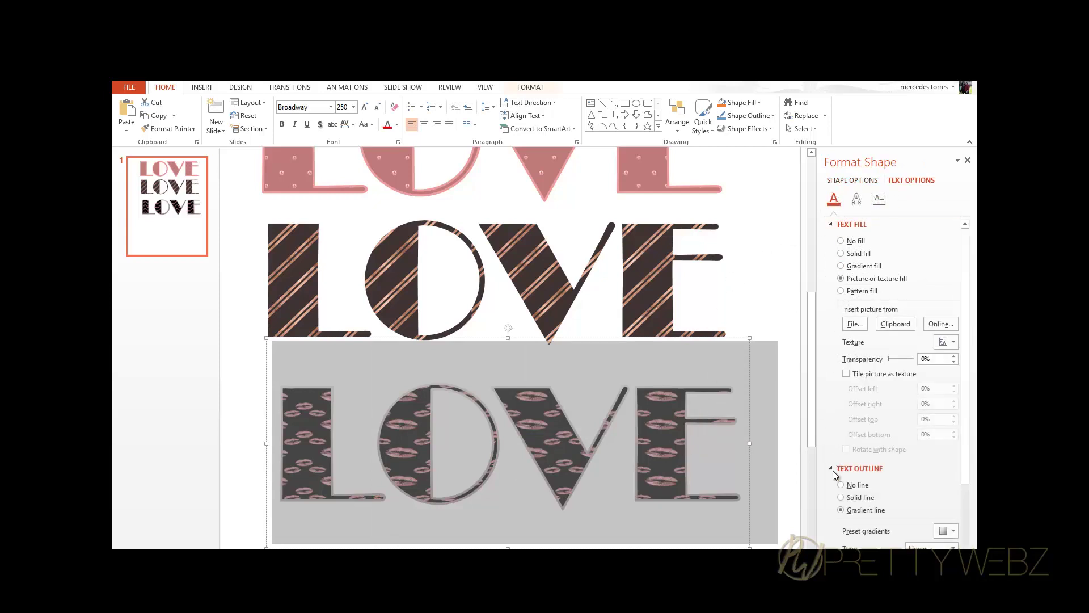
left_click(846, 374)
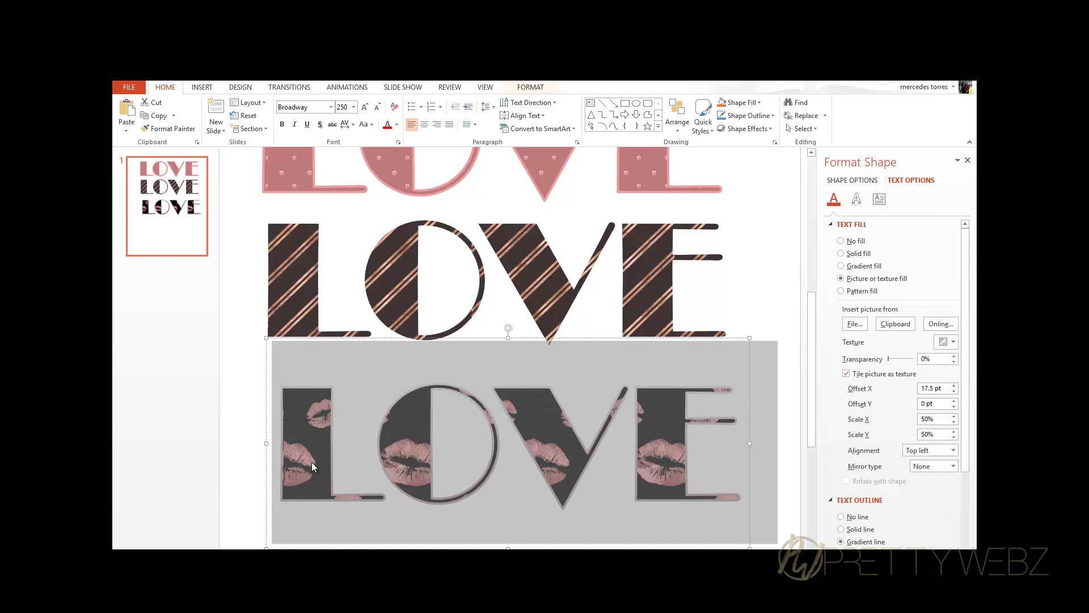
key("Escape")
key("Escape")
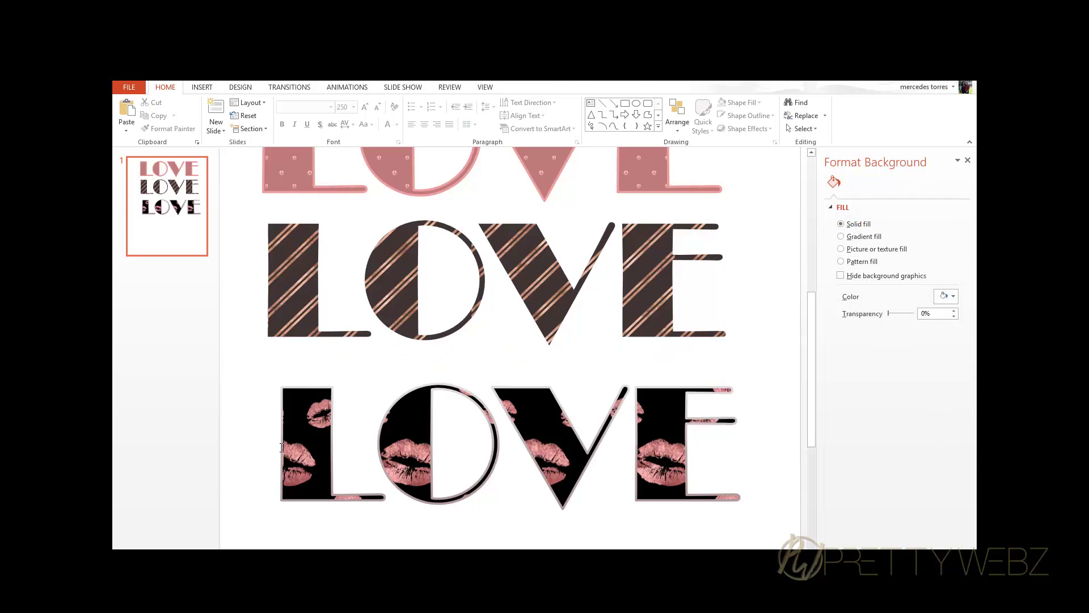
Set the lips texture's Scale X and Scale Y to 25% in the third "LOVE" and deselect the text
left_click_drag(281, 447, 723, 443)
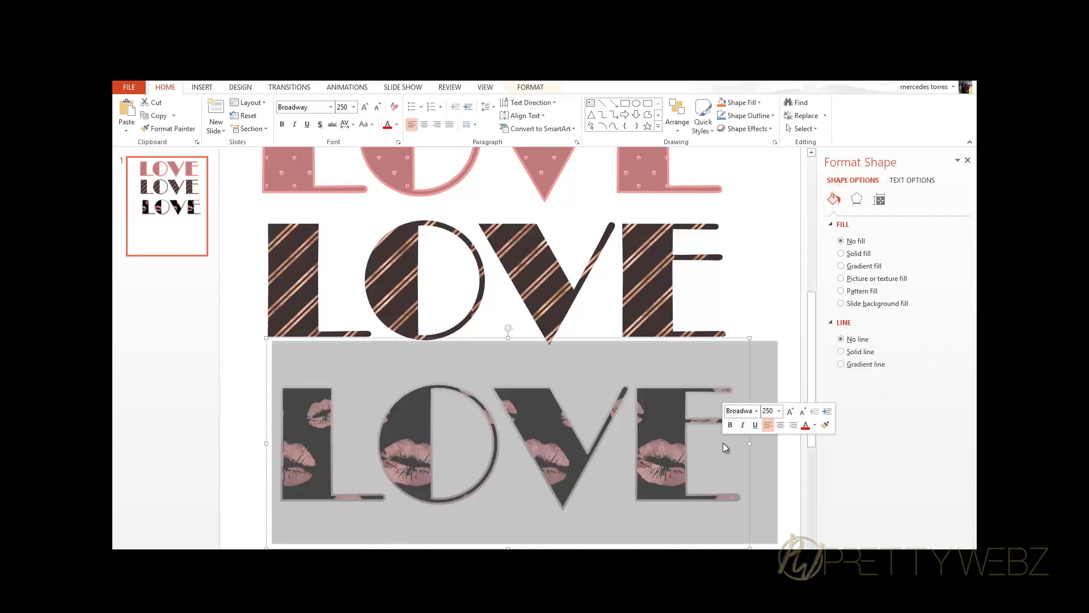
left_click(908, 182)
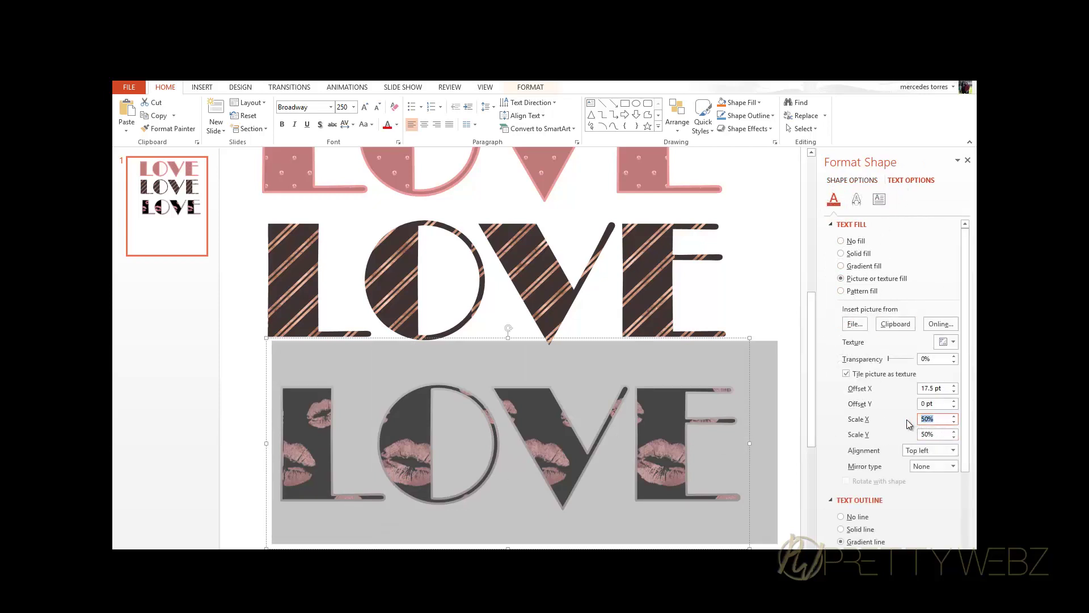
type("25")
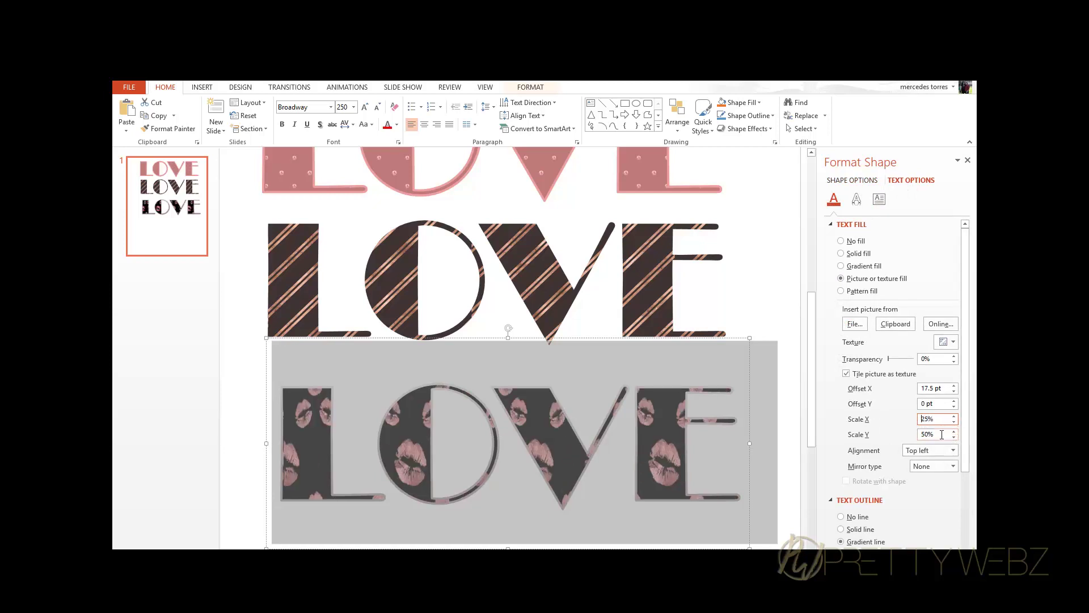
key("Tab")
type("25")
key("Return")
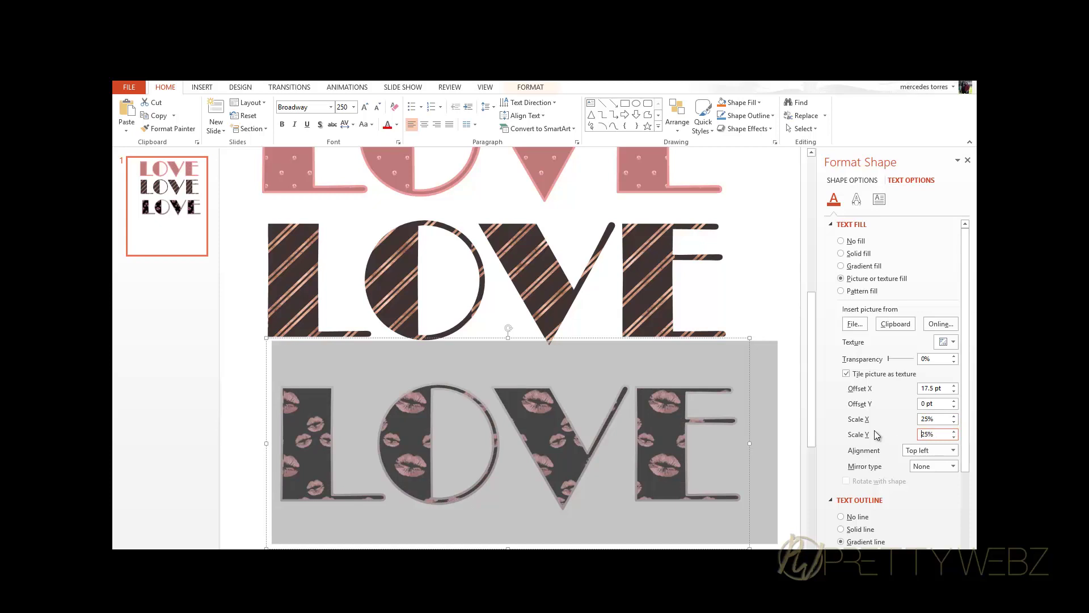
left_click(234, 380)
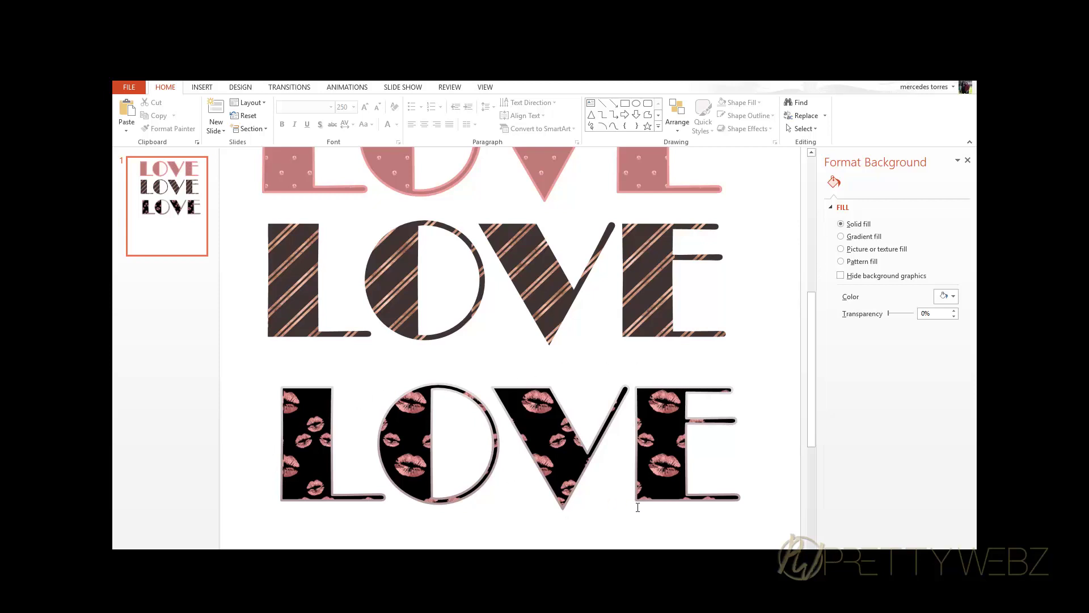
Start saving the lips-patterned third "LOVE" text box as a picture
scroll(502, 334, "up", 3)
scroll(502, 334, "down", 2)
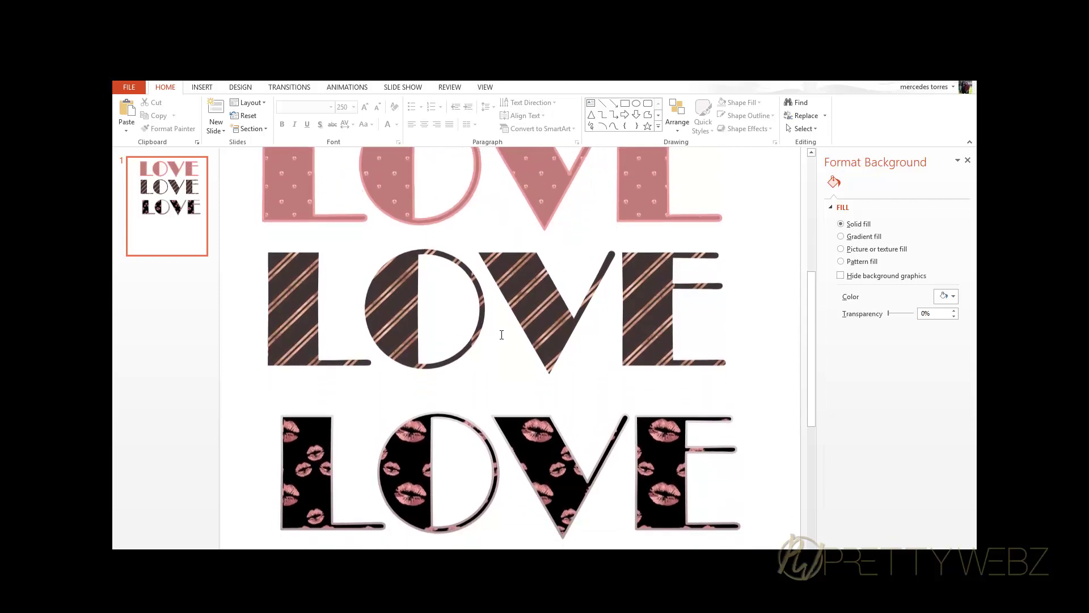
scroll(408, 490, "up", 2)
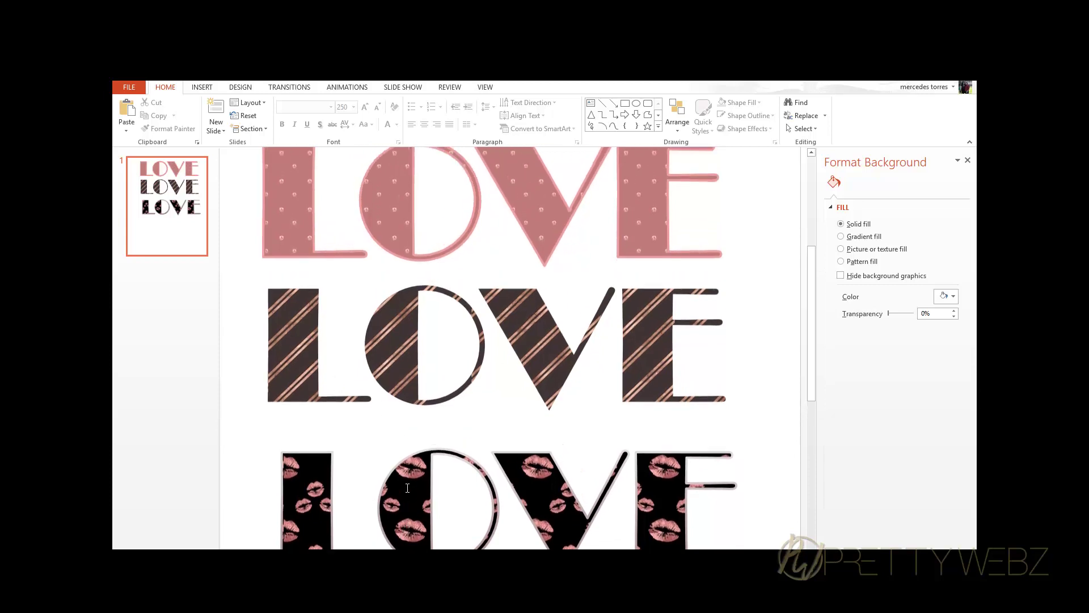
left_click(368, 523)
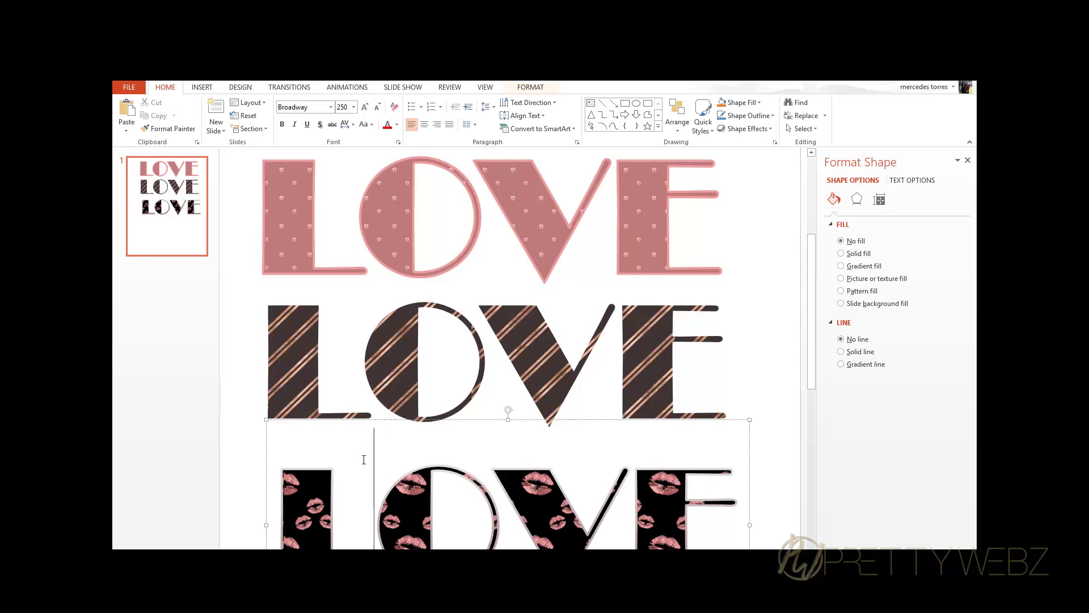
right_click(349, 423)
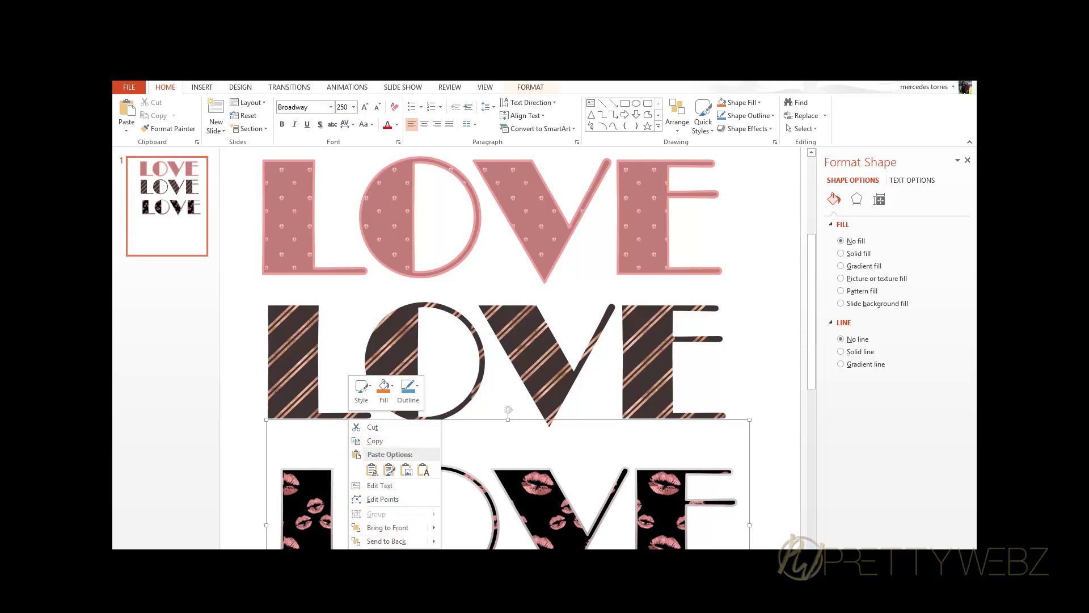
left_click(391, 568)
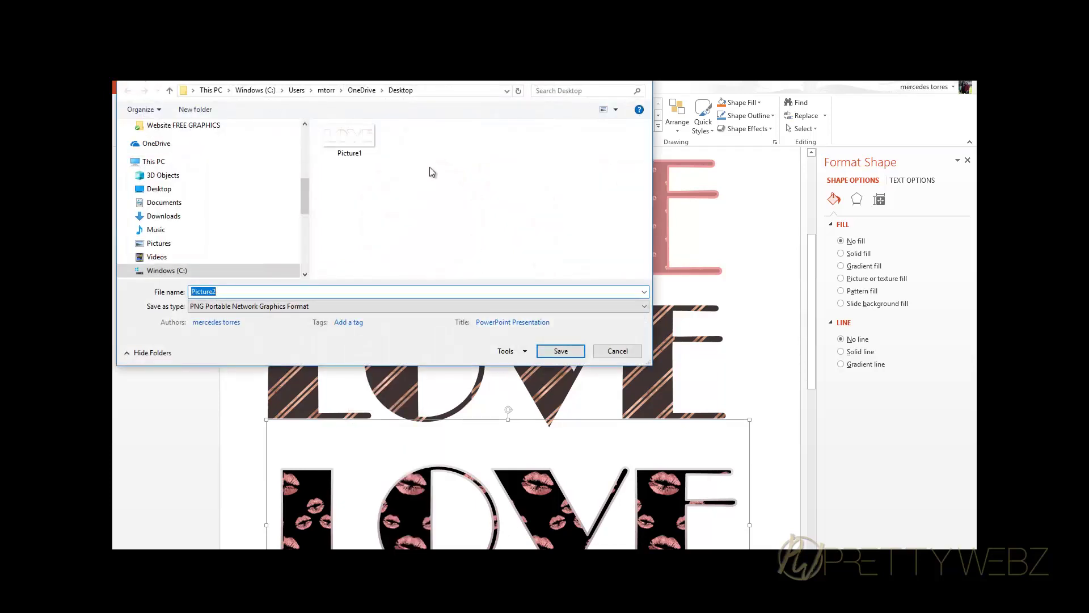